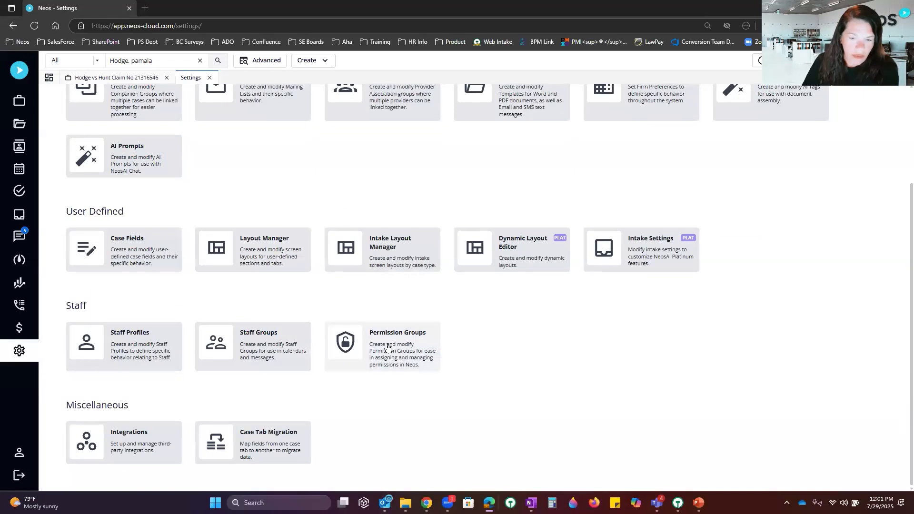
# Step: Filter Staff Profiles by the staff member's code, open their record, and go to Permissions
pyautogui.click(144, 352)
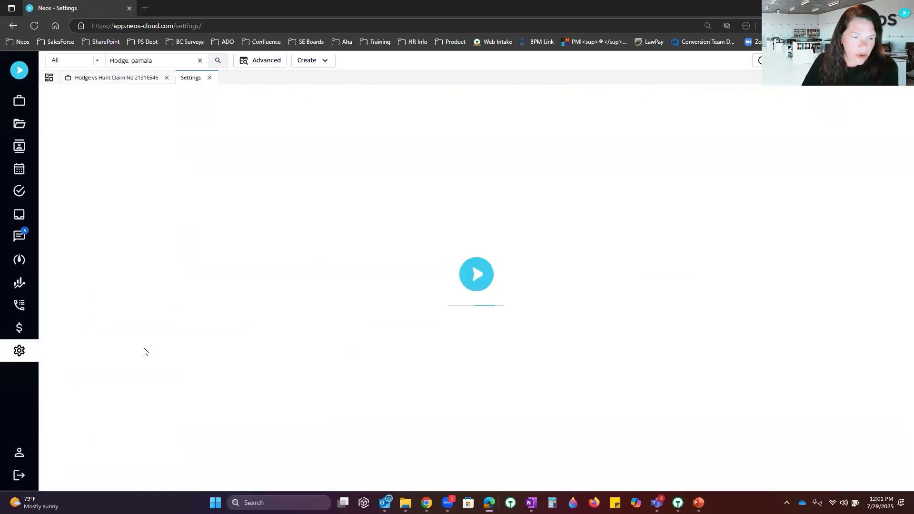
pyautogui.click(82, 157)
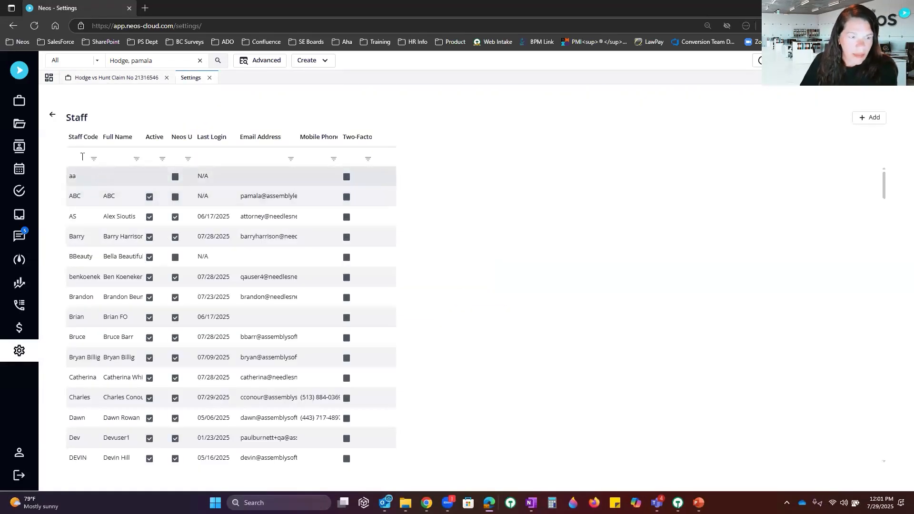
pyautogui.write('pamaa')
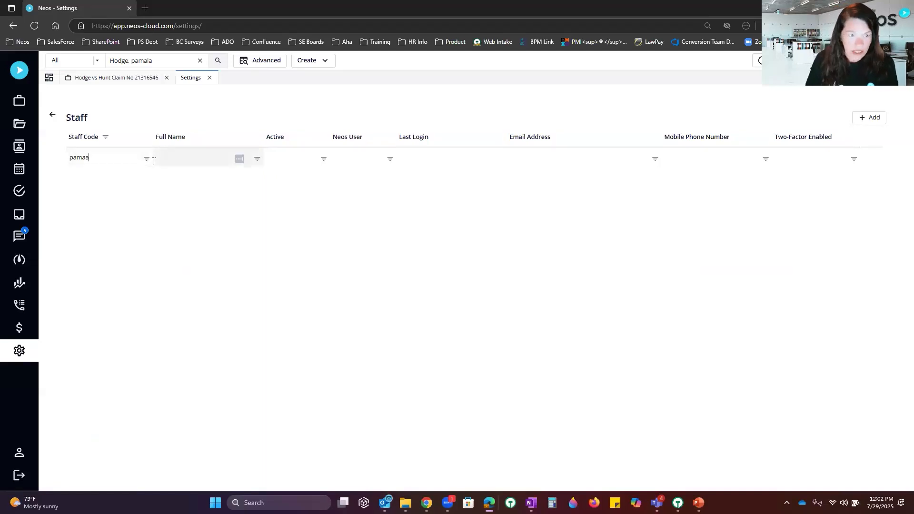
pyautogui.press('BackSpace')
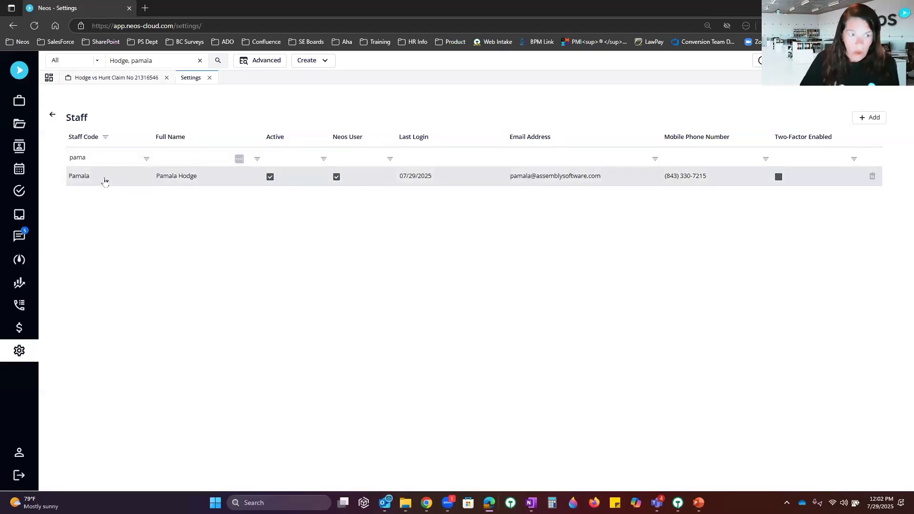
pyautogui.doubleClick(97, 184)
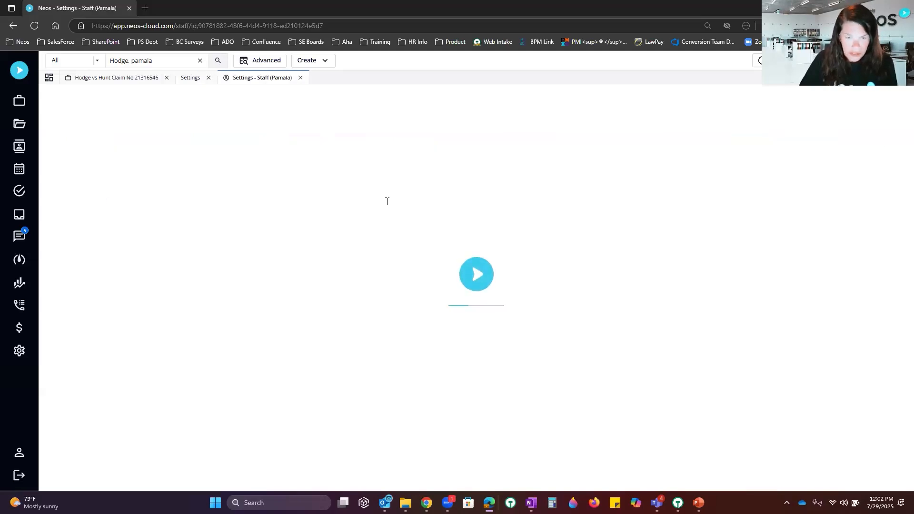
pyautogui.click(94, 154)
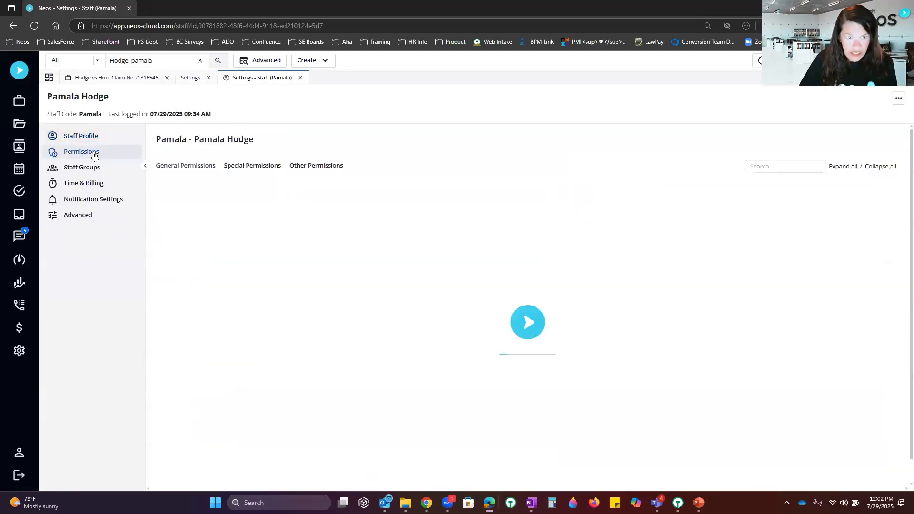
# Step: Search Special Permissions for 'AI', deny AI: Manage Prompts, then switch it back to allowed
pyautogui.click(259, 166)
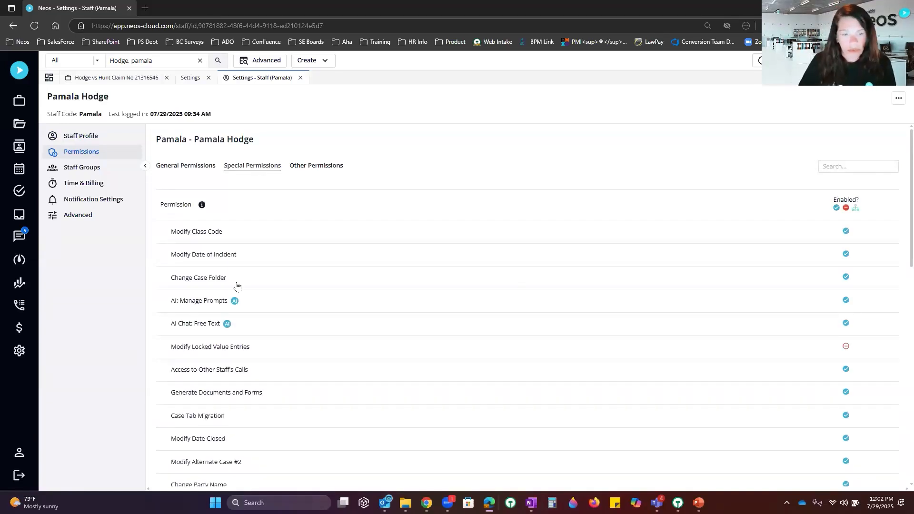
pyautogui.click(833, 166)
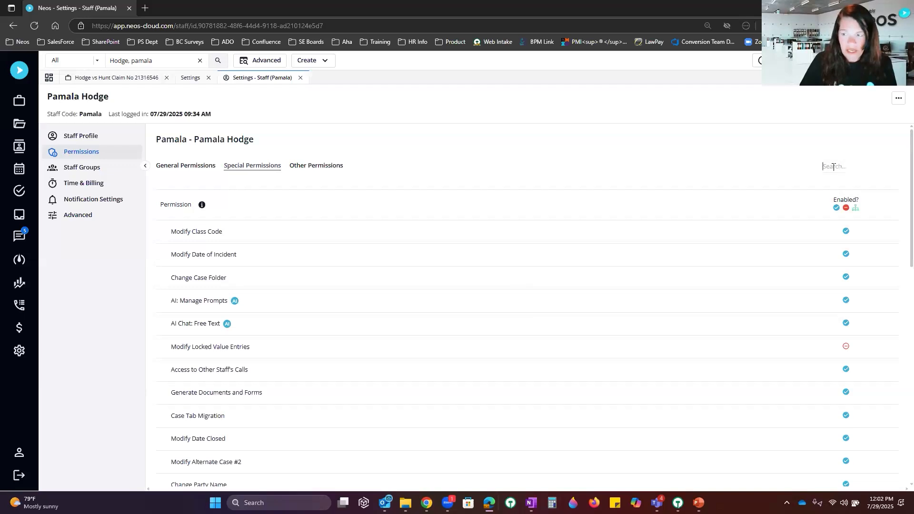
pyautogui.write('AI')
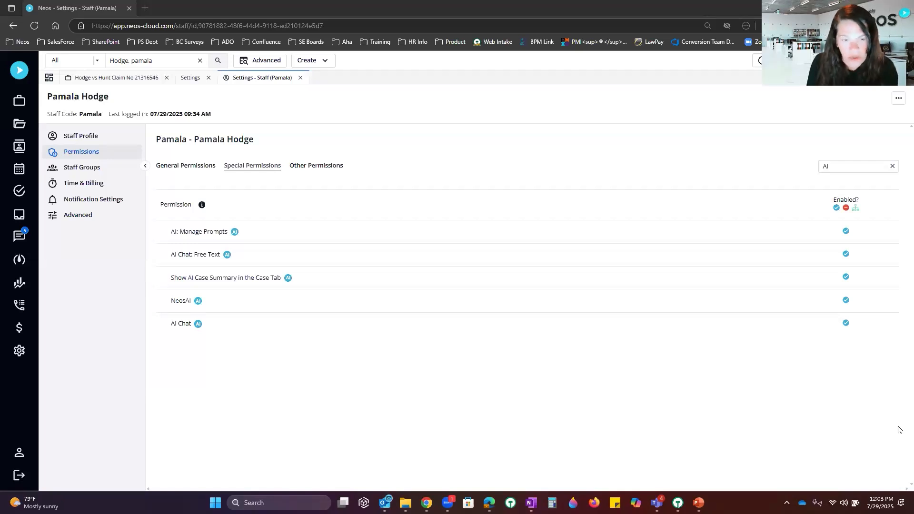
pyautogui.click(846, 232)
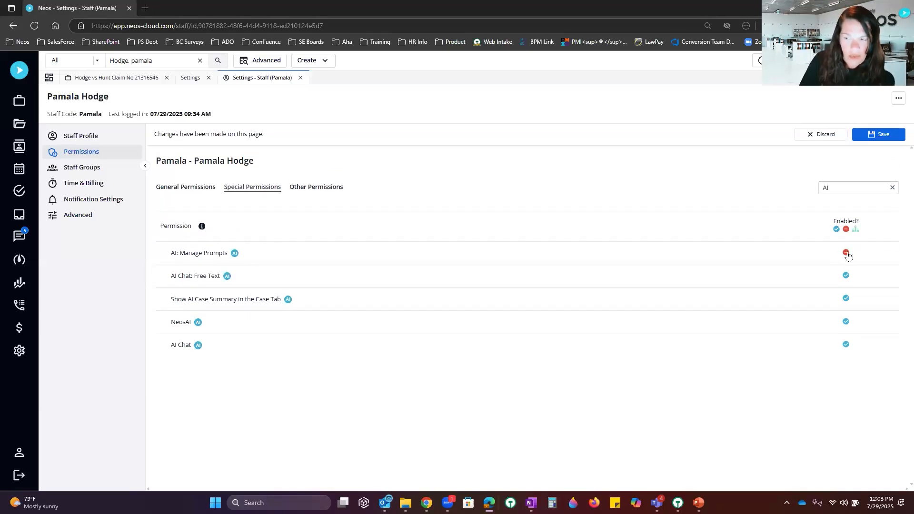
pyautogui.click(846, 253)
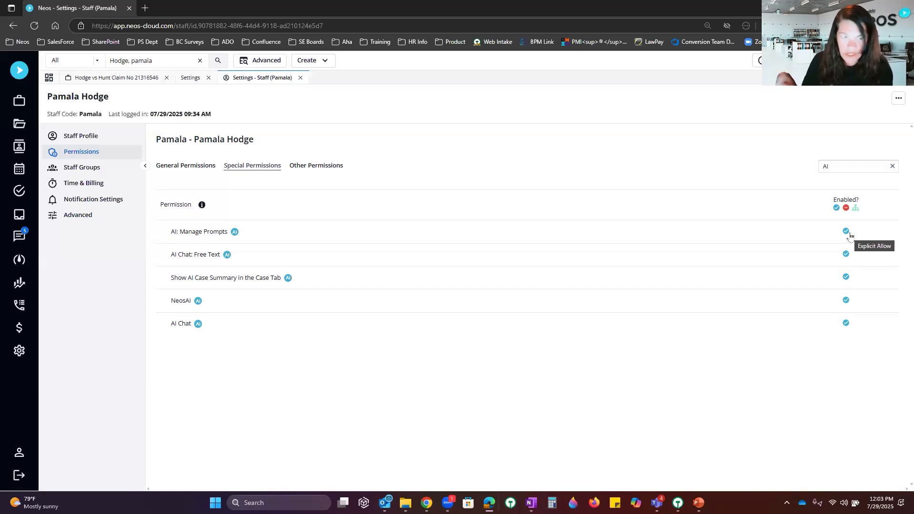
# Step: Open the claim case, browse the list of all cases, then return to the claim case's calendar
pyautogui.click(146, 79)
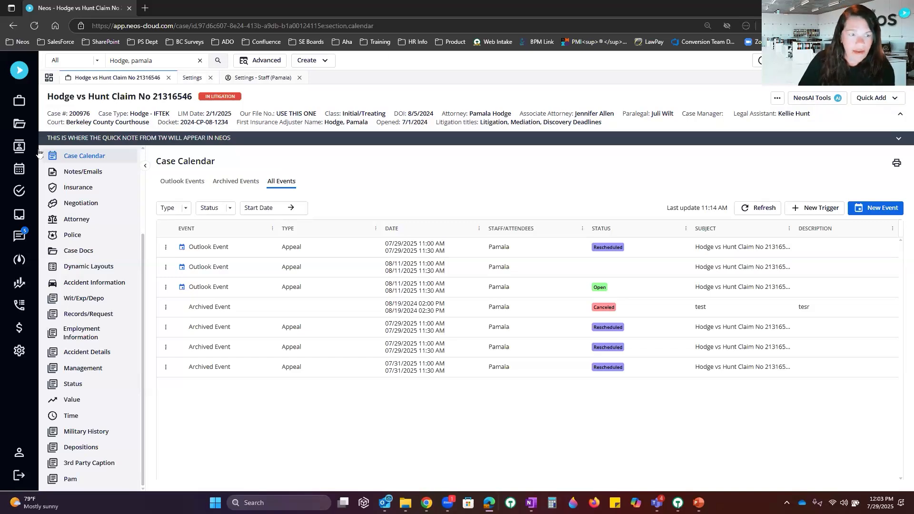
pyautogui.click(20, 101)
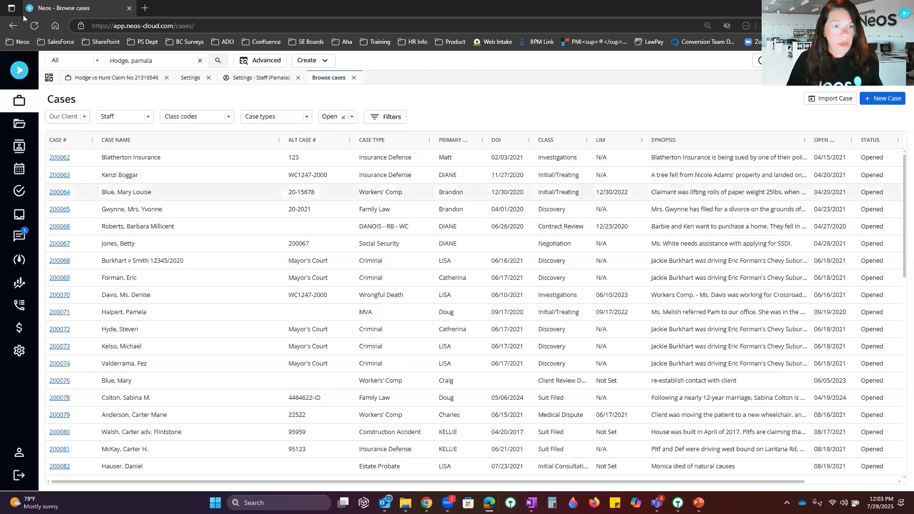
pyautogui.click(118, 79)
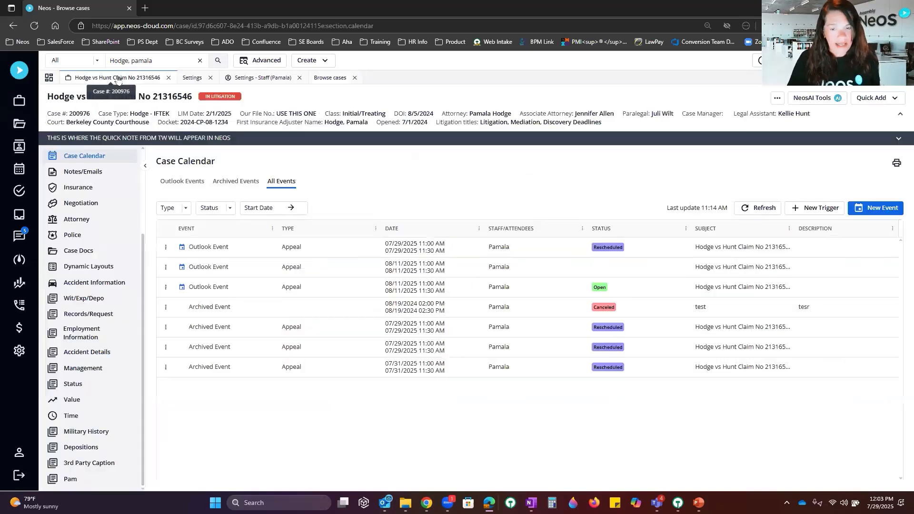
# Step: Choose 'Create a party from a Photo ID' from the NeosAI Tools menu
pyautogui.click(813, 100)
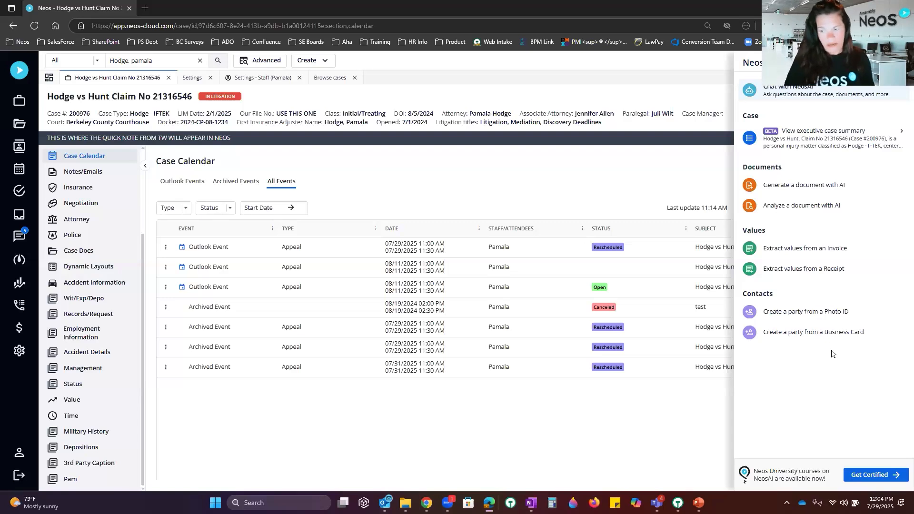
pyautogui.click(805, 313)
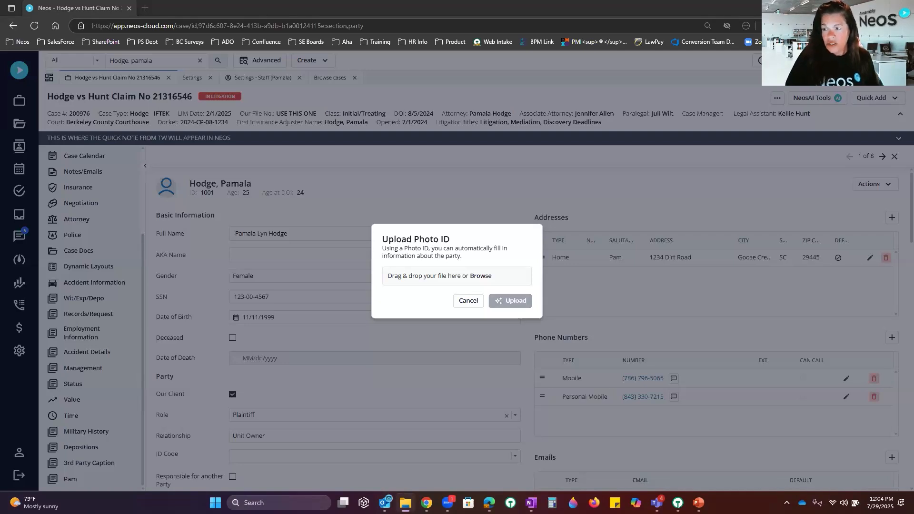
# Step: Upload 01 - Drivers License.jpg as the photo ID, then close the new party's details
pyautogui.moveTo(875, 120); pyautogui.dragTo(462, 284)
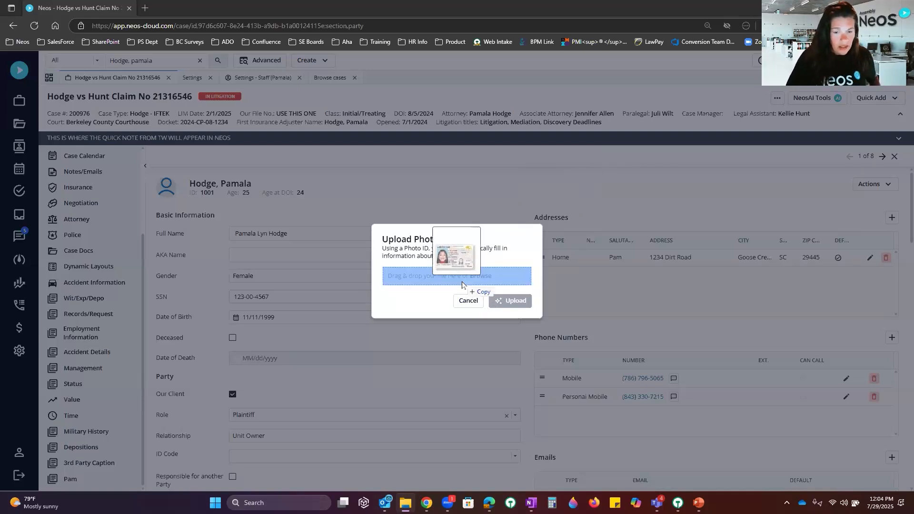
pyautogui.moveTo(461, 284)
pyautogui.mouseDown()
pyautogui.moveTo(492, 241)
pyautogui.moveTo(469, 289)
pyautogui.mouseUp()
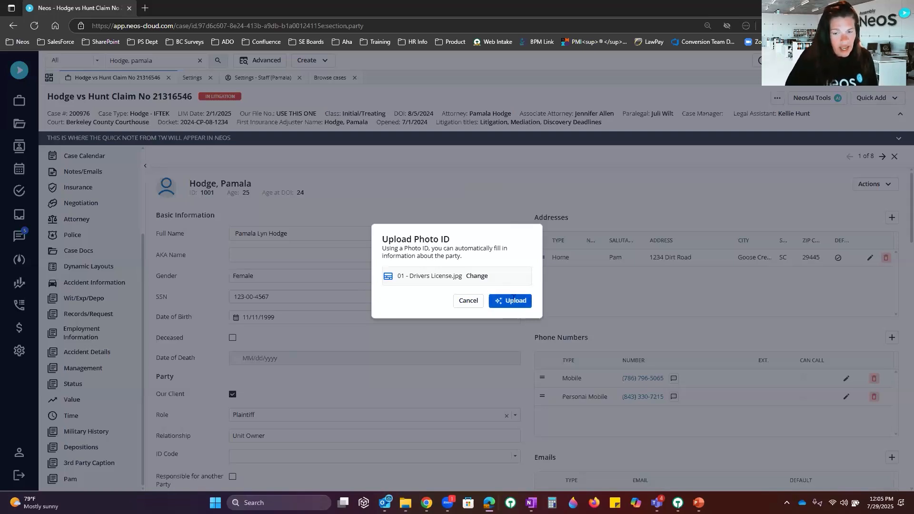
pyautogui.click(514, 300)
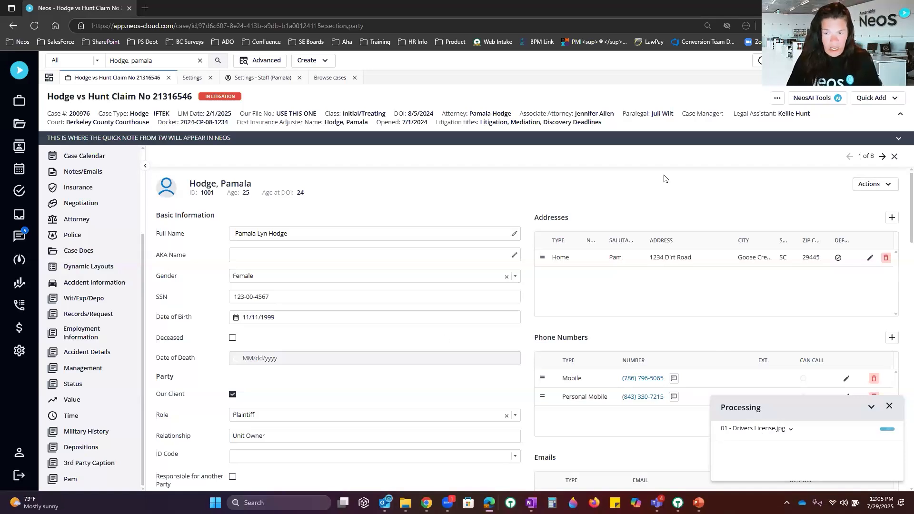
pyautogui.click(894, 157)
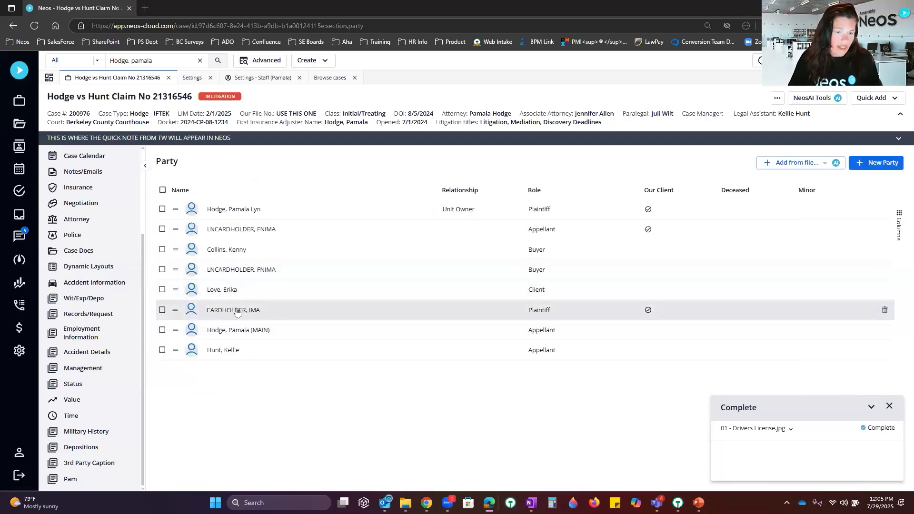
# Step: Review the cardholder party's auto-filled name, birth date, address and role, then go to Case Docs
pyautogui.click(243, 312)
pyautogui.click(244, 311)
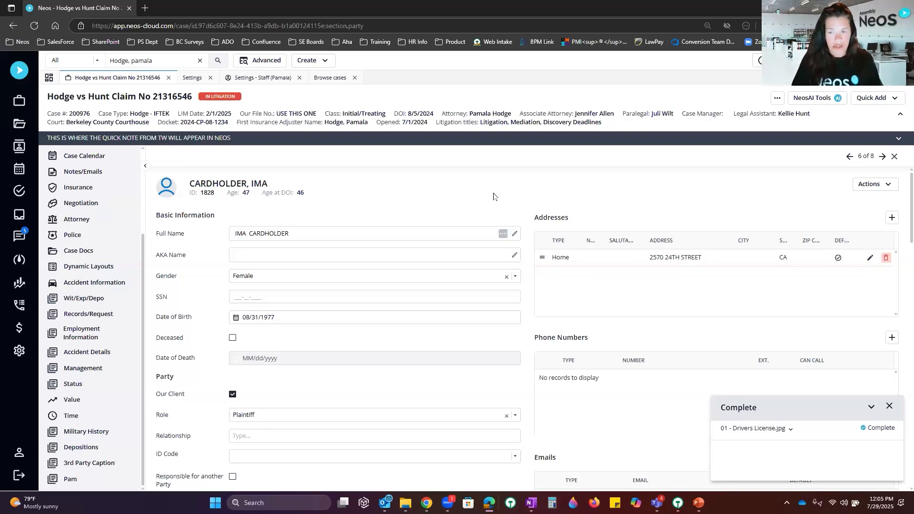
pyautogui.scroll(-5, 655, 256)
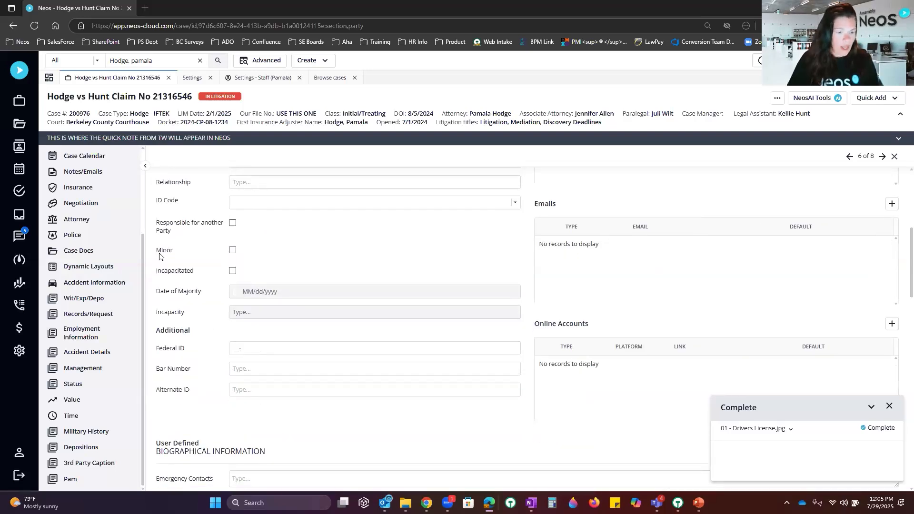
pyautogui.click(102, 254)
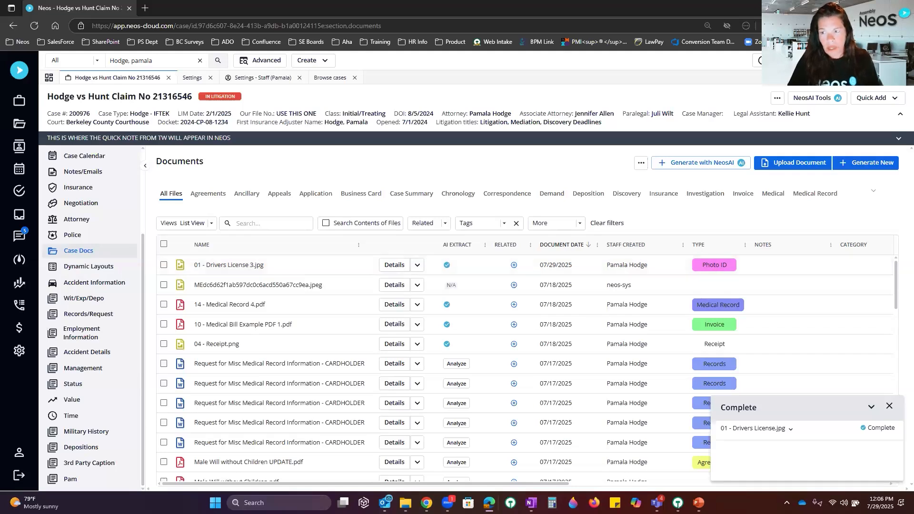
# Step: Choose 'Extract values from an Invoice' from the NeosAI Tools menu
pyautogui.click(815, 98)
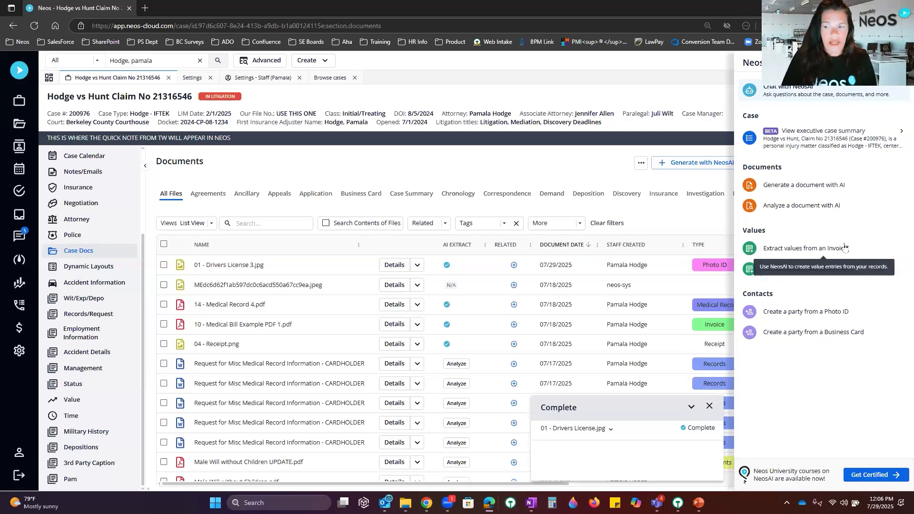
pyautogui.click(792, 249)
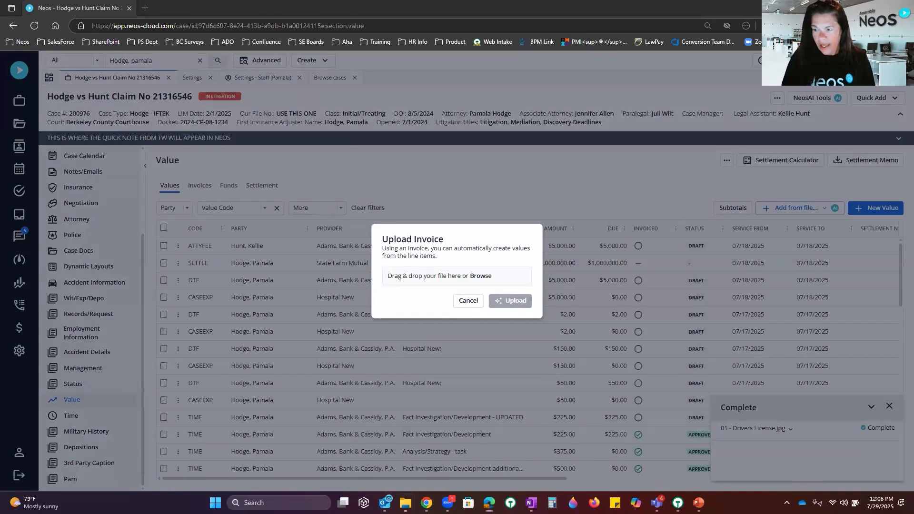
# Step: Upload Invoice - 123.pdf for NeosAI value extraction
pyautogui.moveTo(622, 275); pyautogui.dragTo(433, 286)
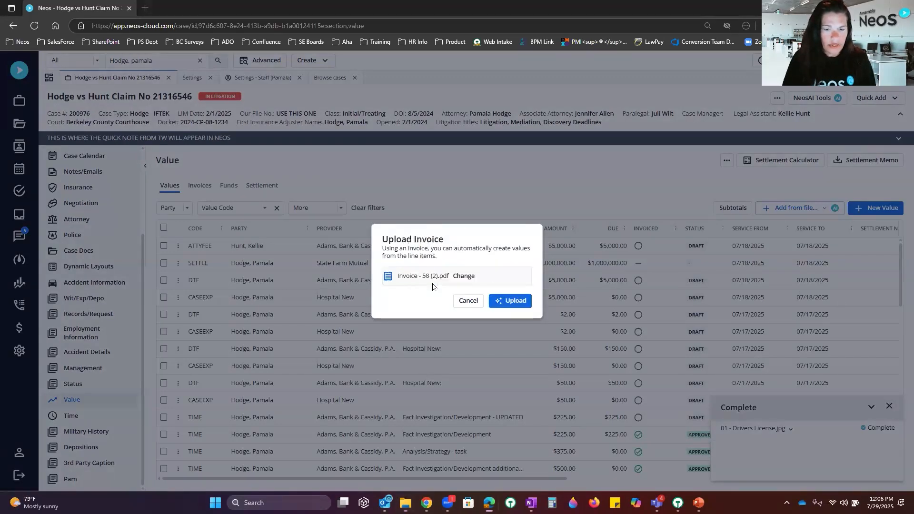
pyautogui.click(497, 305)
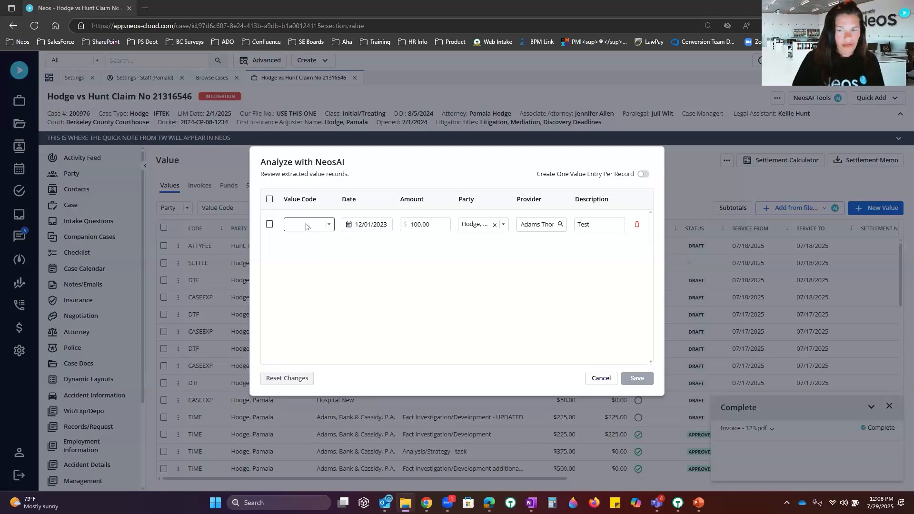
# Step: Save the extracted value with value code CASEEXP and provider Hospital New
pyautogui.click(640, 174)
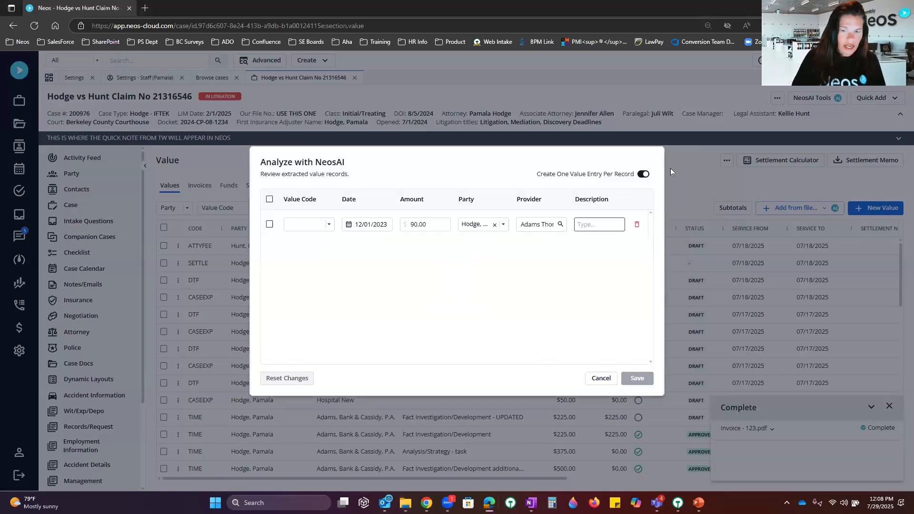
pyautogui.click(321, 226)
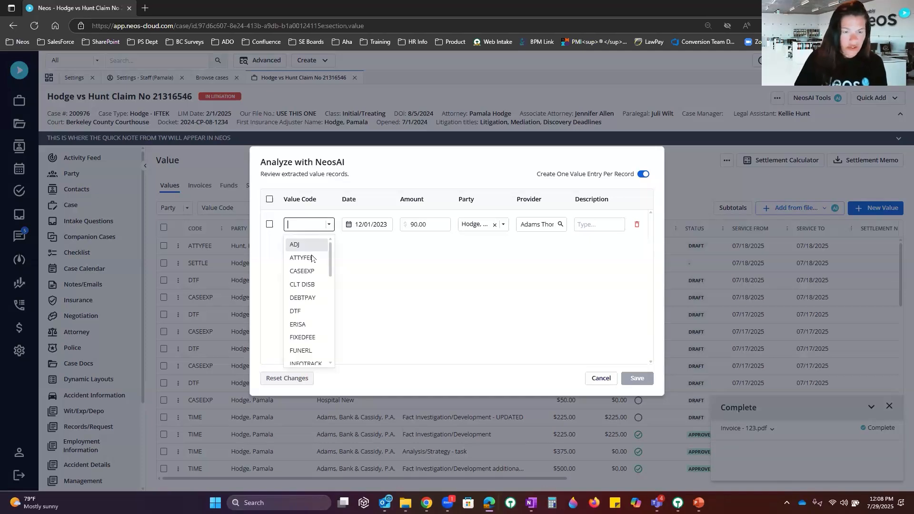
pyautogui.click(307, 271)
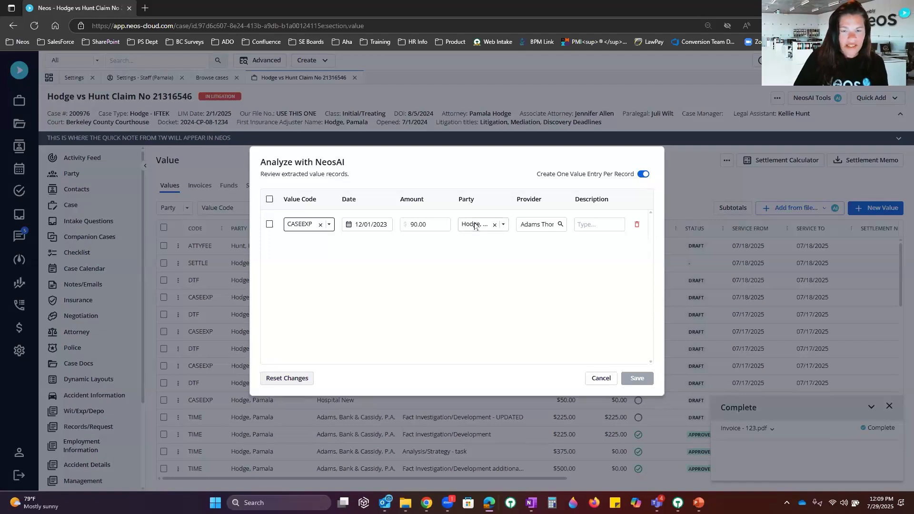
pyautogui.click(561, 224)
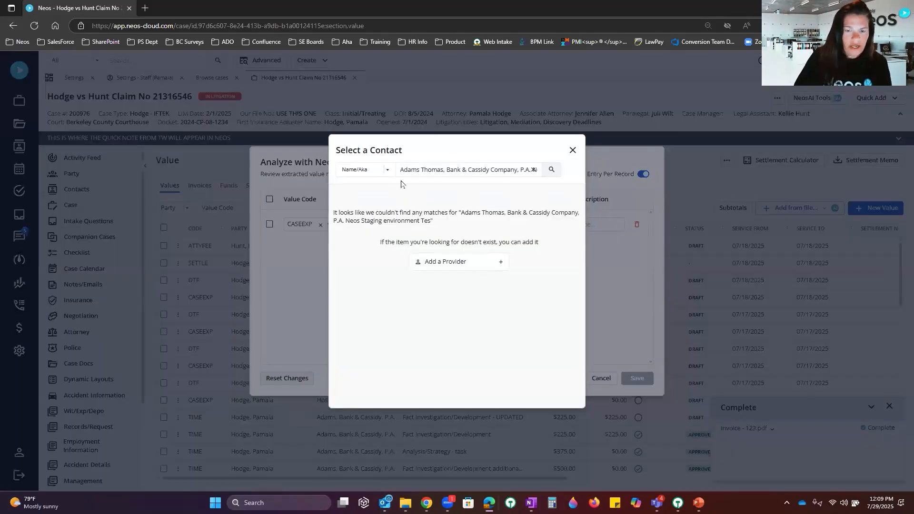
pyautogui.tripleClick(482, 170)
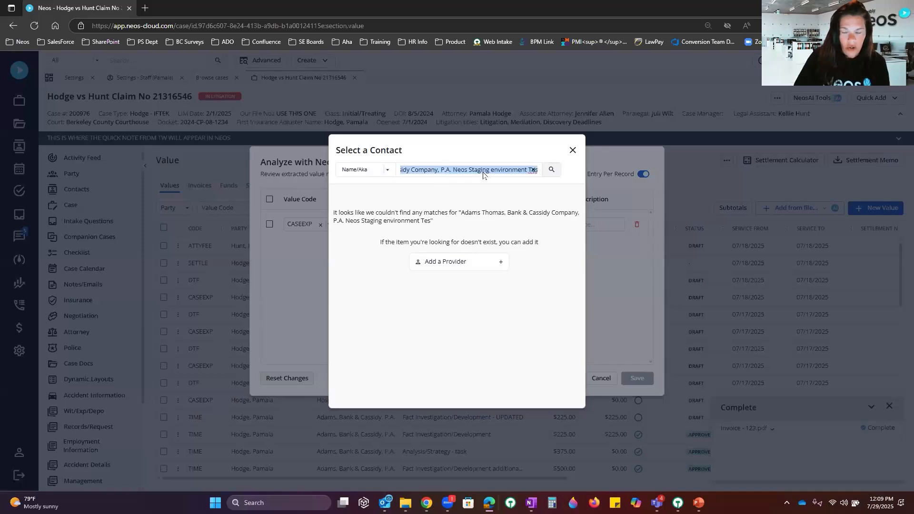
pyautogui.write('hospita')
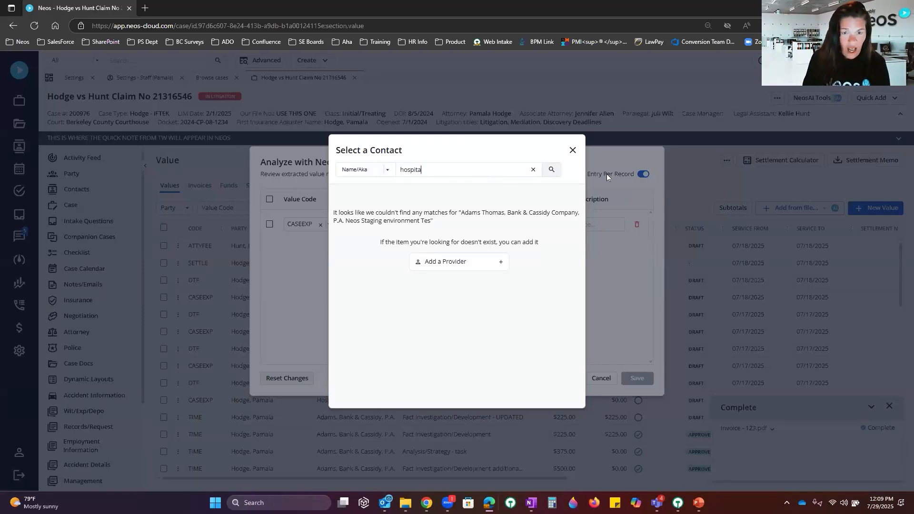
pyautogui.write('l')
pyautogui.press('Return')
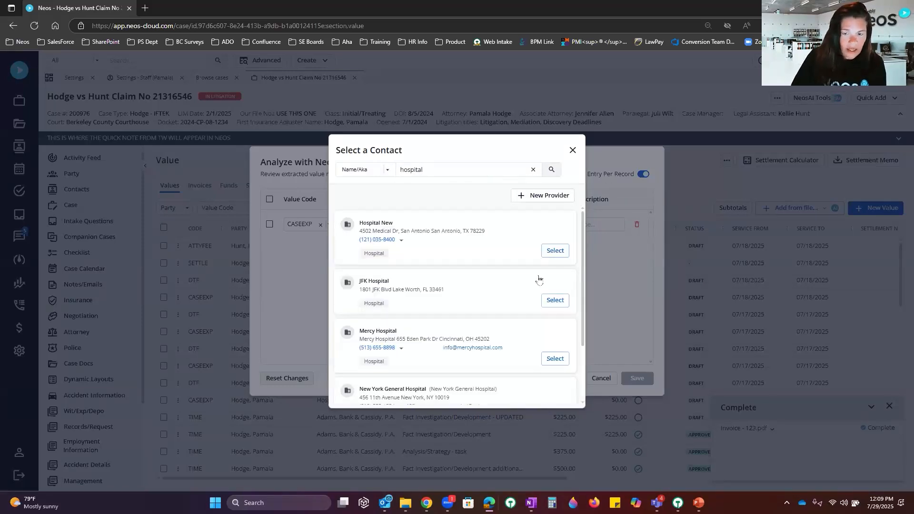
pyautogui.click(552, 251)
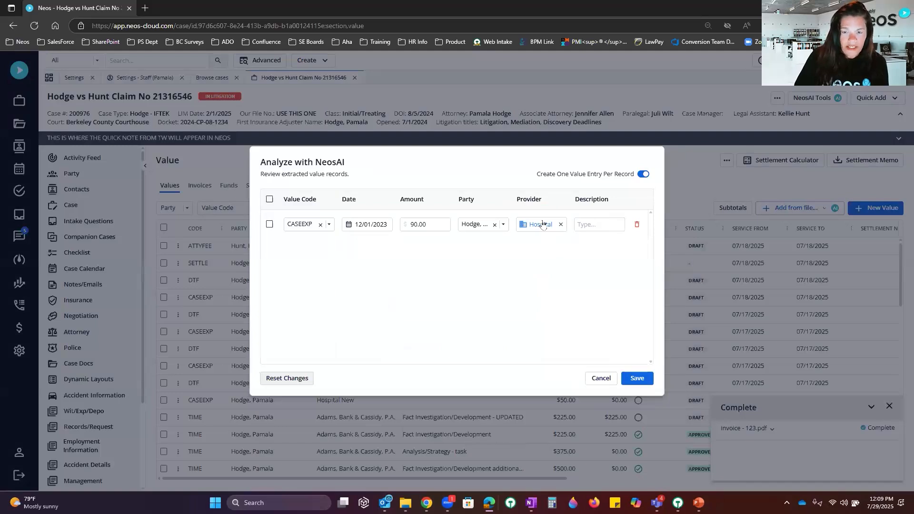
pyautogui.click(637, 378)
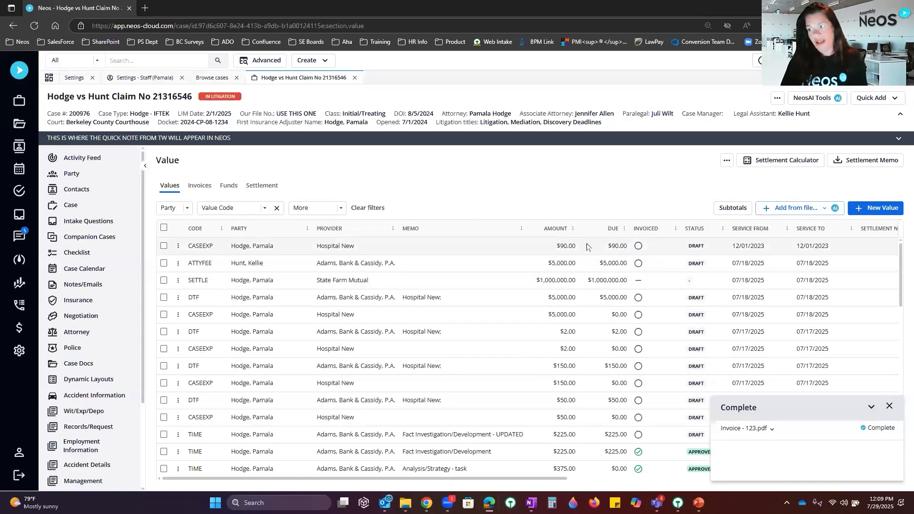
# Step: Open Case Docs to see Invoice - 123.pdf listed as an Invoice
pyautogui.click(104, 365)
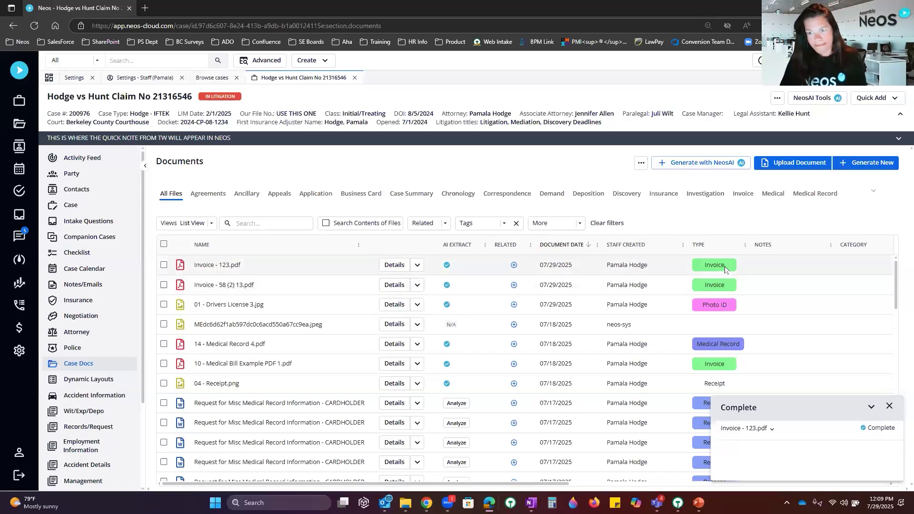
# Step: Open the NeosAI tools panel beside the case's Documents list
pyautogui.click(821, 99)
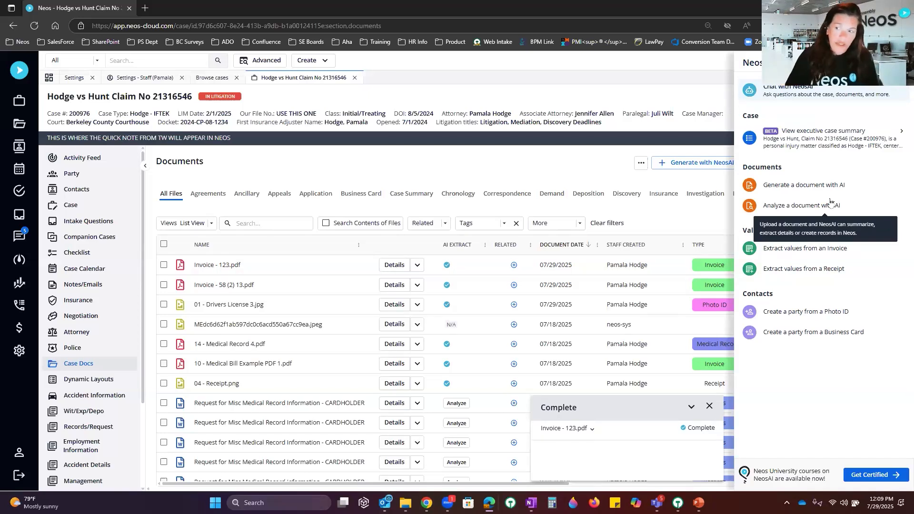
# Step: Go to the system Settings page using the sidebar gear
pyautogui.click(20, 350)
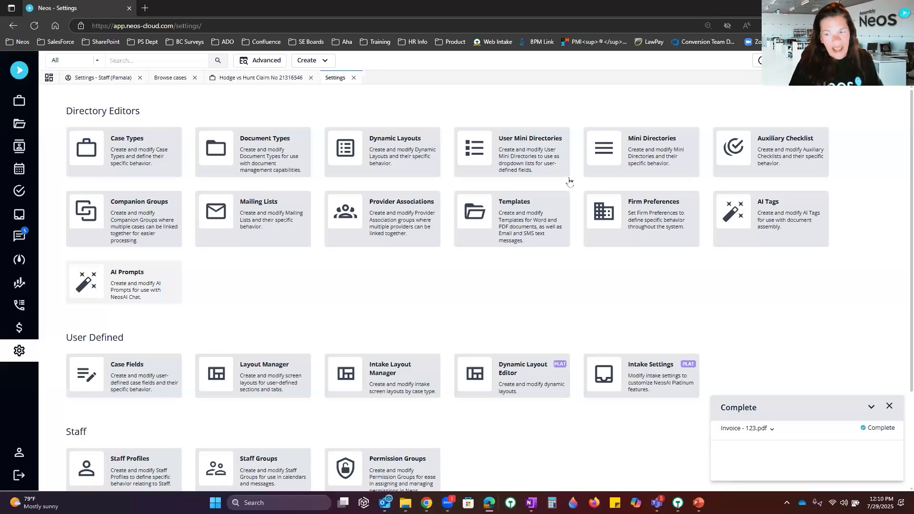
# Step: Open the AI Tags editor from the Directory Editors cards
pyautogui.click(767, 220)
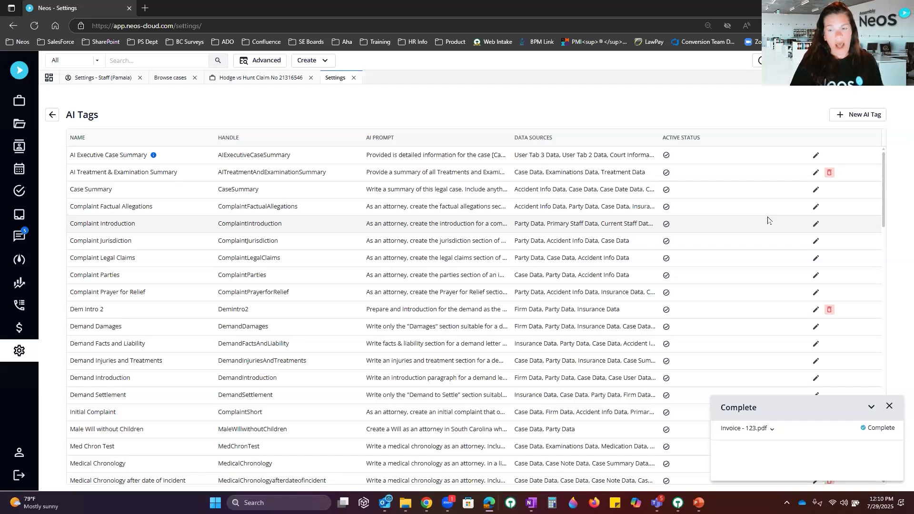
# Step: Edit the Case Summary AI tag to include Case Summary Data as a data source, and save
pyautogui.click(889, 406)
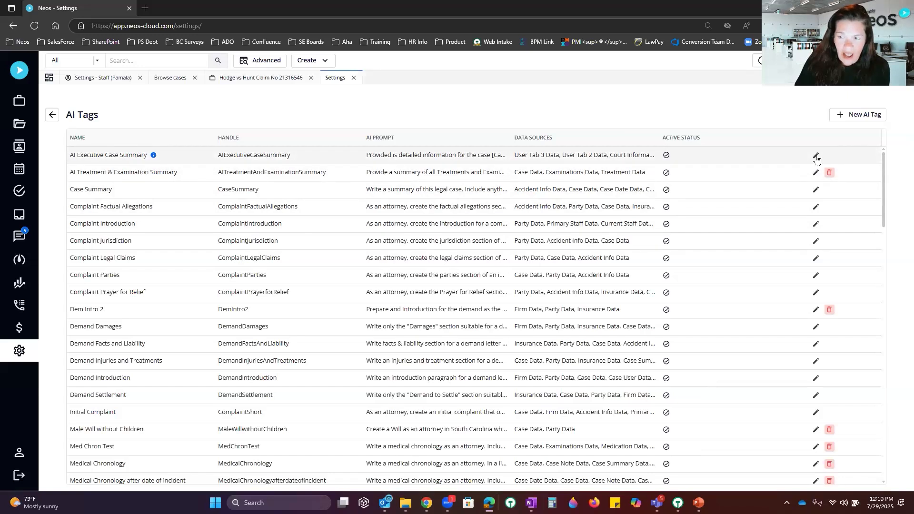
pyautogui.click(816, 191)
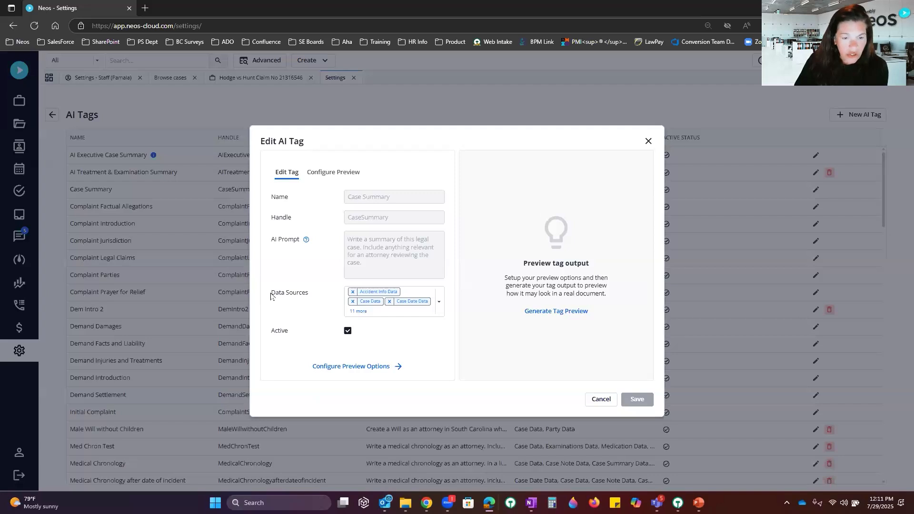
pyautogui.moveTo(271, 293); pyautogui.dragTo(309, 298)
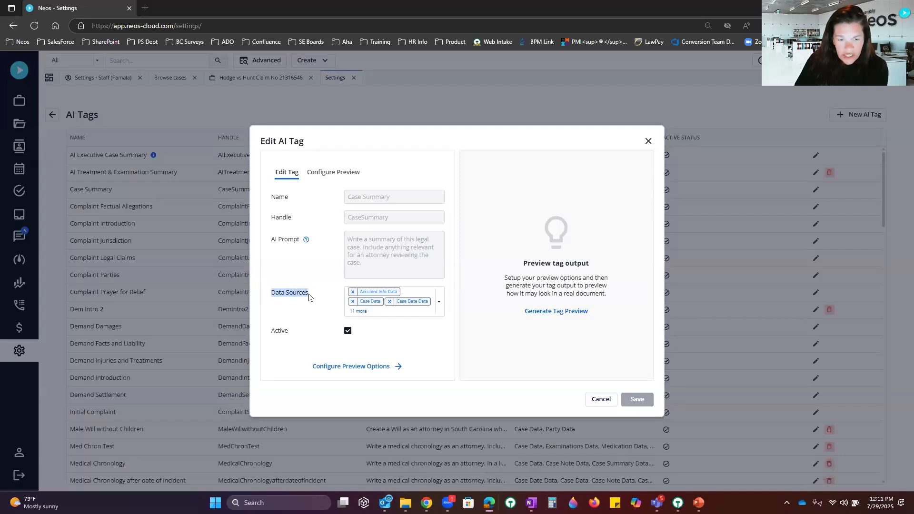
pyautogui.click(439, 302)
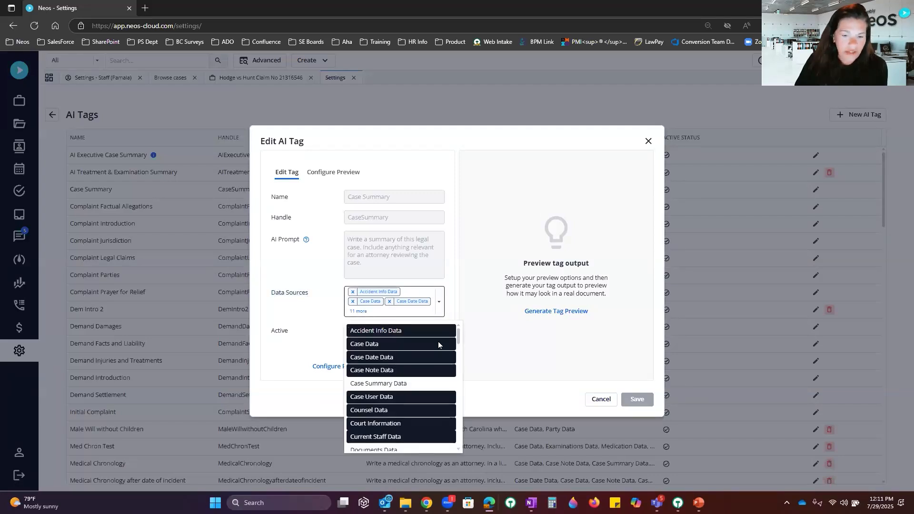
pyautogui.scroll(-10, 438, 344)
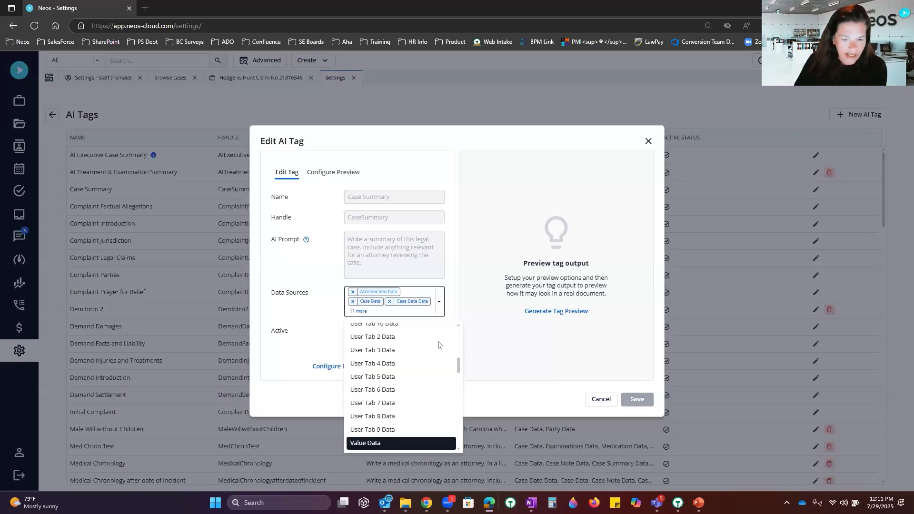
pyautogui.scroll(10, 438, 344)
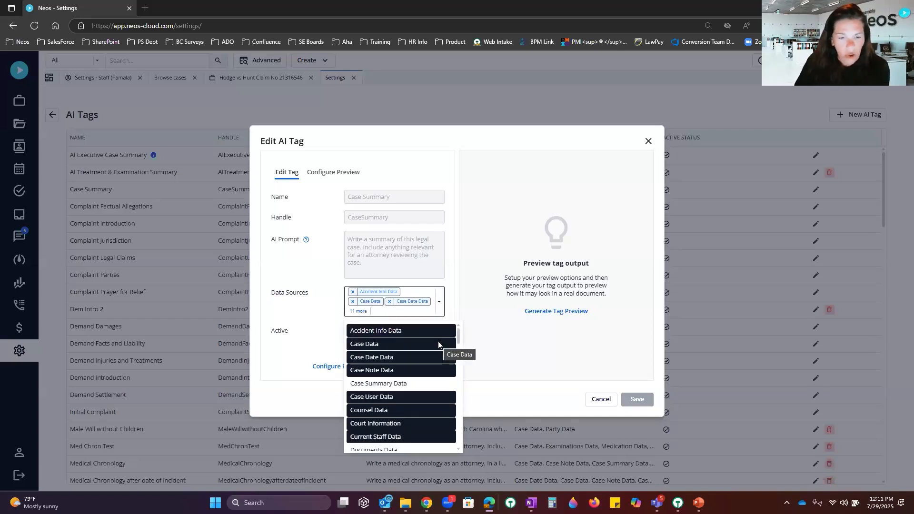
pyautogui.click(370, 387)
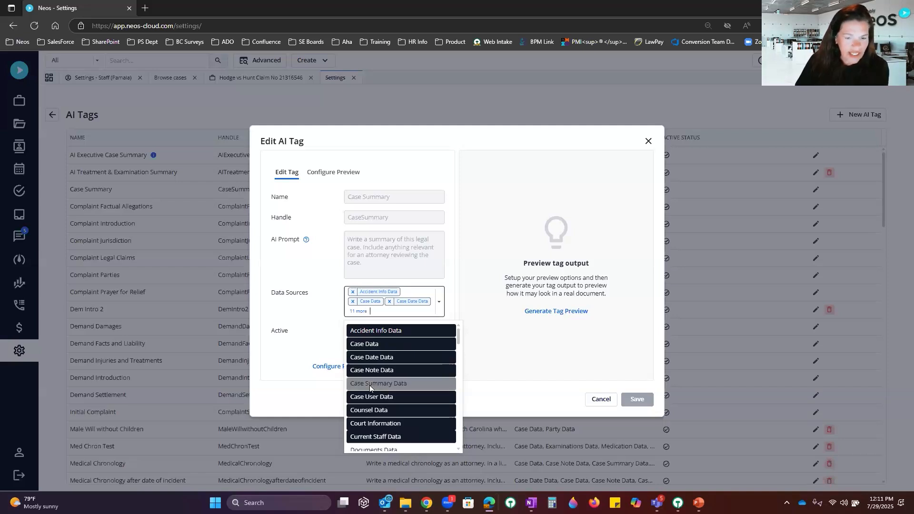
pyautogui.click(637, 399)
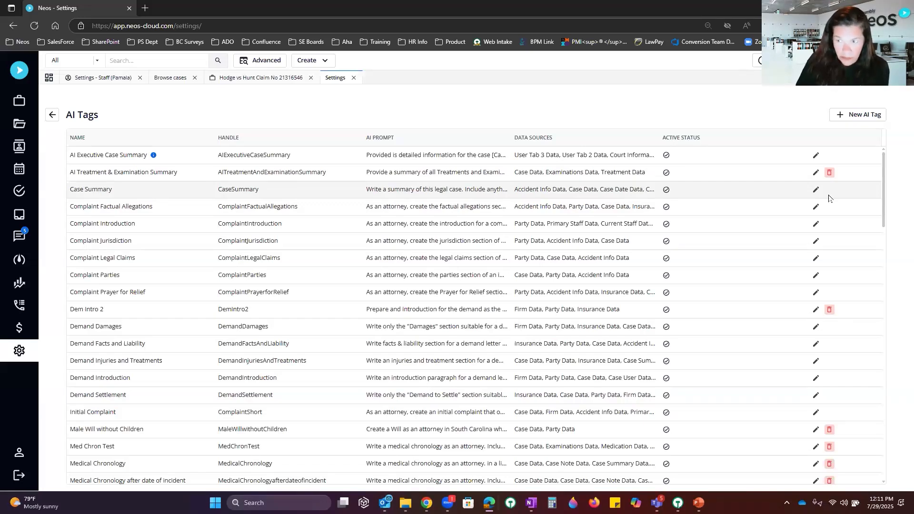
pyautogui.click(816, 173)
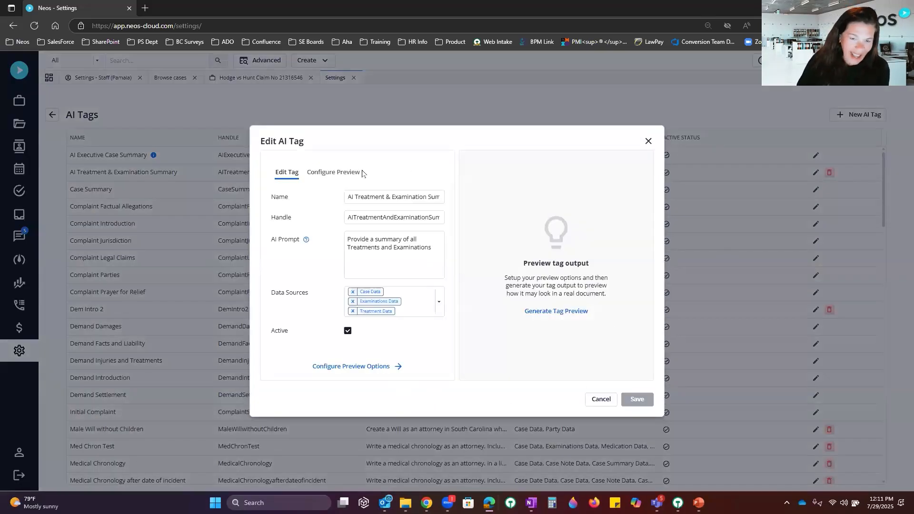
pyautogui.click(438, 303)
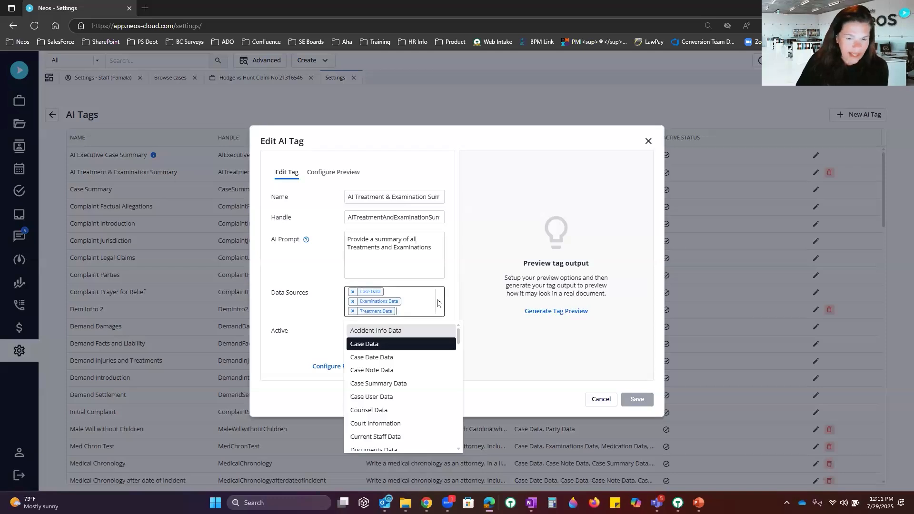
pyautogui.click(438, 303)
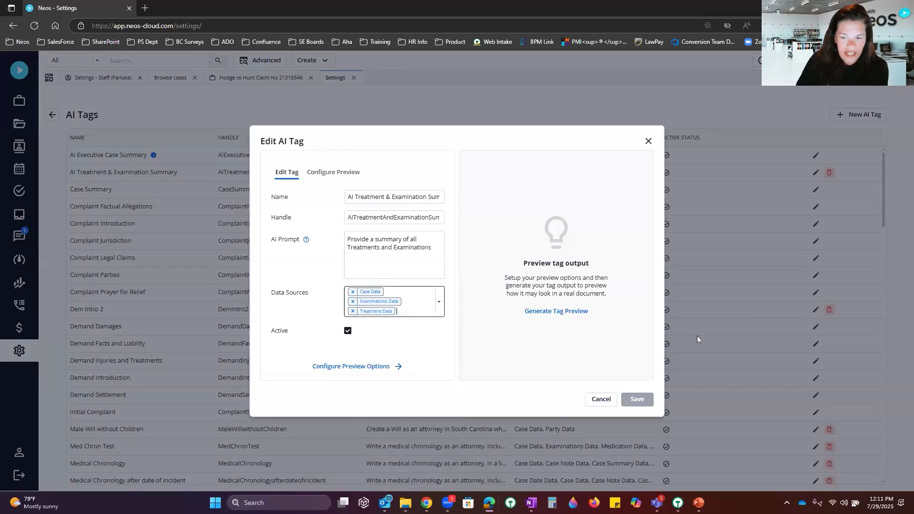
pyautogui.click(600, 399)
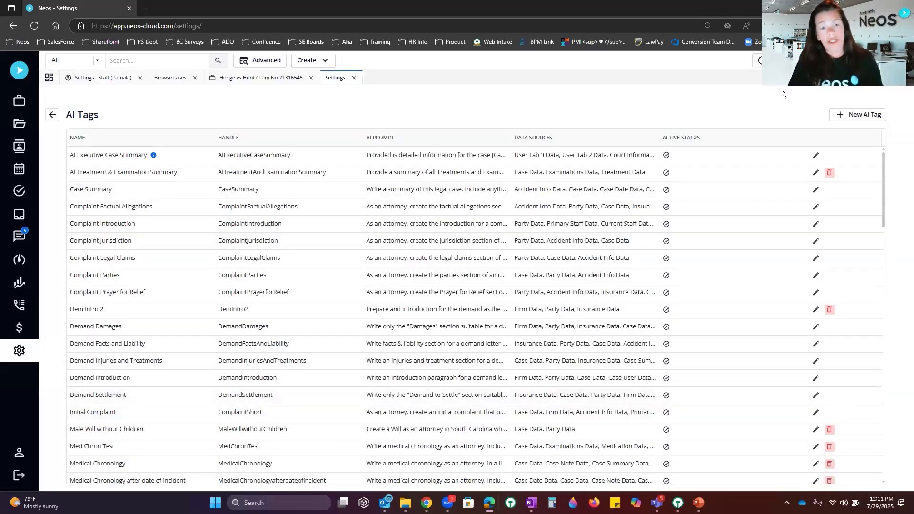
# Step: Create a new AI tag named 'NA 07.29' with handle NA0729 and begin its prompt
pyautogui.click(840, 118)
pyautogui.click(405, 190)
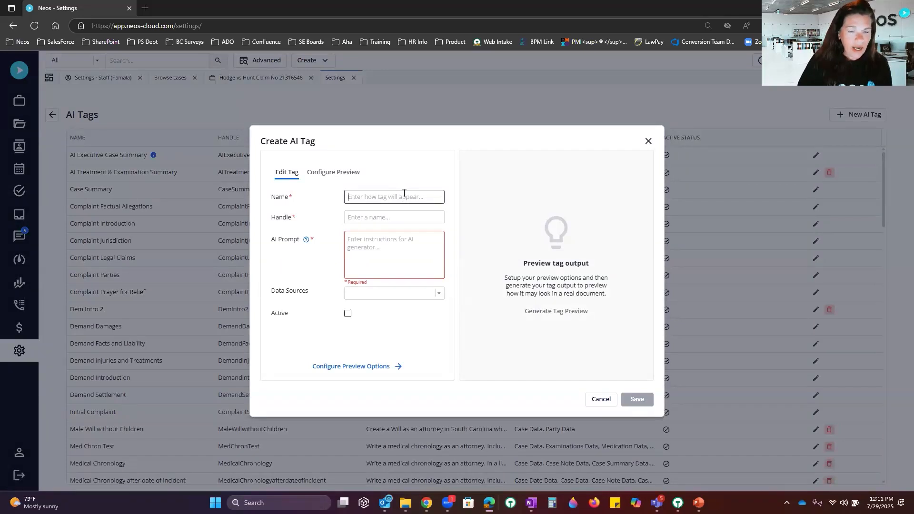
pyautogui.write('NA')
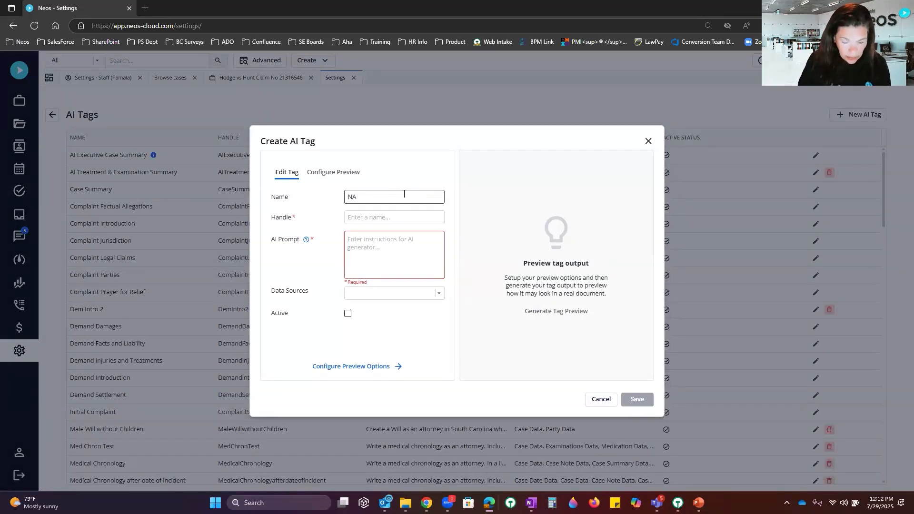
pyautogui.write(' 07.29')
pyautogui.click(414, 217)
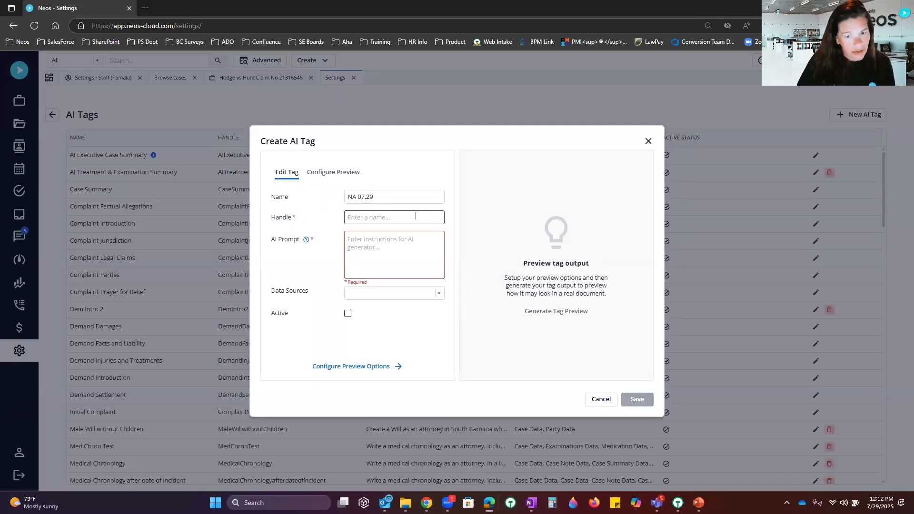
pyautogui.click(415, 217)
pyautogui.click(384, 240)
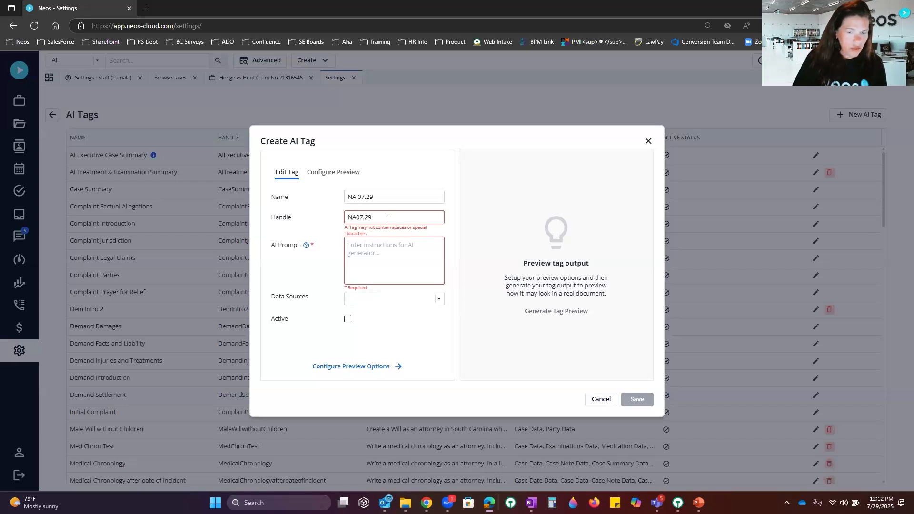
pyautogui.press('BackSpace')
pyautogui.press('BackSpace')
pyautogui.press('BackSpace')
pyautogui.write('29')
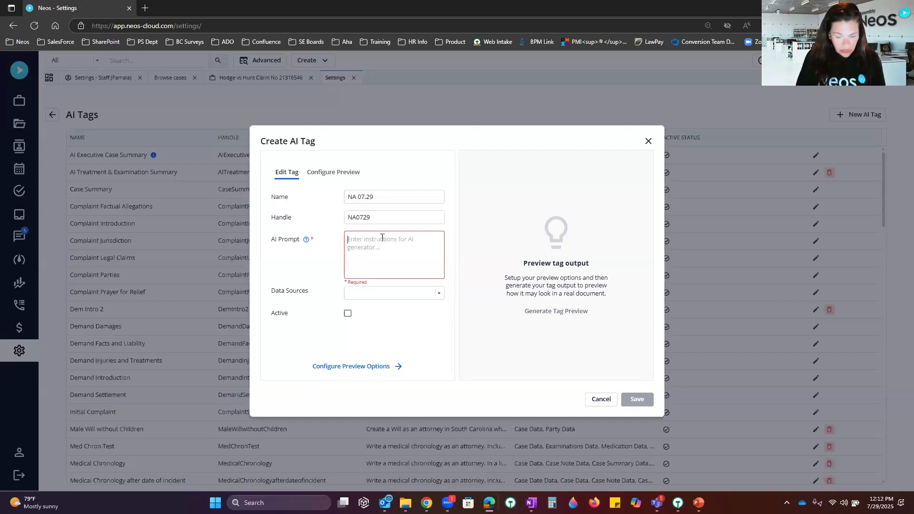
pyautogui.write('Create a Medical S')
# Step: Write the NA 07.29 prompt requesting a Medical Chronology table of providers, treatment dates and summaries
pyautogui.press('BackSpace')
pyautogui.write('Chronology')
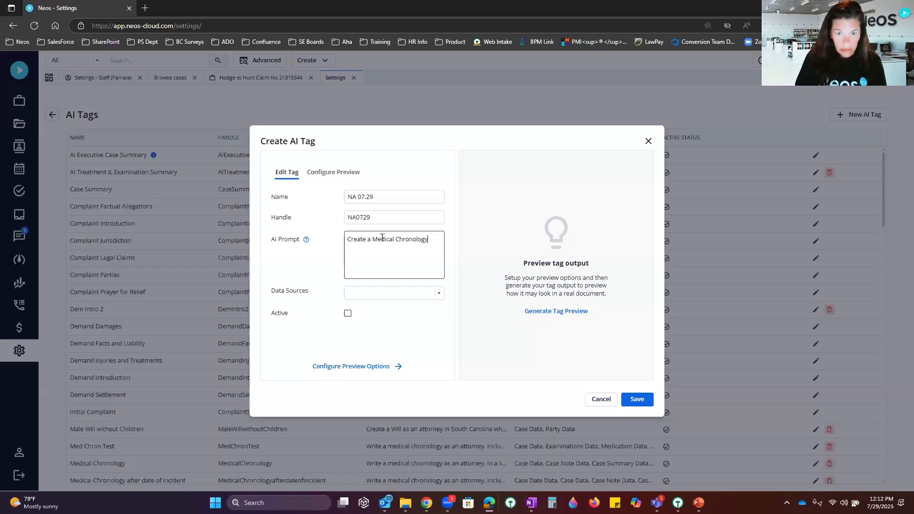
pyautogui.write(' from th')
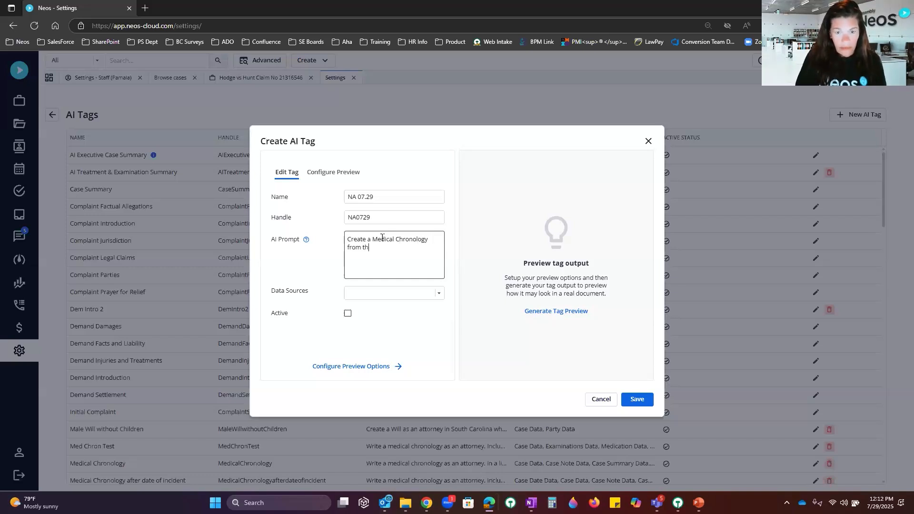
pyautogui.write('e records')
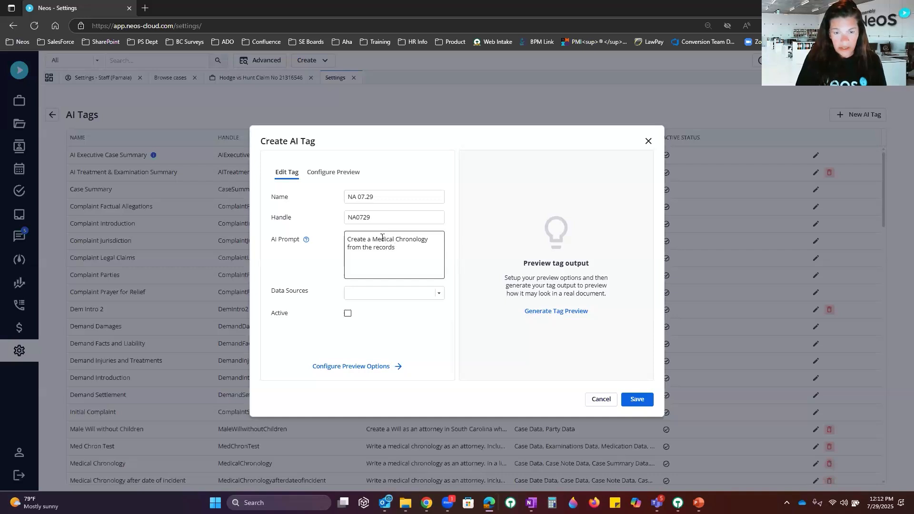
pyautogui.write(' and provide the')
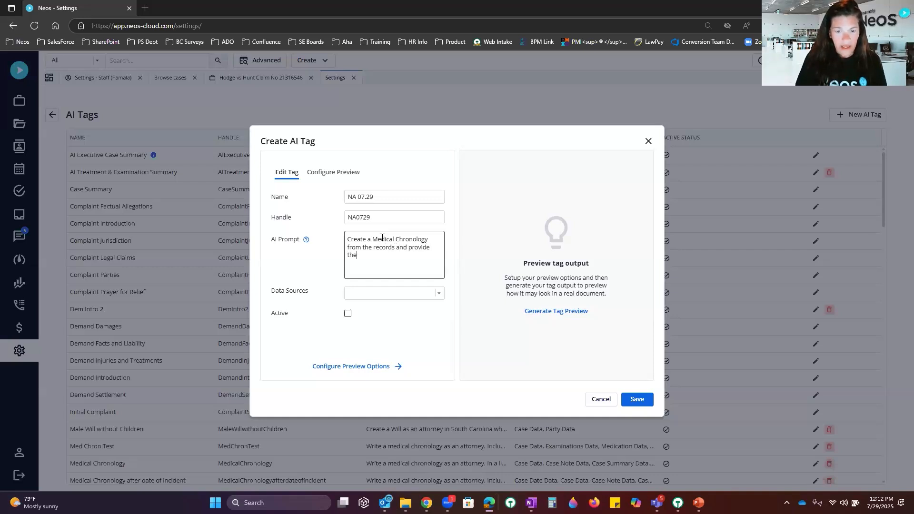
pyautogui.write(' Medical ')
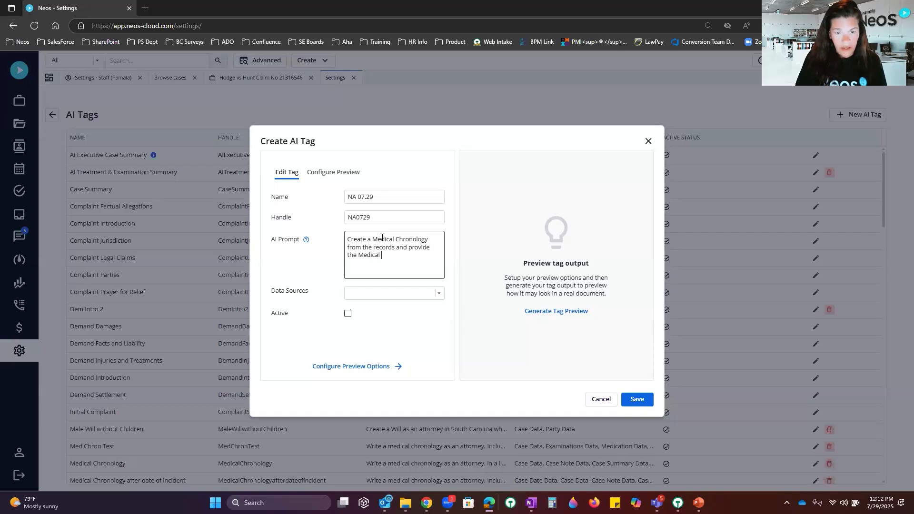
pyautogui.write('Proviu')
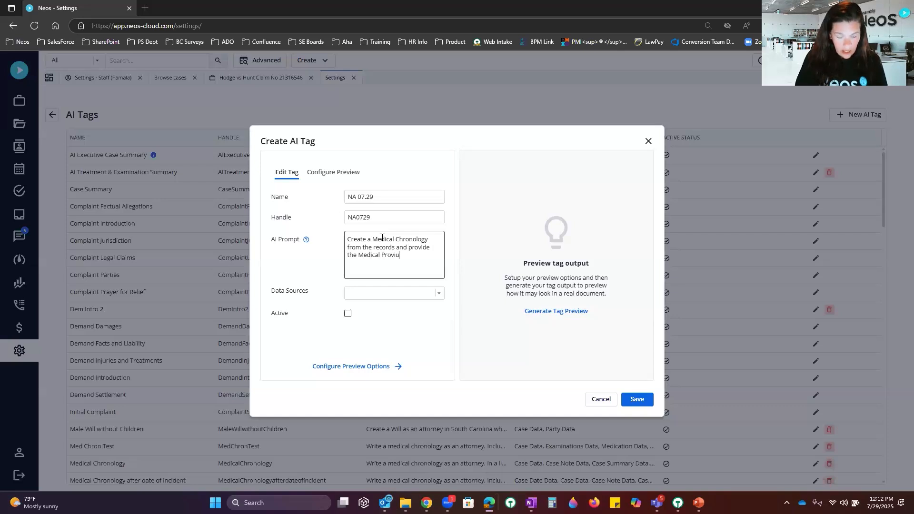
pyautogui.press('BackSpace')
pyautogui.write('der')
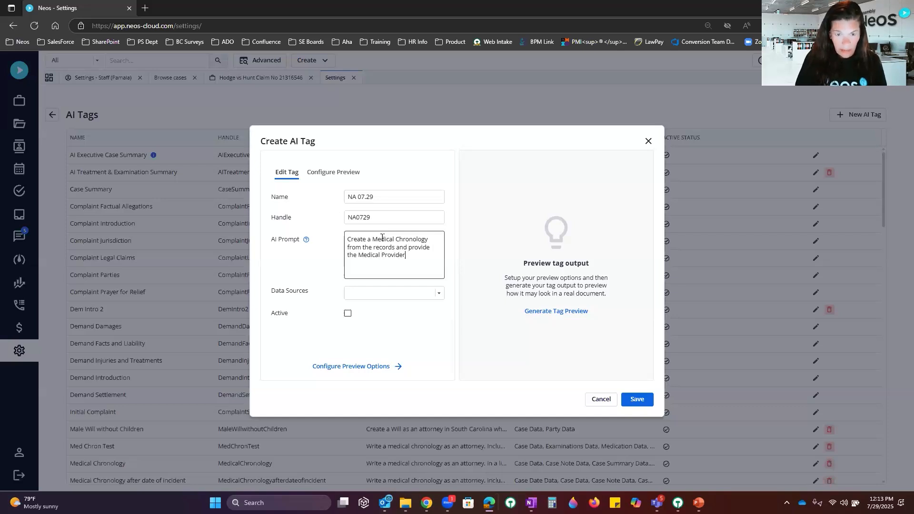
pyautogui.write(', Date ')
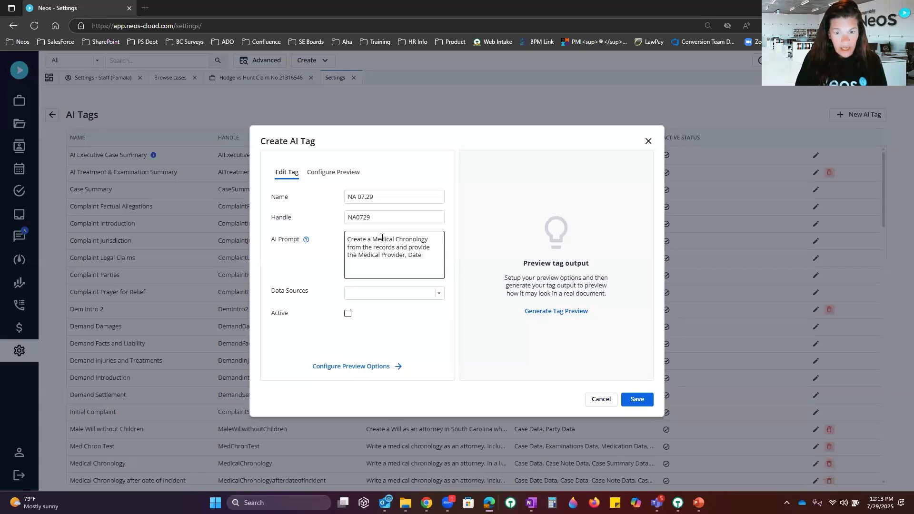
pyautogui.write('of Treatments')
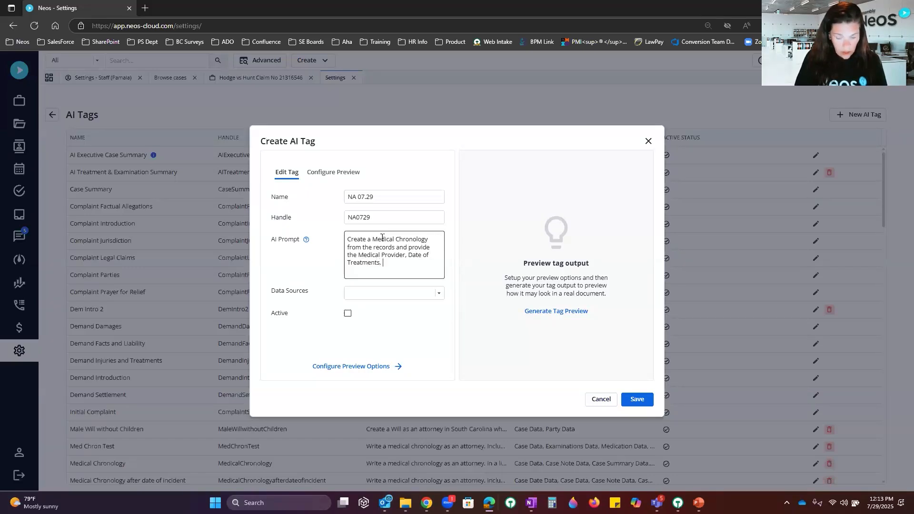
pyautogui.write(', Summary odf')
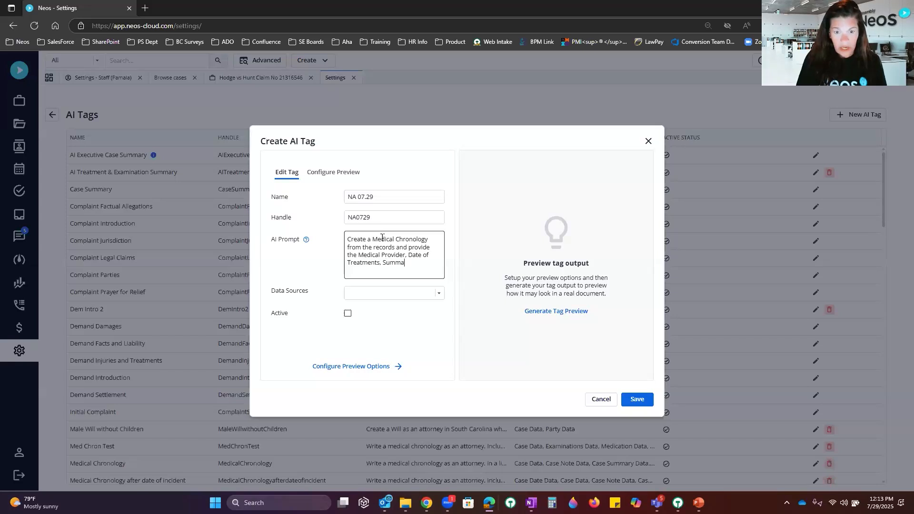
pyautogui.press('BackSpace')
pyautogui.press('BackSpace')
pyautogui.press('BackSpace')
pyautogui.write('of Treatments and')
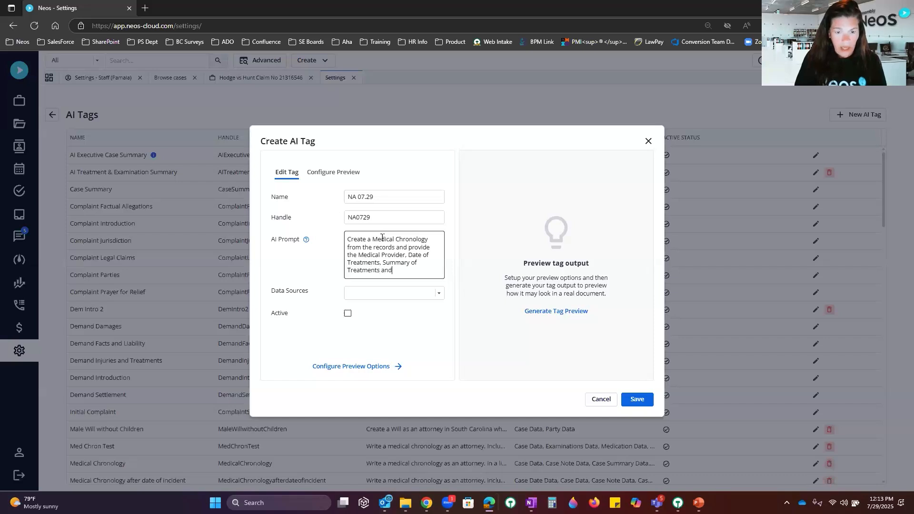
pyautogui.write(' put it in a table format')
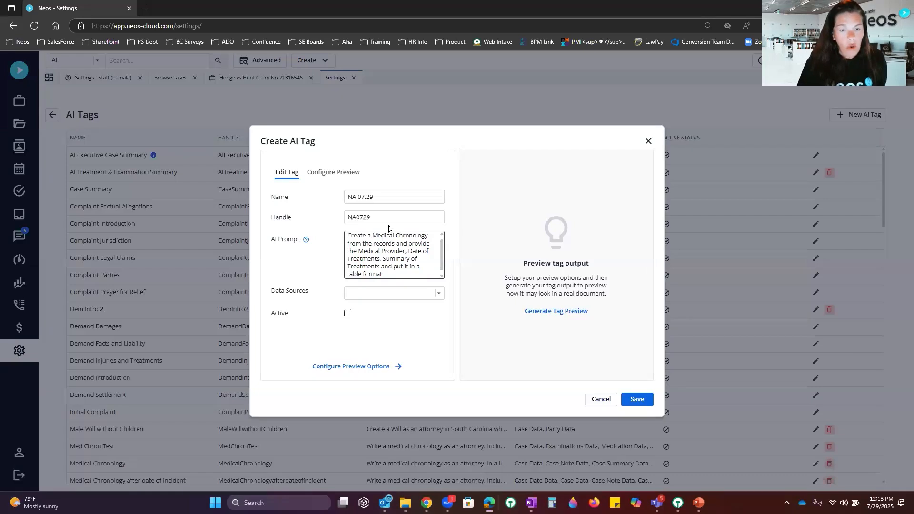
pyautogui.click(404, 295)
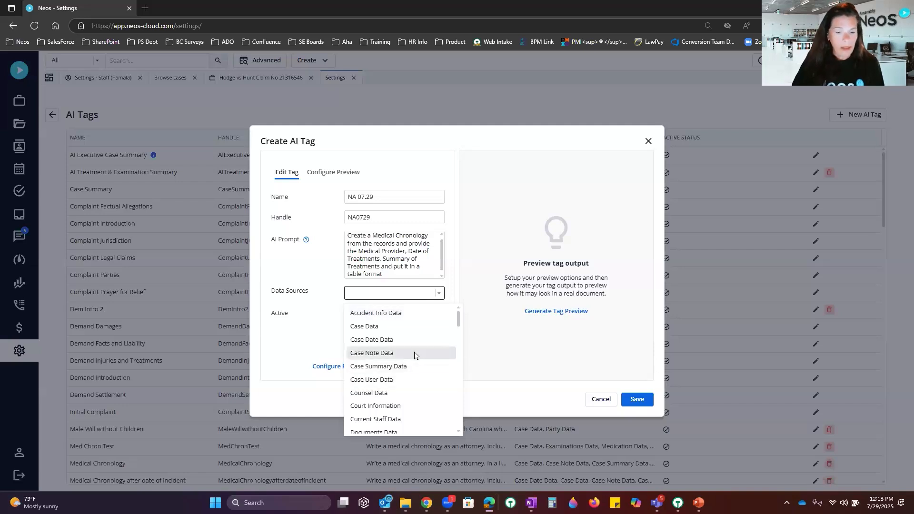
# Step: Give the NA 07.29 tag User Tab 2 Data as its data source, mark it active, and save
pyautogui.scroll(-3, 402, 352)
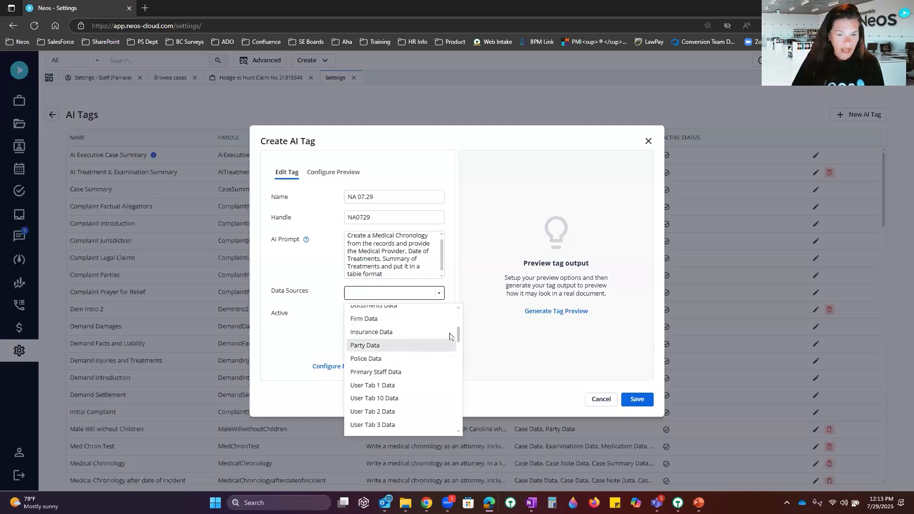
pyautogui.moveTo(458, 335)
pyautogui.mouseDown()
pyautogui.moveTo(460, 403)
pyautogui.moveTo(457, 343)
pyautogui.mouseUp()
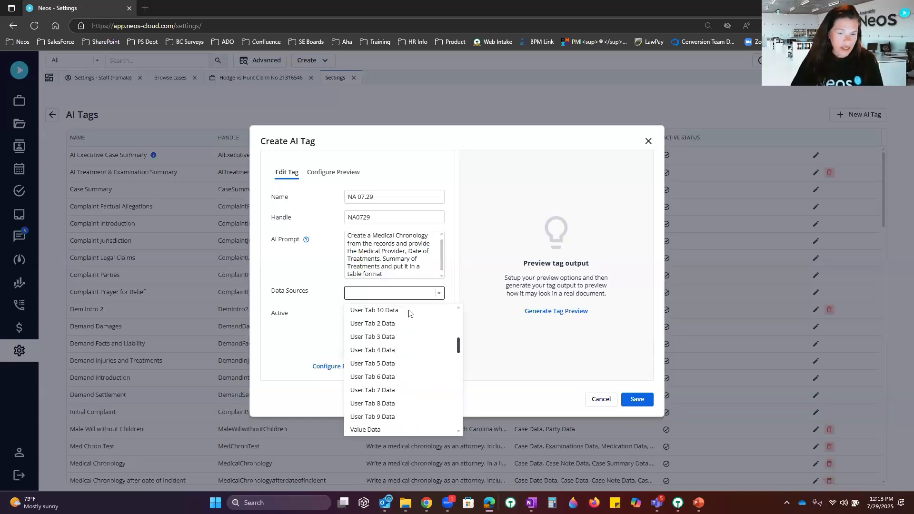
pyautogui.click(376, 324)
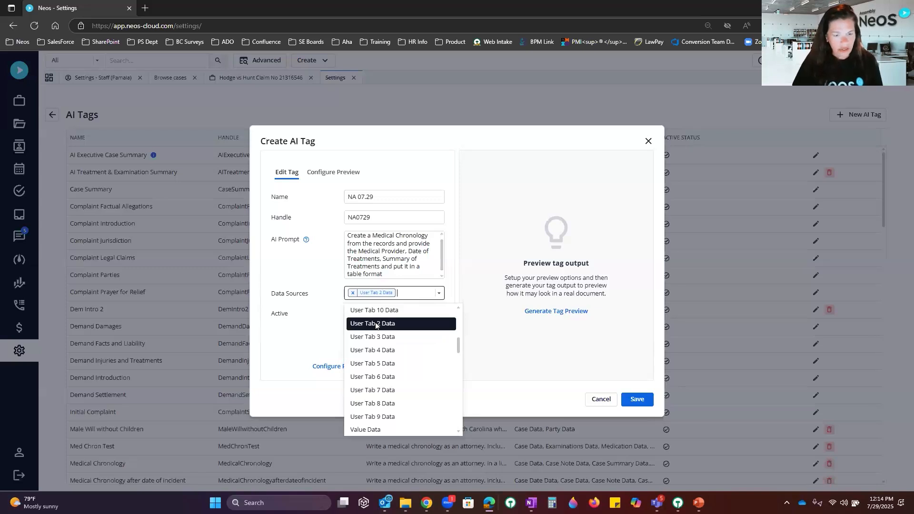
pyautogui.click(327, 312)
pyautogui.click(348, 313)
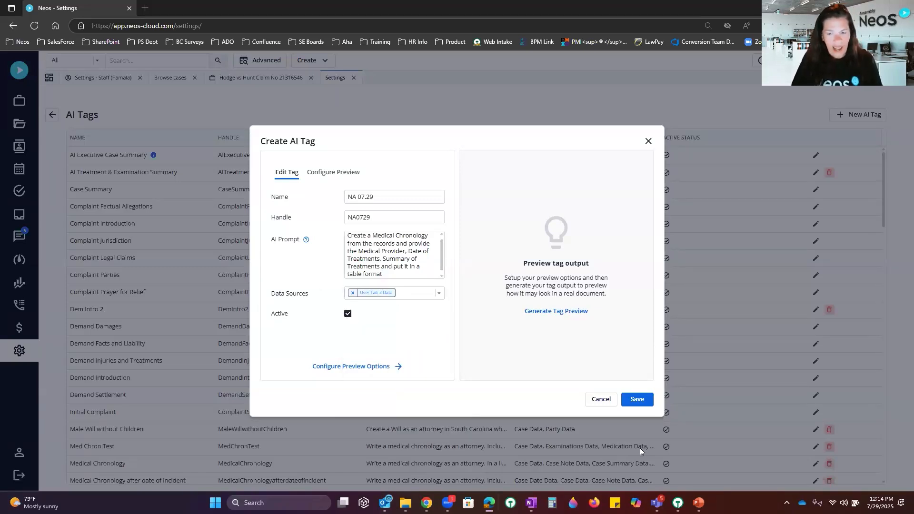
pyautogui.click(638, 401)
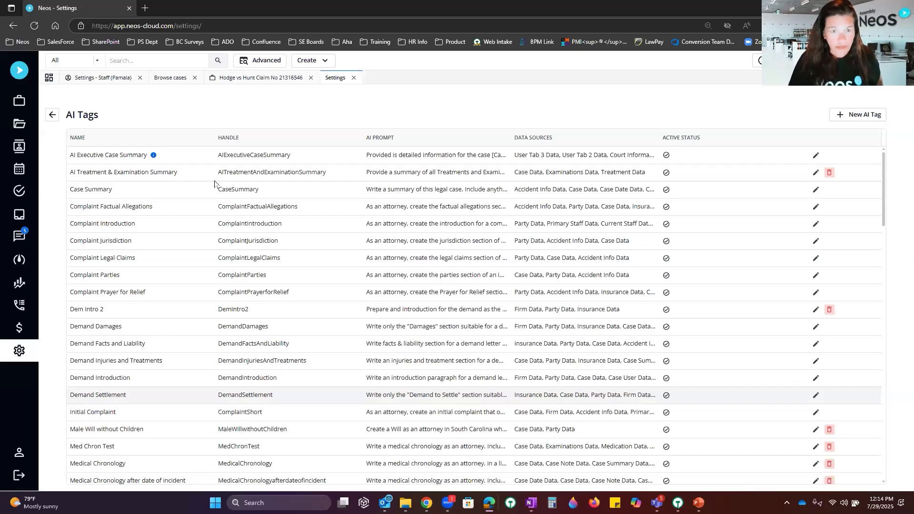
# Step: Open the AI Prompts settings and inspect the Accident Details prompt without saving changes
pyautogui.click(53, 116)
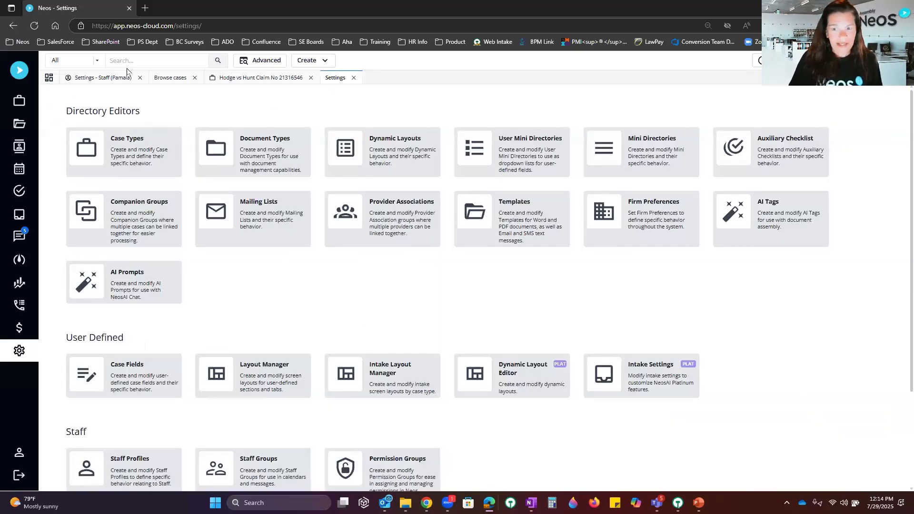
pyautogui.click(141, 280)
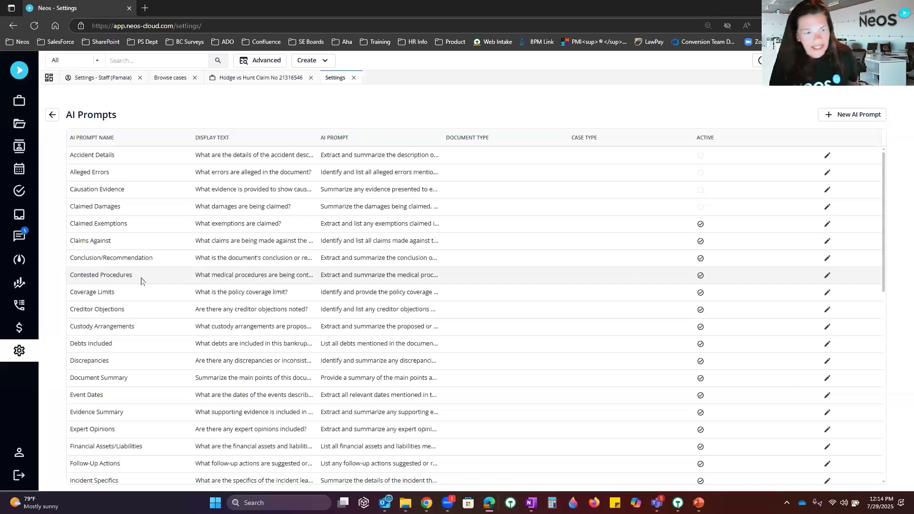
pyautogui.click(828, 156)
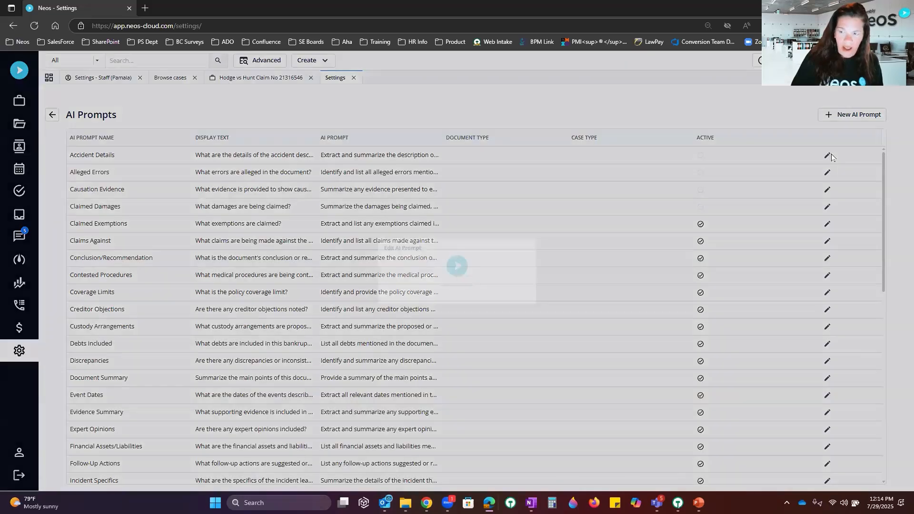
pyautogui.click(444, 293)
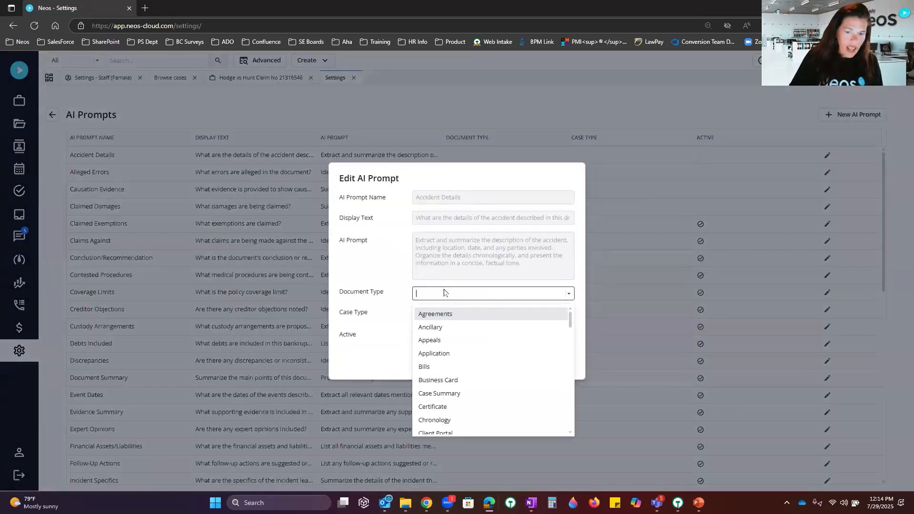
pyautogui.click(444, 293)
pyautogui.click(450, 315)
pyautogui.click(449, 318)
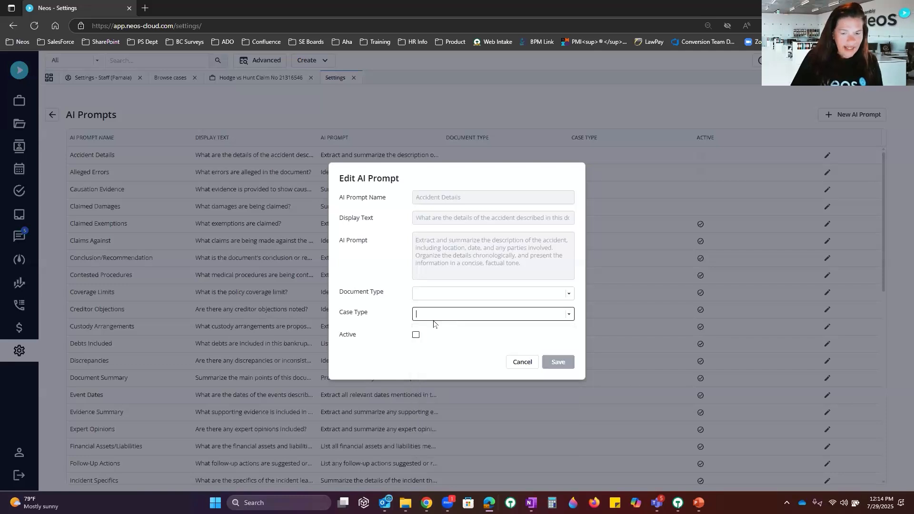
pyautogui.click(518, 362)
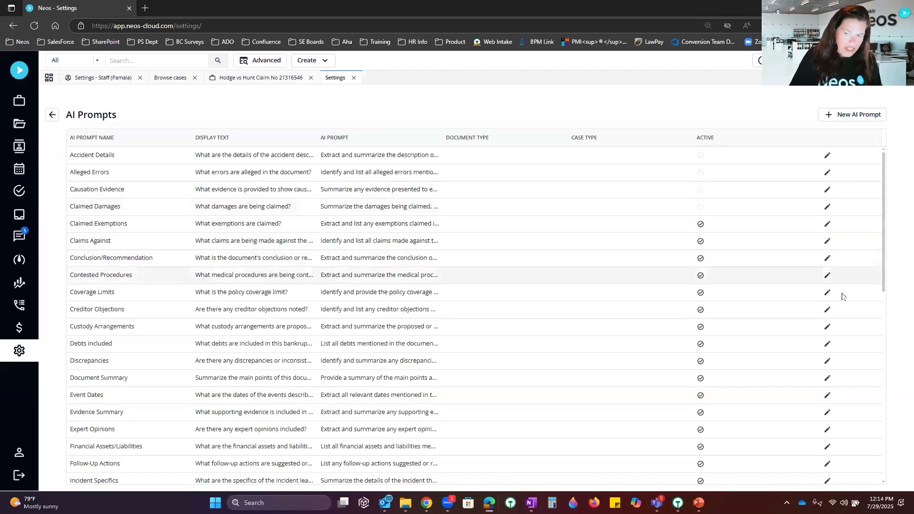
# Step: Review the Evidence Summary prompt, discard changes, and start a new AI prompt
pyautogui.scroll(-3, 843, 296)
pyautogui.scroll(-3, 842, 296)
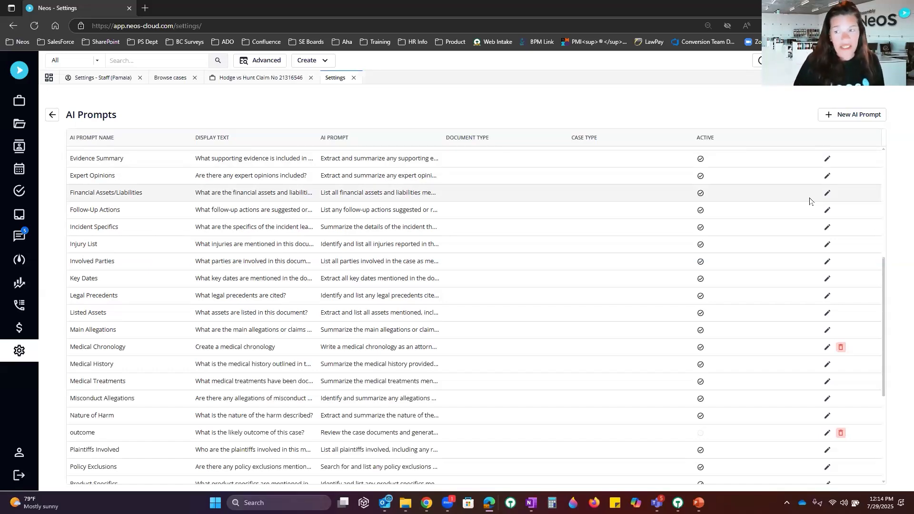
pyautogui.click(828, 160)
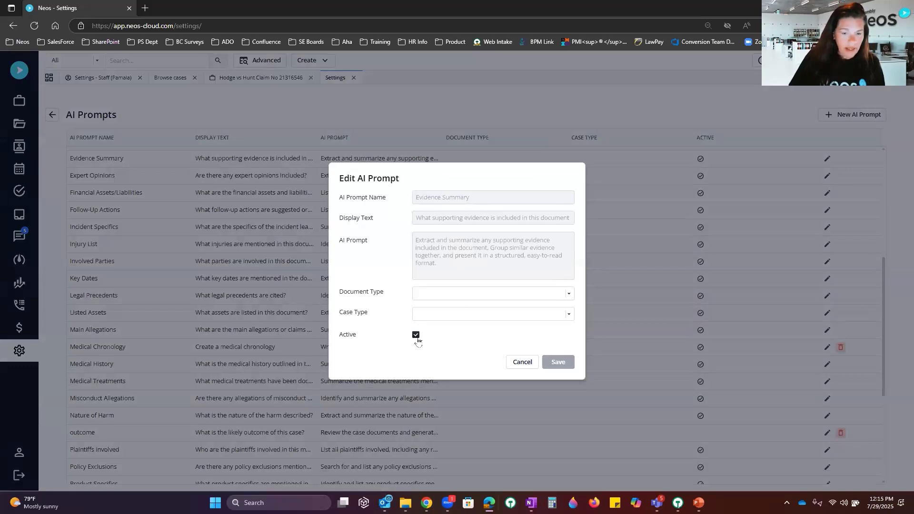
pyautogui.click(416, 335)
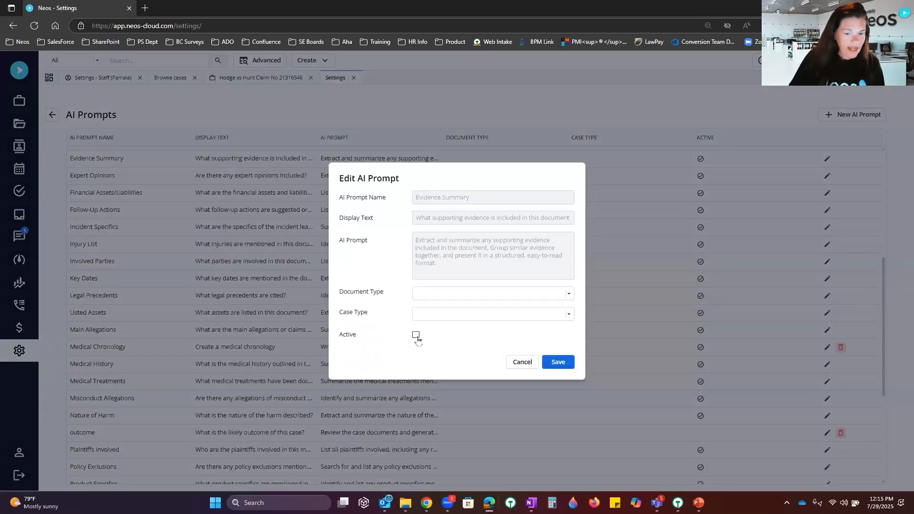
pyautogui.click(521, 362)
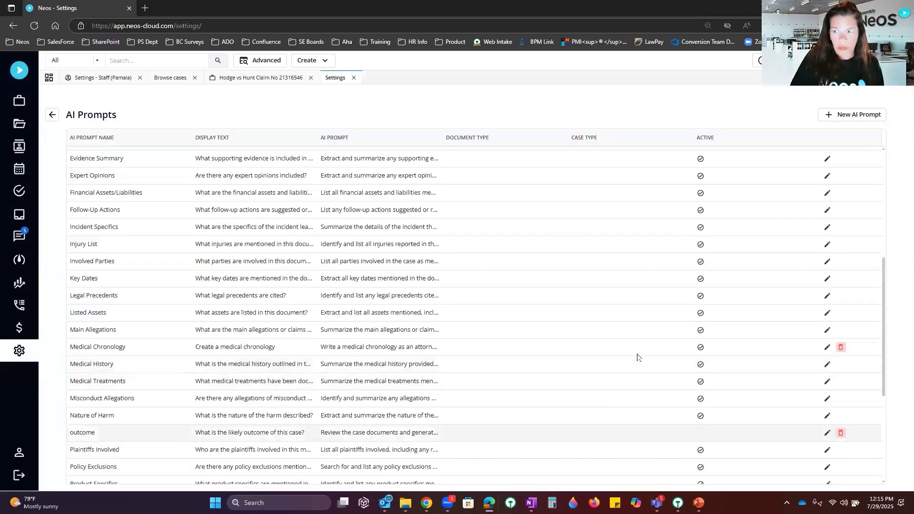
pyautogui.click(832, 117)
# Step: Enter name and display text 'Medical Chronology' plus a prompt asking for provider, treatment date and summary
pyautogui.click(479, 197)
pyautogui.write('Medical Chr')
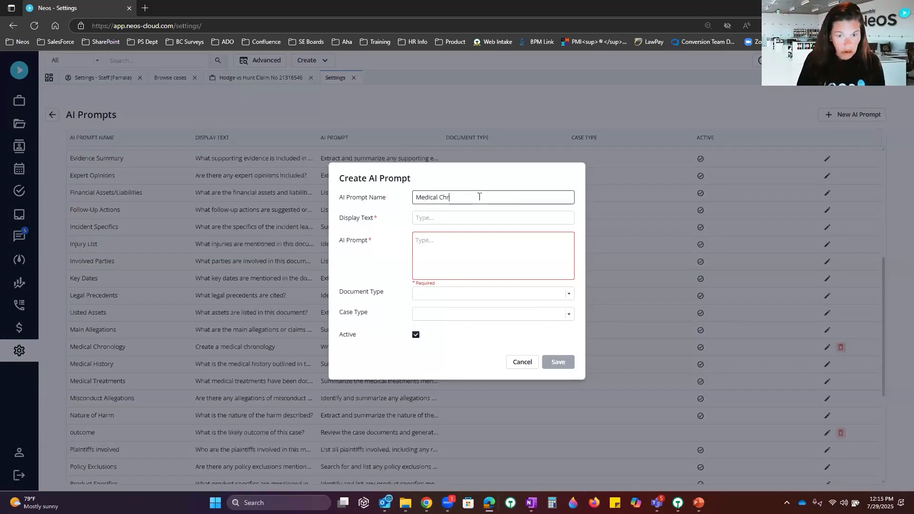
pyautogui.write('onol')
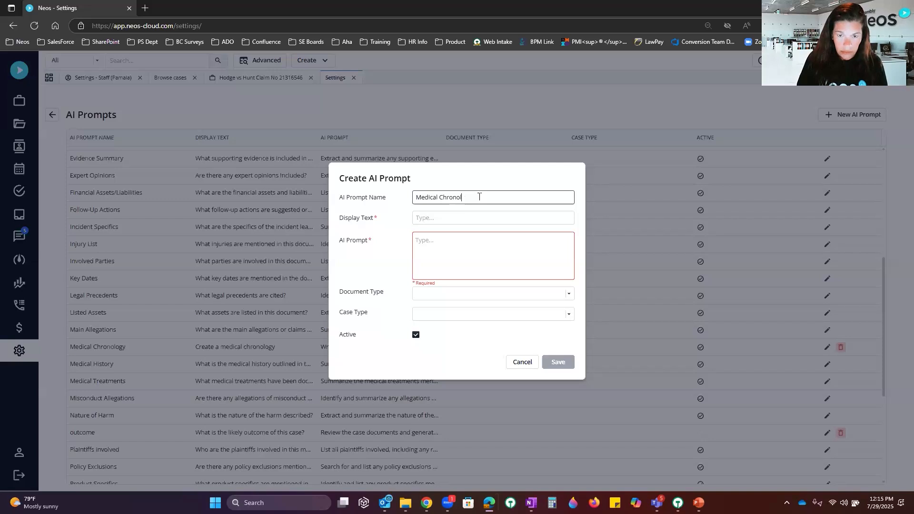
pyautogui.press('BackSpace')
pyautogui.write('l')
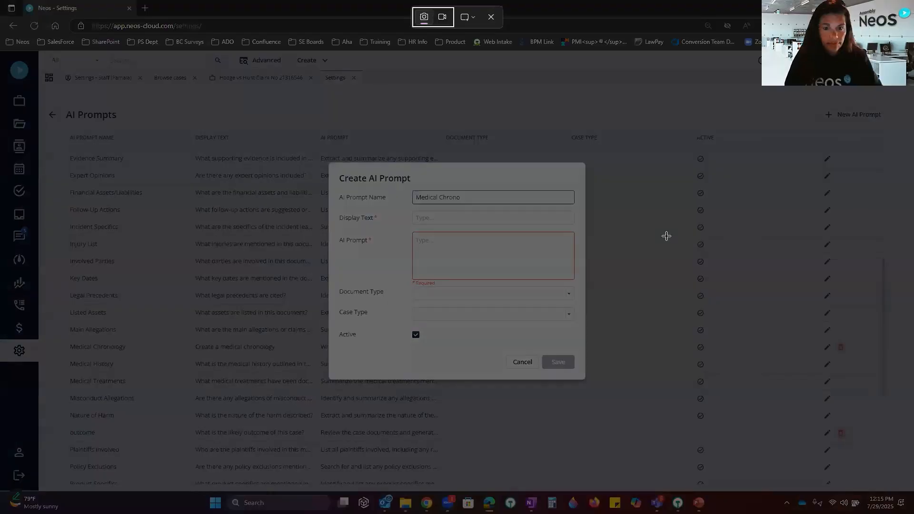
pyautogui.click(491, 16)
pyautogui.click(501, 220)
pyautogui.write('ogy')
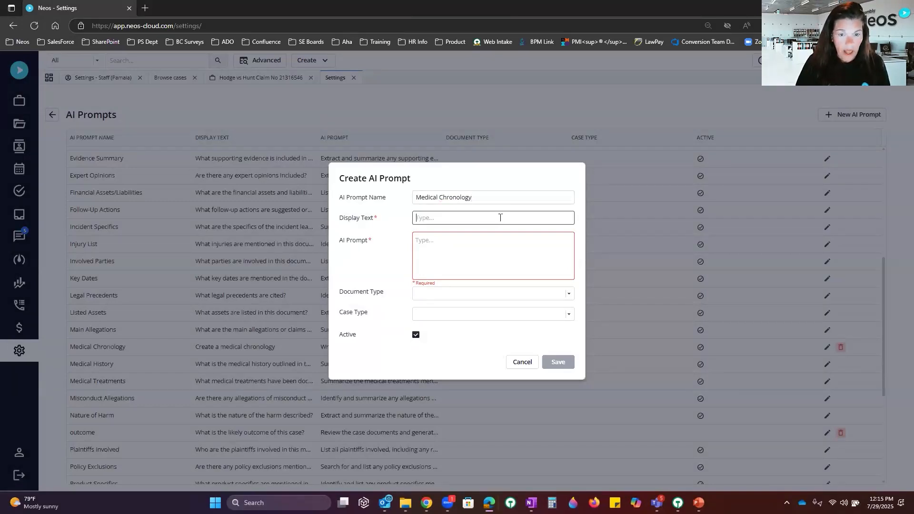
pyautogui.write('Medical ')
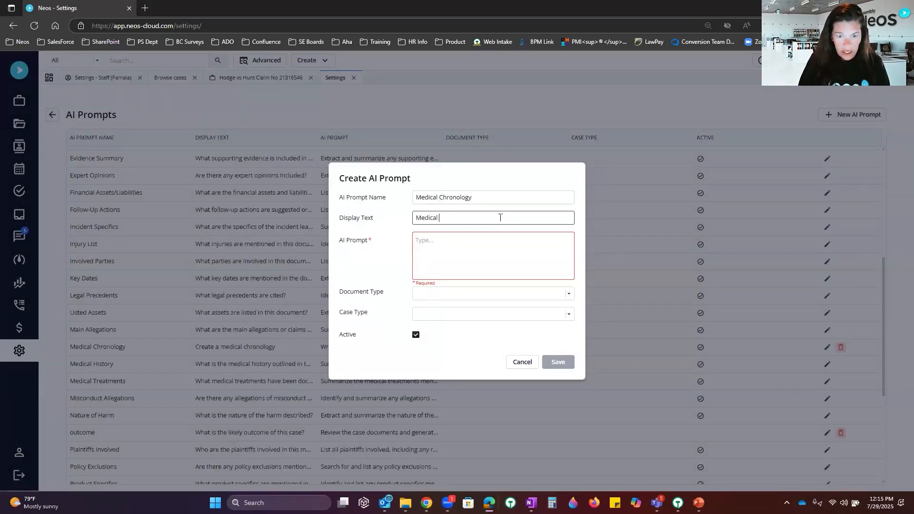
pyautogui.write('Chronology')
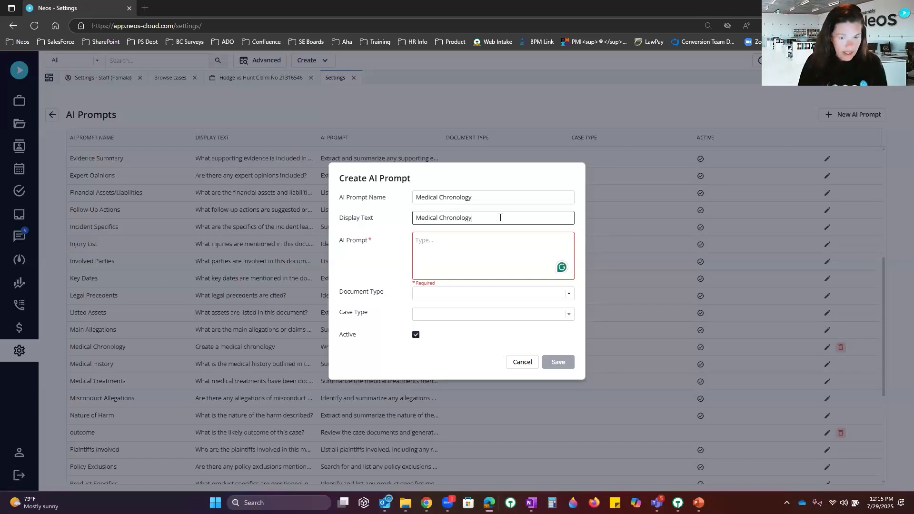
pyautogui.write('Create Medical Chronolgy')
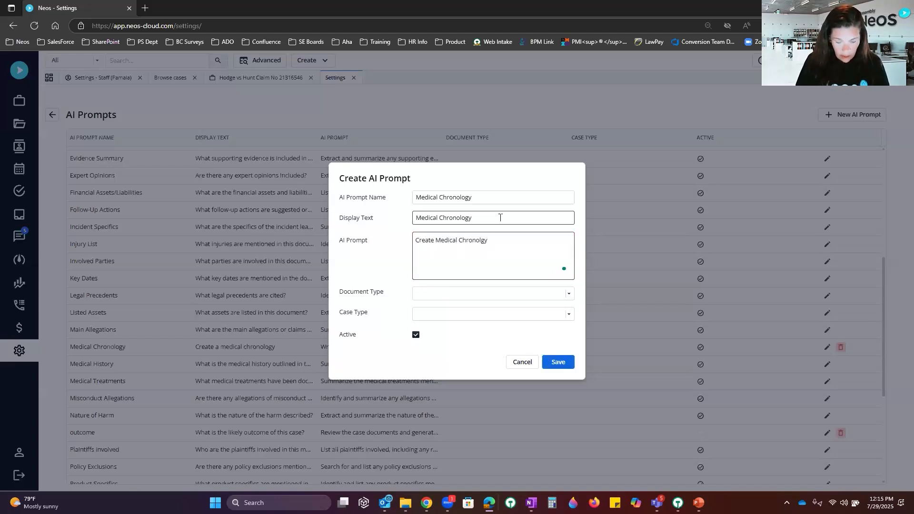
pyautogui.write(' based off the the records')
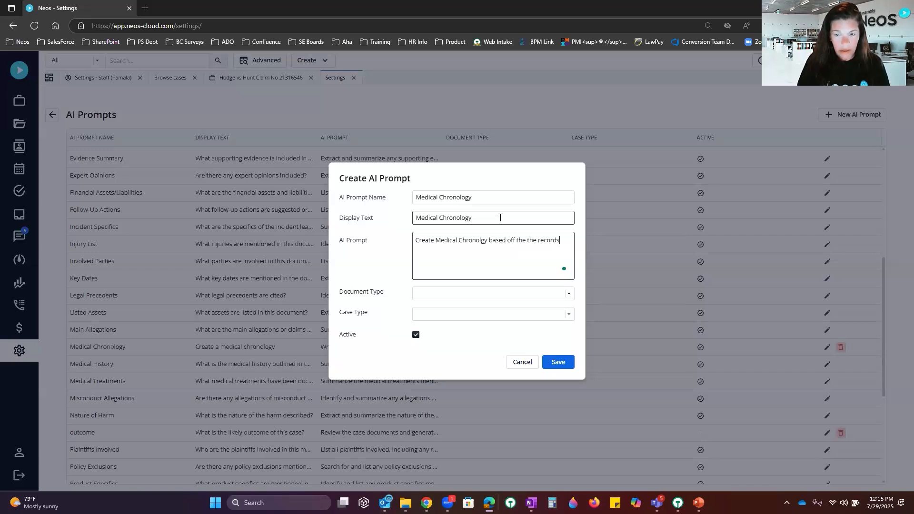
pyautogui.write(' provide the Provider name')
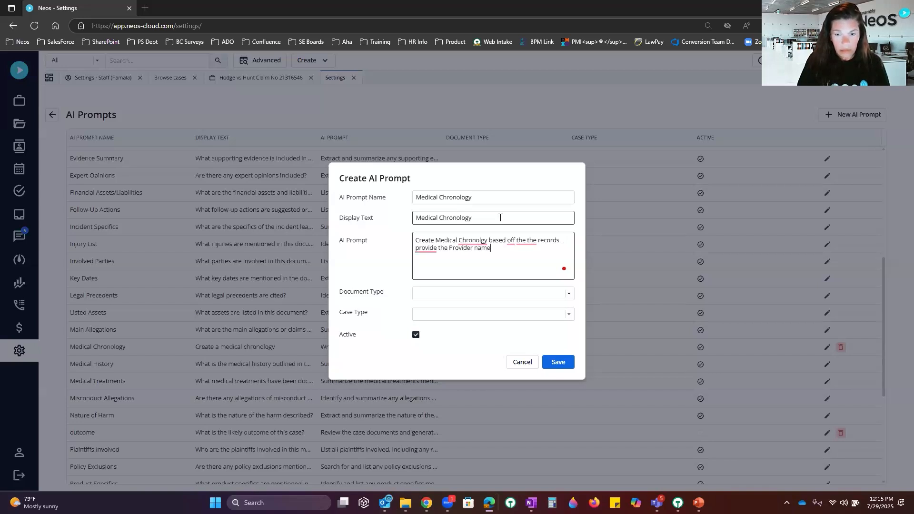
pyautogui.write(', date of treatment')
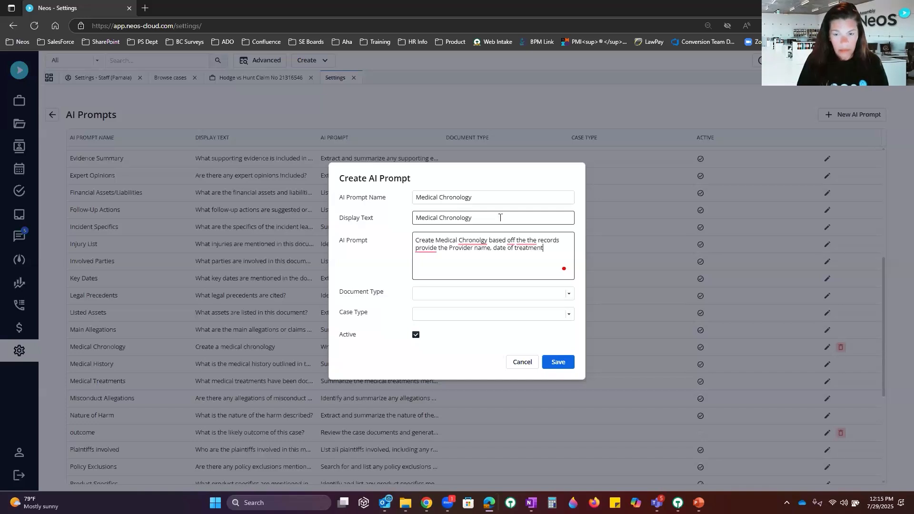
pyautogui.write(' and treatment summary')
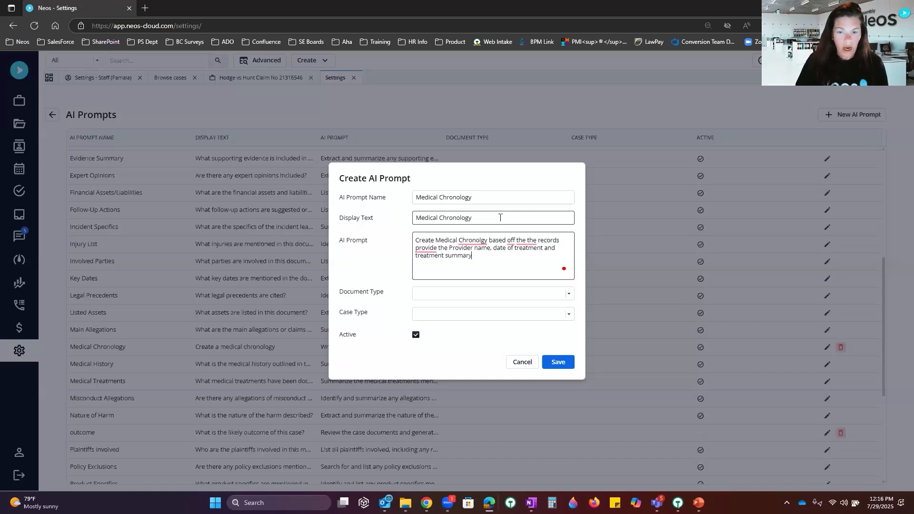
# Step: Set Document Type Medical Record and Case Type Hodge - IFTEK, name it Medical Chronology 07429, and save
pyautogui.click(468, 294)
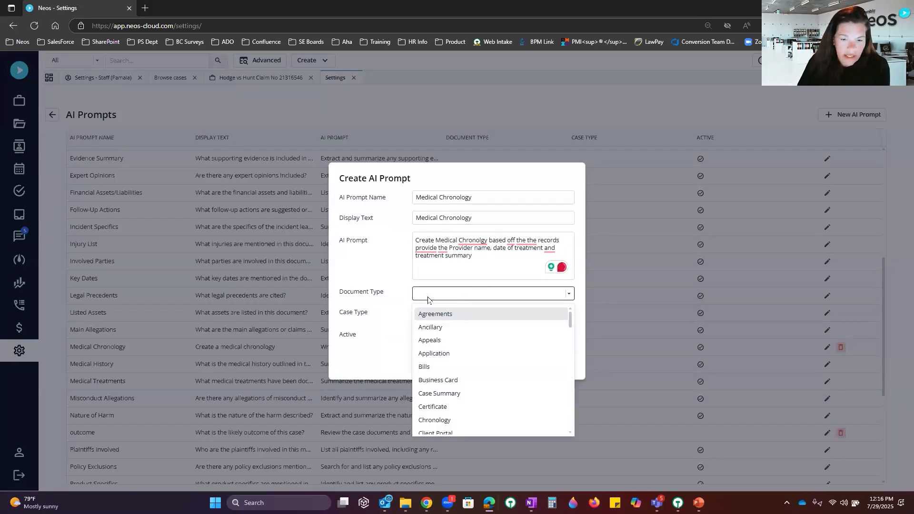
pyautogui.click(383, 329)
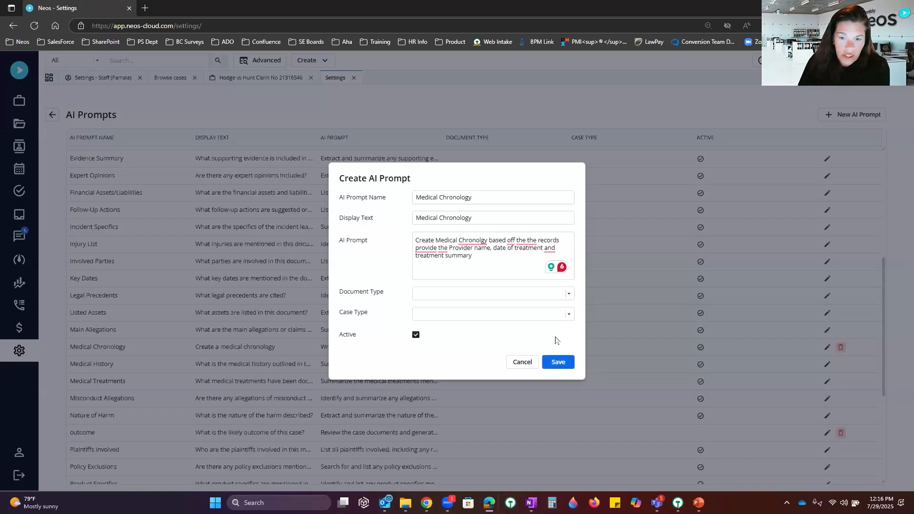
pyautogui.click(451, 294)
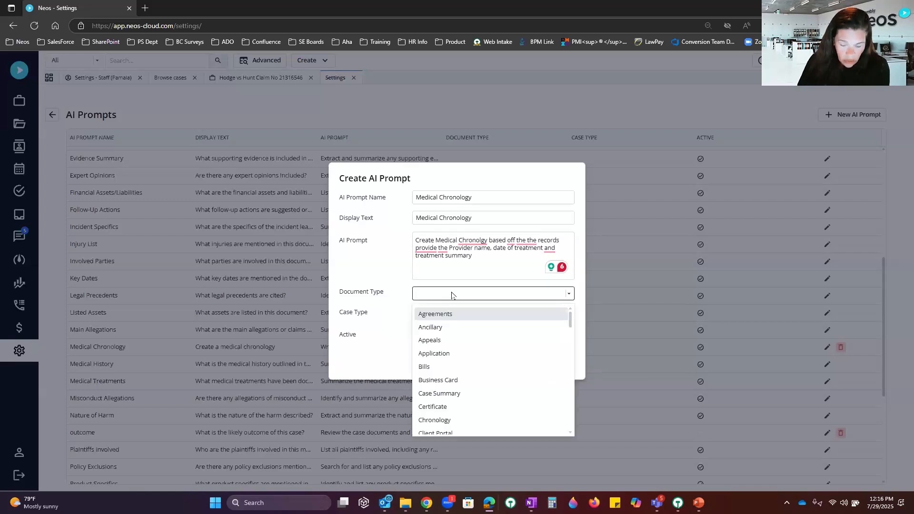
pyautogui.write('med')
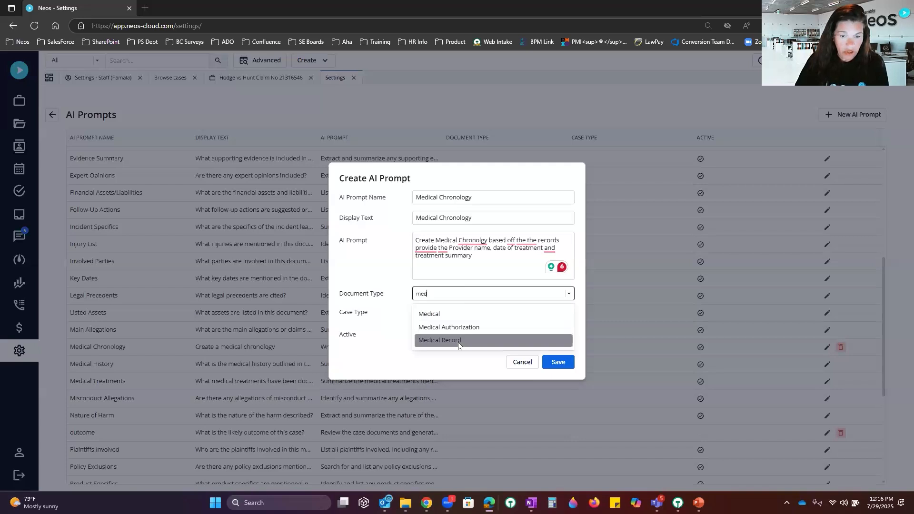
pyautogui.click(459, 342)
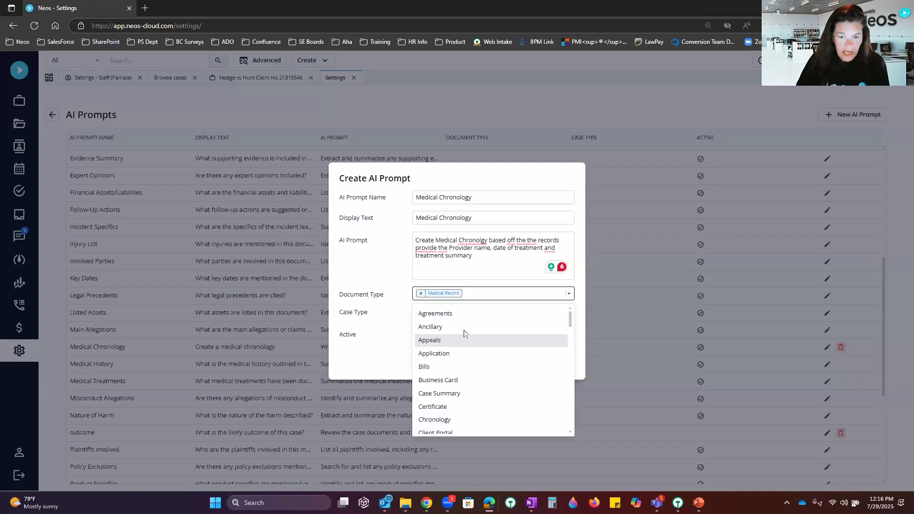
pyautogui.click(443, 315)
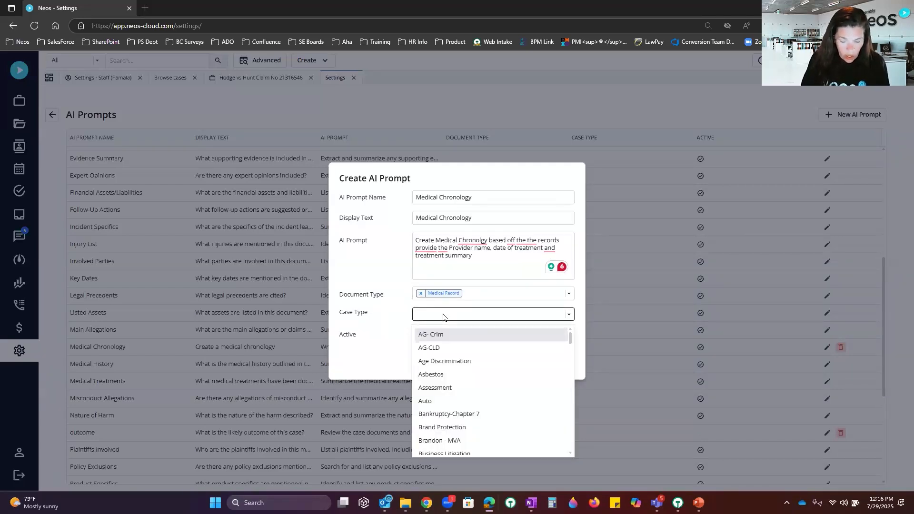
pyautogui.write('hodge')
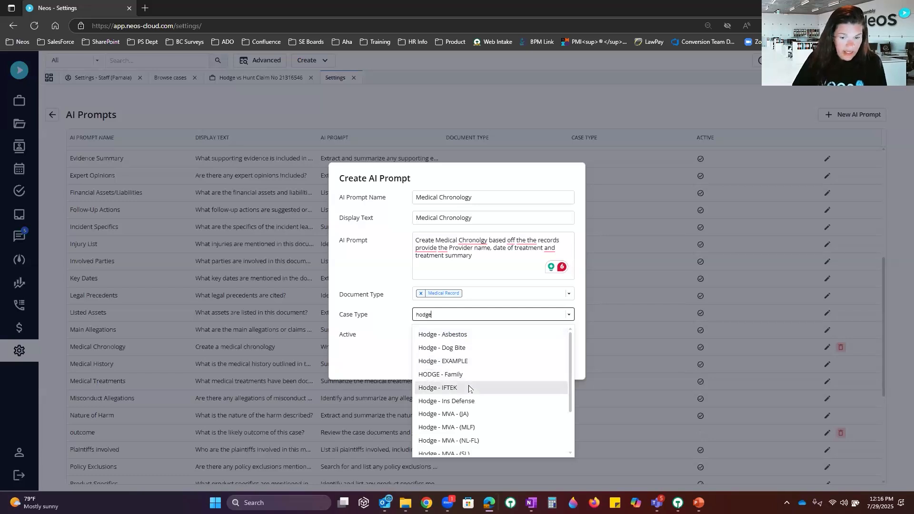
pyautogui.click(468, 388)
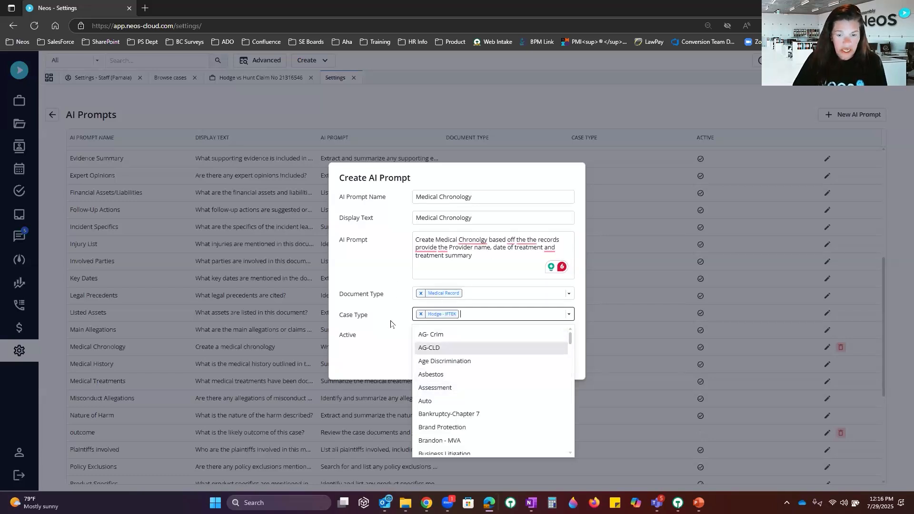
pyautogui.click(619, 343)
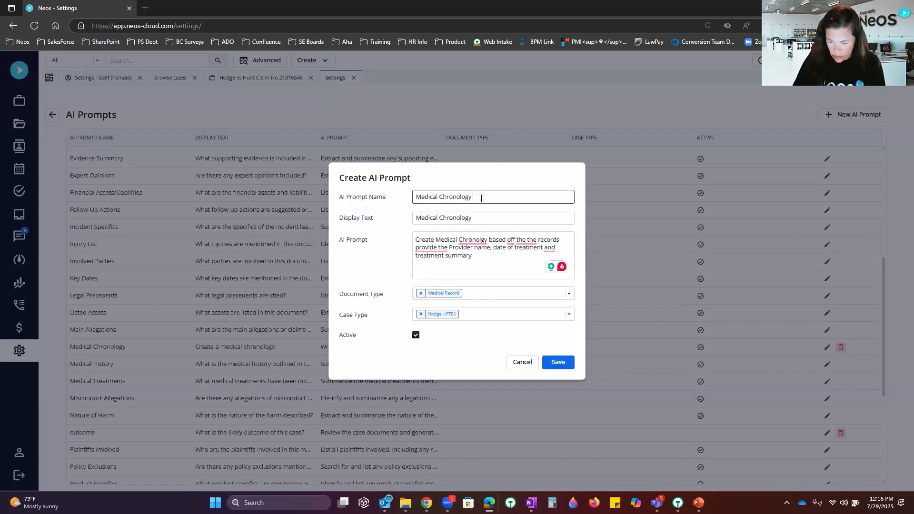
pyautogui.write('72')
pyautogui.write('29')
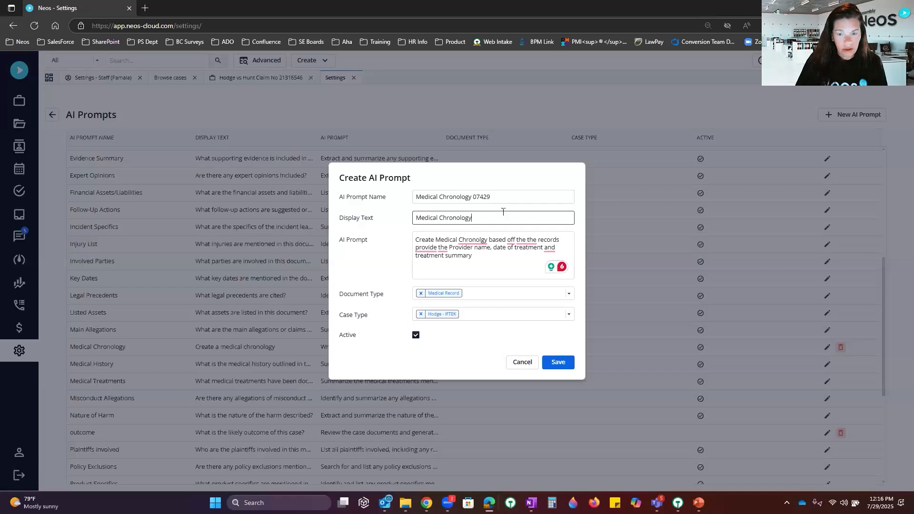
pyautogui.write('07429')
pyautogui.hotkey('shift', 'Tab')
pyautogui.click(557, 362)
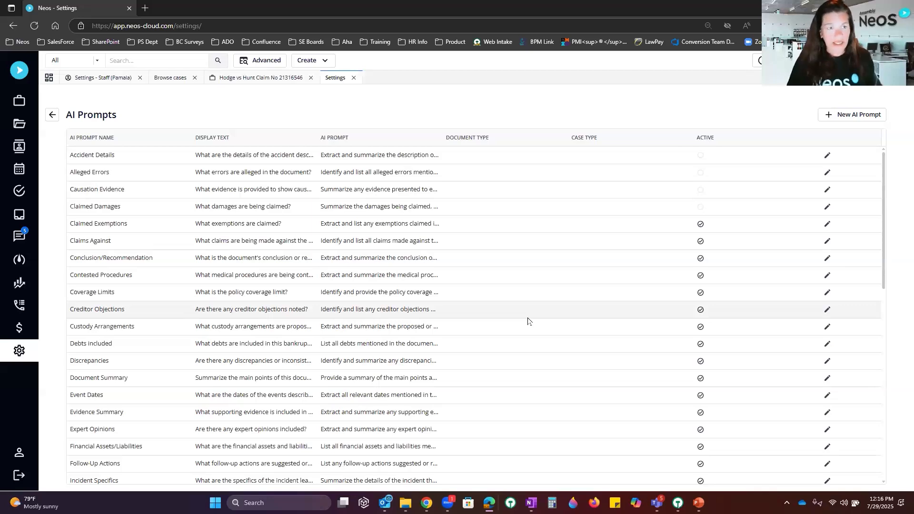
# Step: Switch to the Hodge vs Hunt Claim case's documents and open the NeosAI tools panel
pyautogui.click(264, 79)
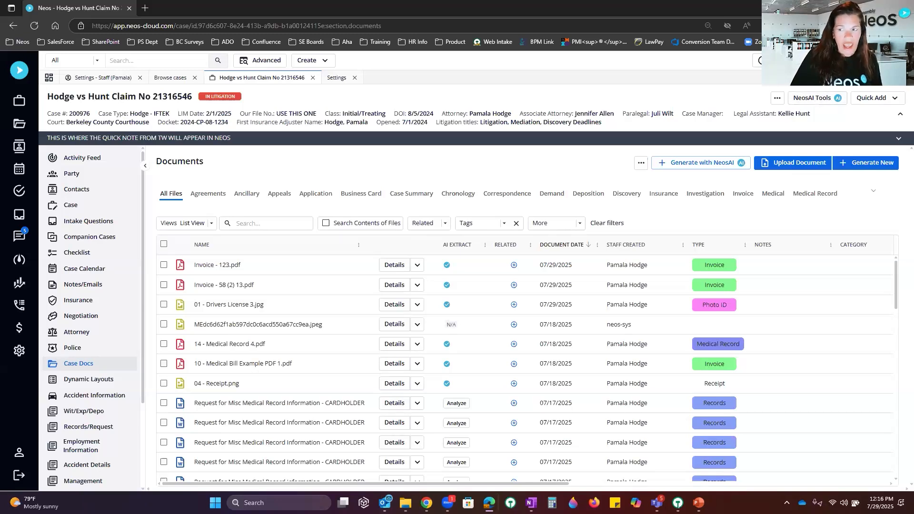
pyautogui.click(814, 98)
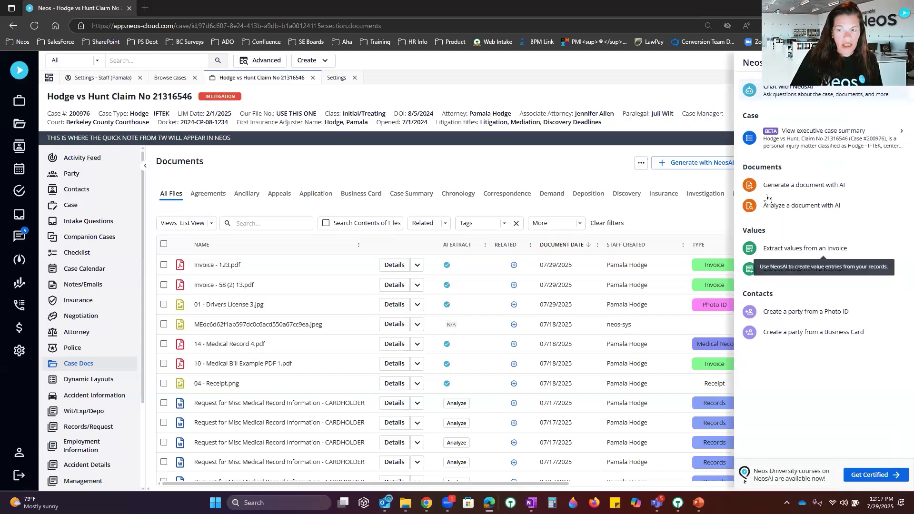
# Step: Close the NeosAI Tools list, open Chat with NeosAI, and browse then dismiss the suggested prompts
pyautogui.click(669, 68)
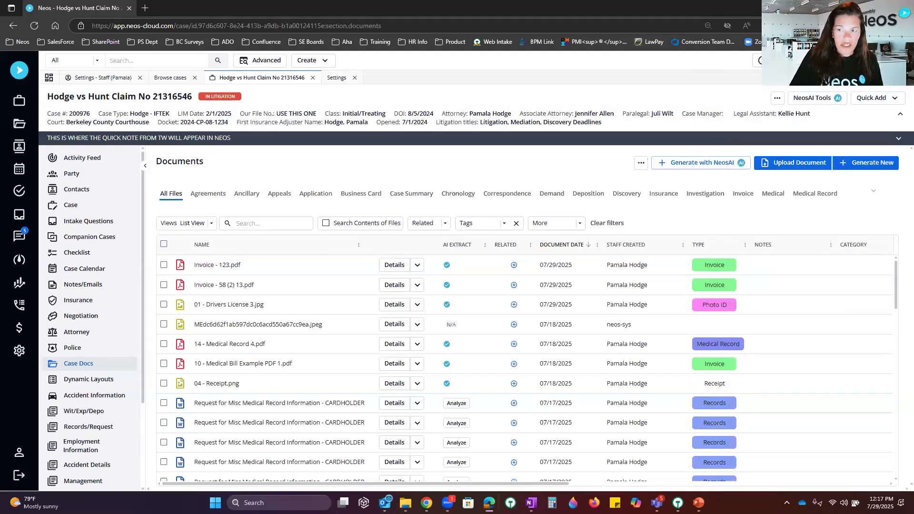
pyautogui.click(824, 60)
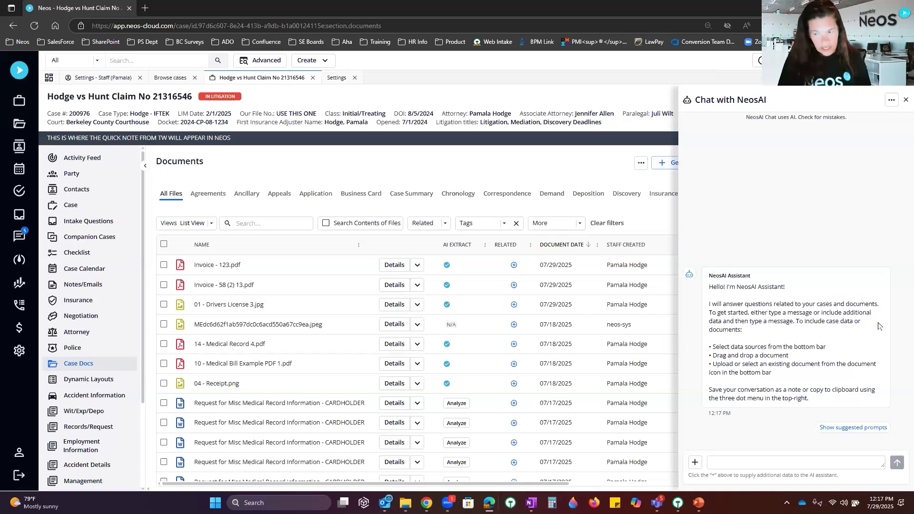
pyautogui.click(849, 431)
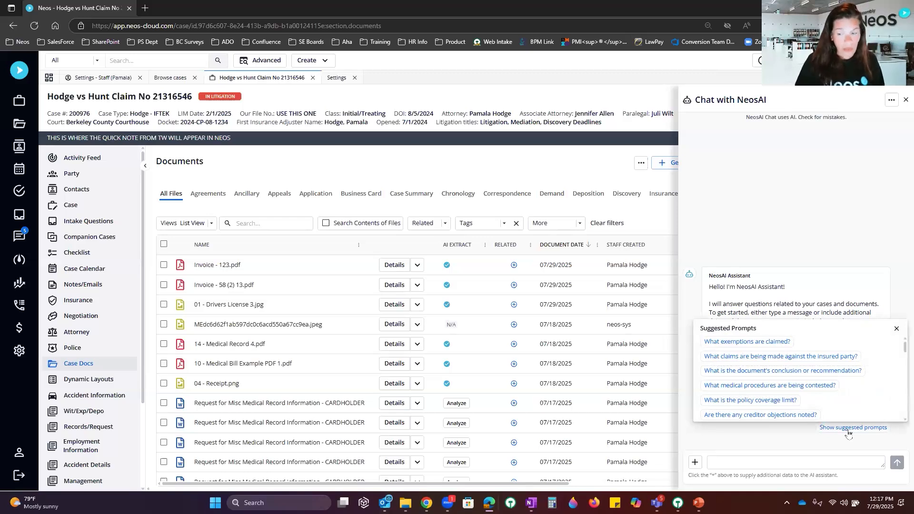
pyautogui.scroll(-10, 845, 355)
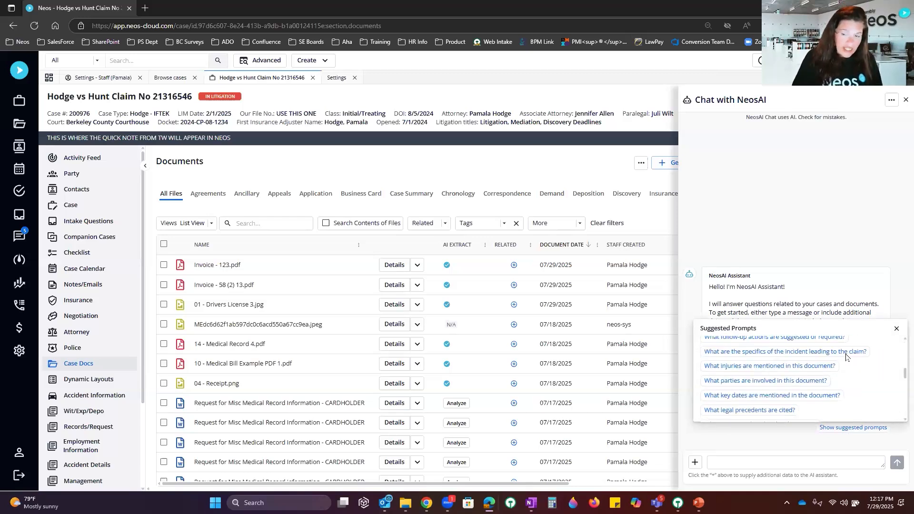
pyautogui.scroll(5, 846, 356)
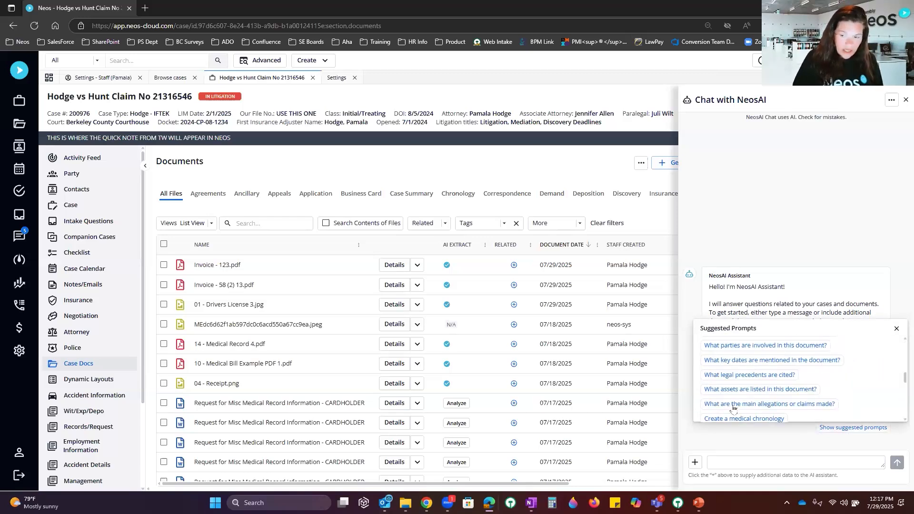
pyautogui.click(850, 211)
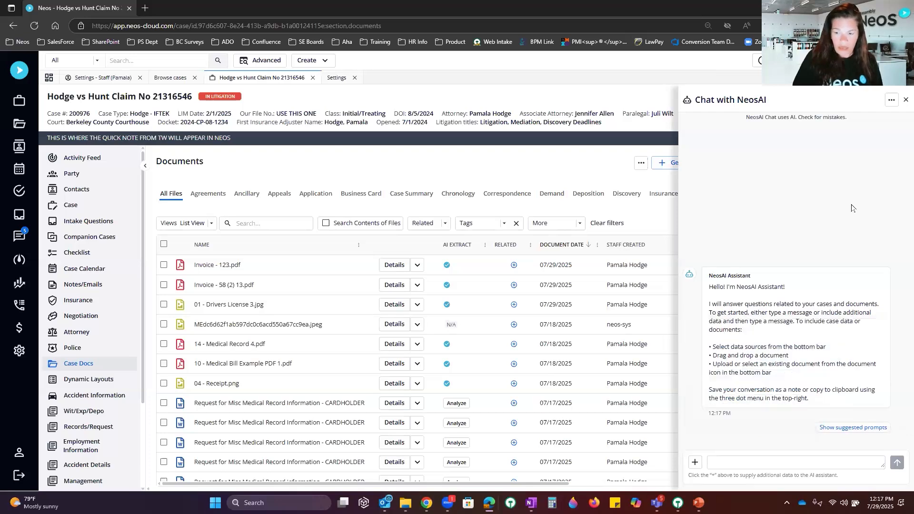
# Step: Attach 14 - Medical Record 4, Medical Record Request and 10 - Medical Bill Example to the chat
pyautogui.click(695, 463)
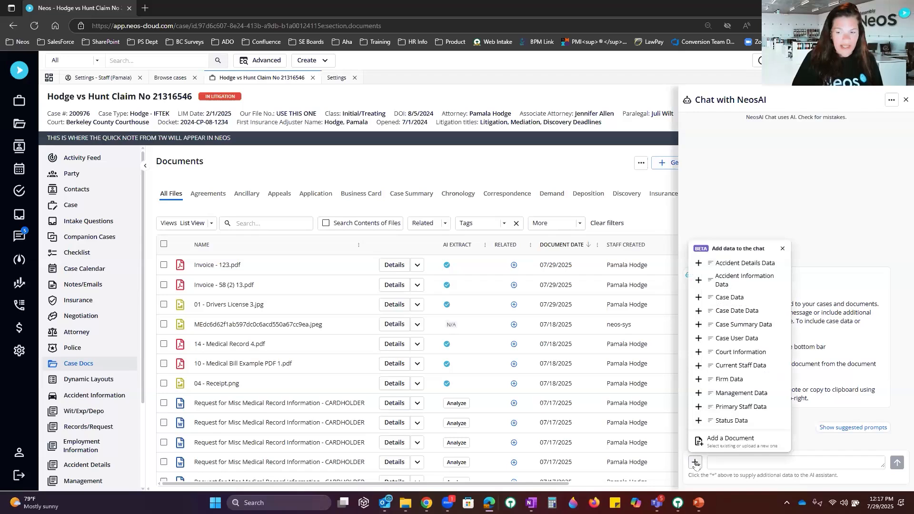
pyautogui.click(737, 440)
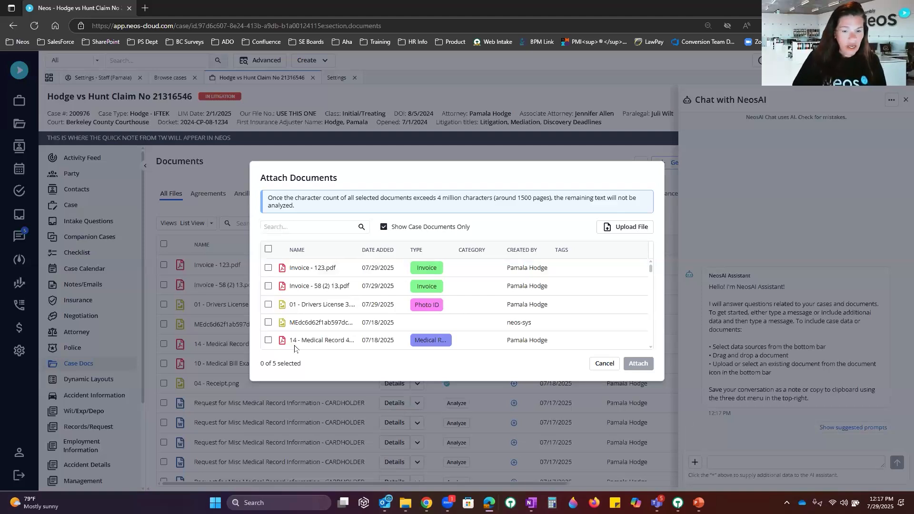
pyautogui.click(268, 340)
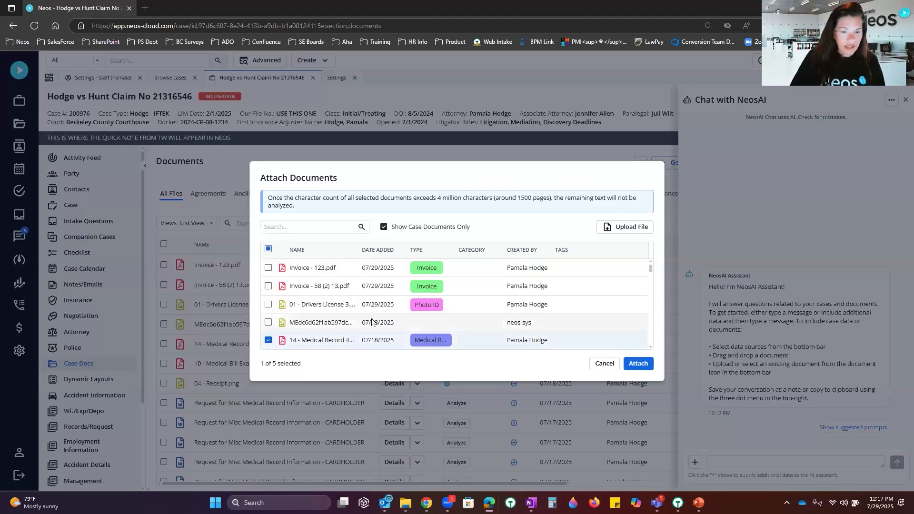
pyautogui.scroll(-3, 370, 320)
pyautogui.scroll(-3, 336, 290)
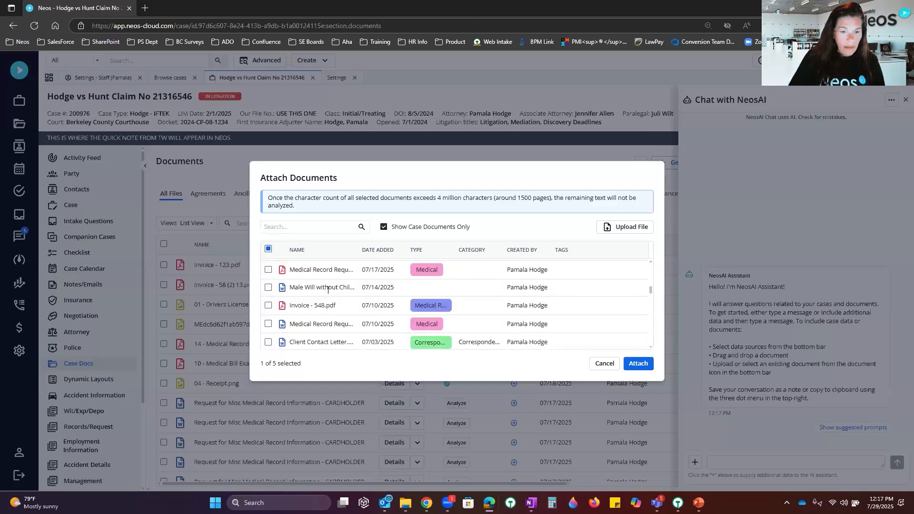
pyautogui.click(268, 305)
pyautogui.scroll(-3, 333, 302)
pyautogui.click(268, 290)
pyautogui.scroll(-3, 370, 296)
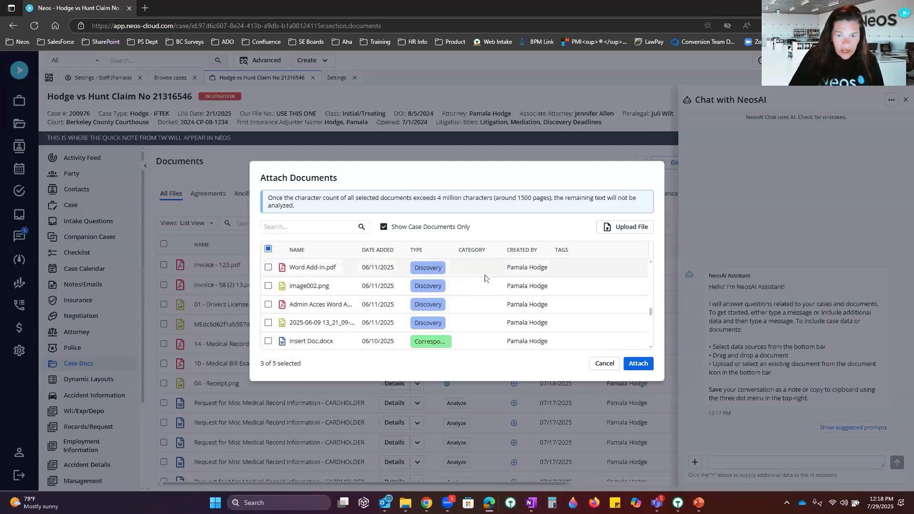
pyautogui.scroll(-3, 488, 282)
pyautogui.scroll(-3, 485, 278)
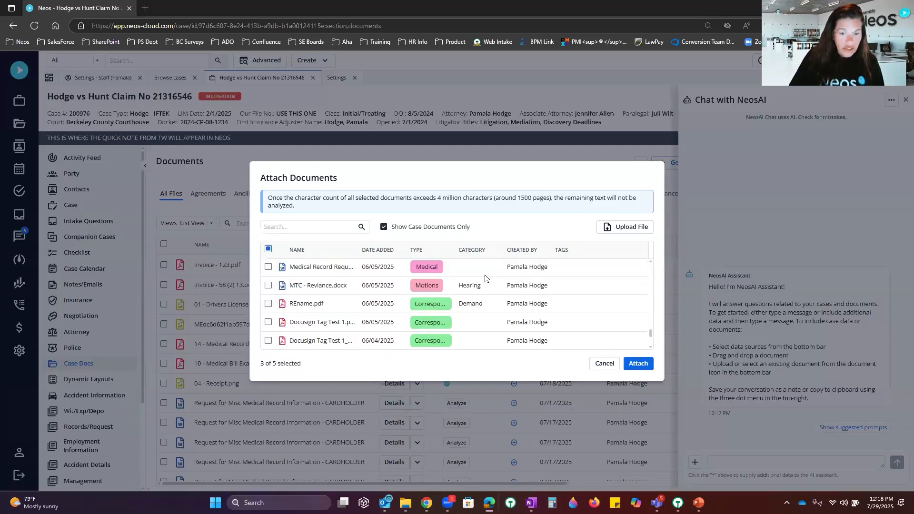
pyautogui.click(639, 364)
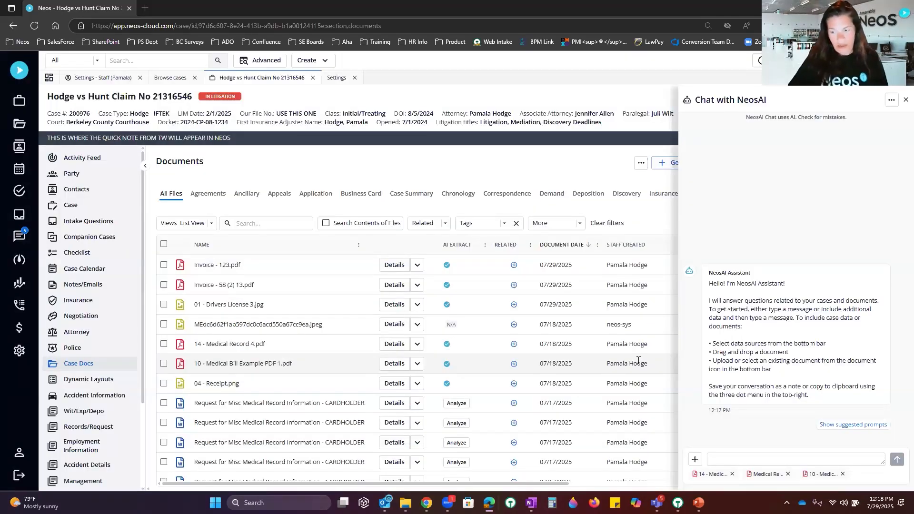
# Step: Choose the 'Create a medical chronology' suggested prompt for the attached documents
pyautogui.click(851, 425)
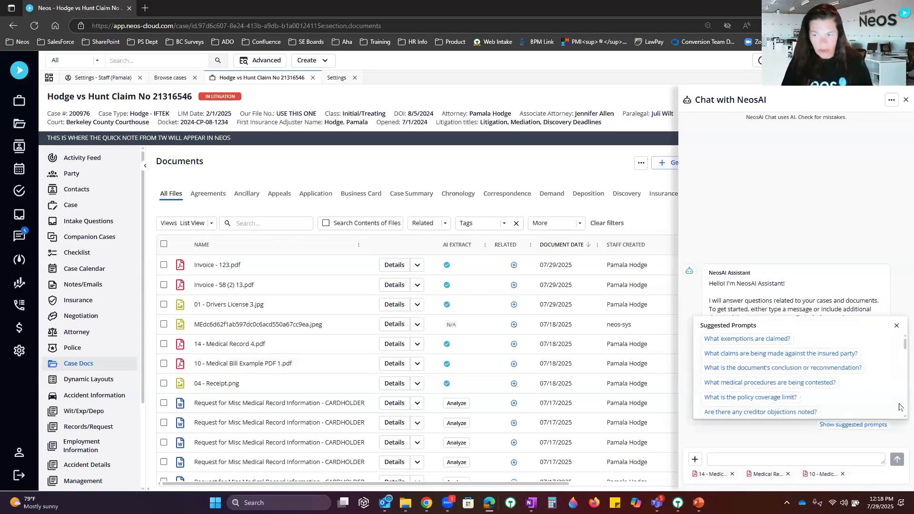
pyautogui.scroll(-5, 899, 418)
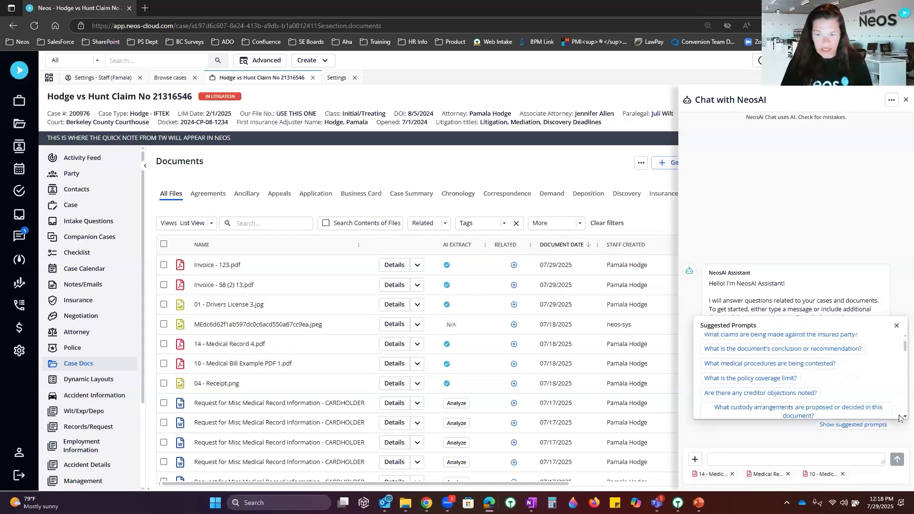
pyautogui.scroll(-5, 899, 417)
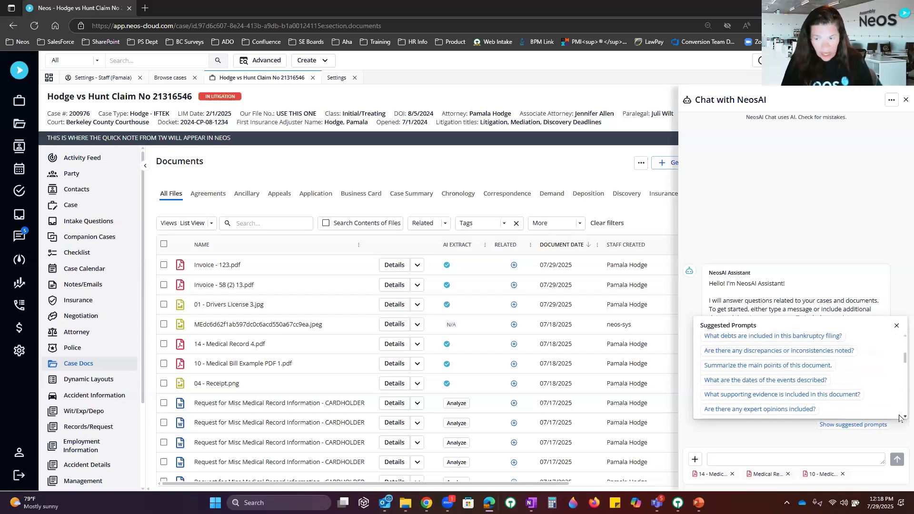
pyautogui.scroll(-5, 739, 392)
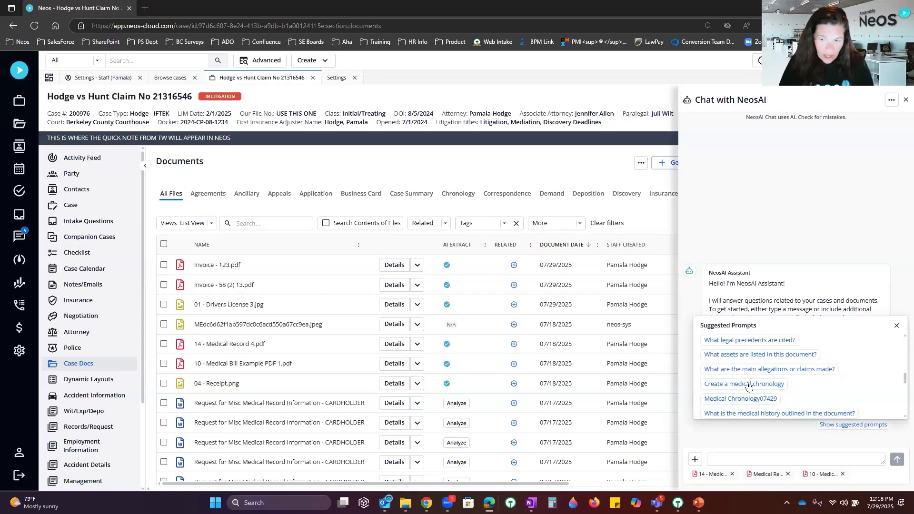
pyautogui.click(753, 383)
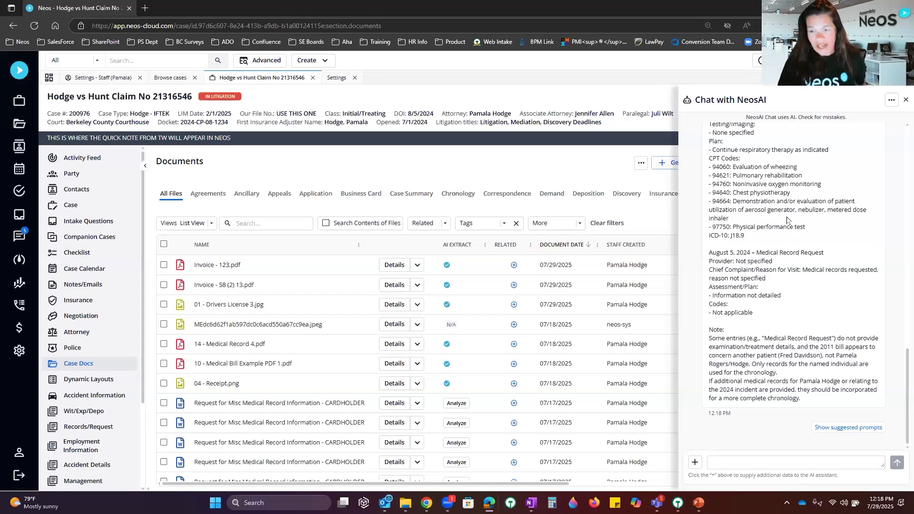
pyautogui.scroll(15, 786, 220)
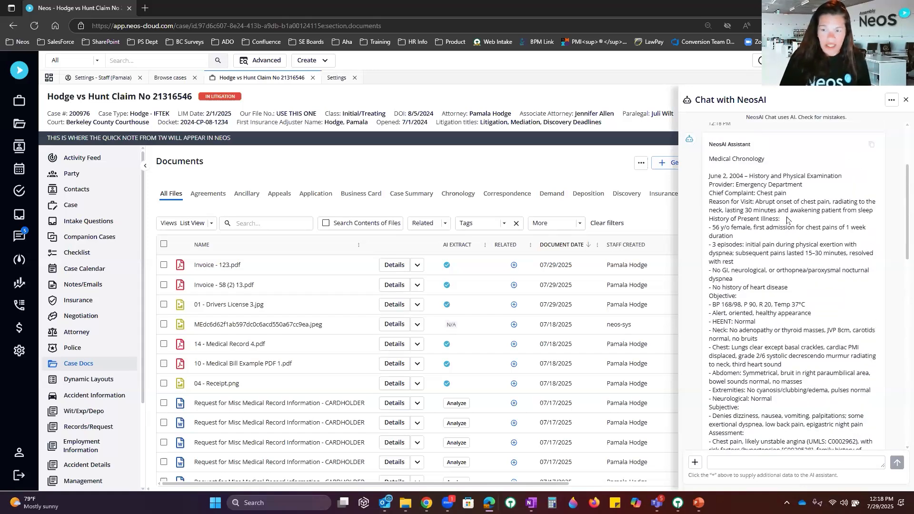
pyautogui.scroll(-15, 845, 181)
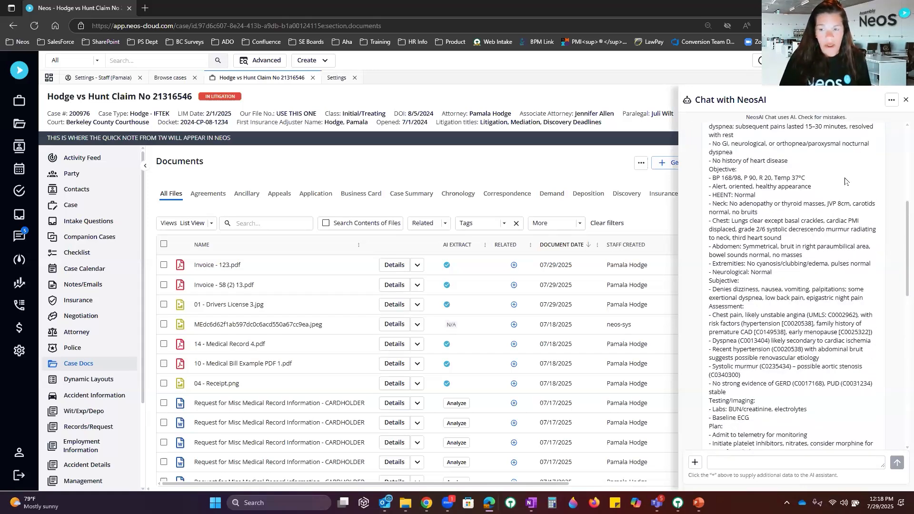
pyautogui.scroll(20, 845, 181)
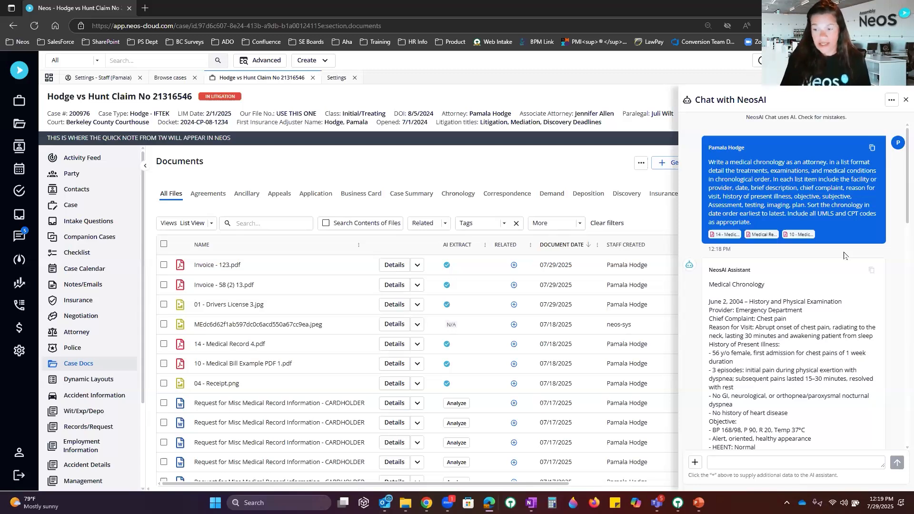
# Step: Copy the chat to notes with subject 'Medical Chronology', start a new chat, and close the panel
pyautogui.click(891, 103)
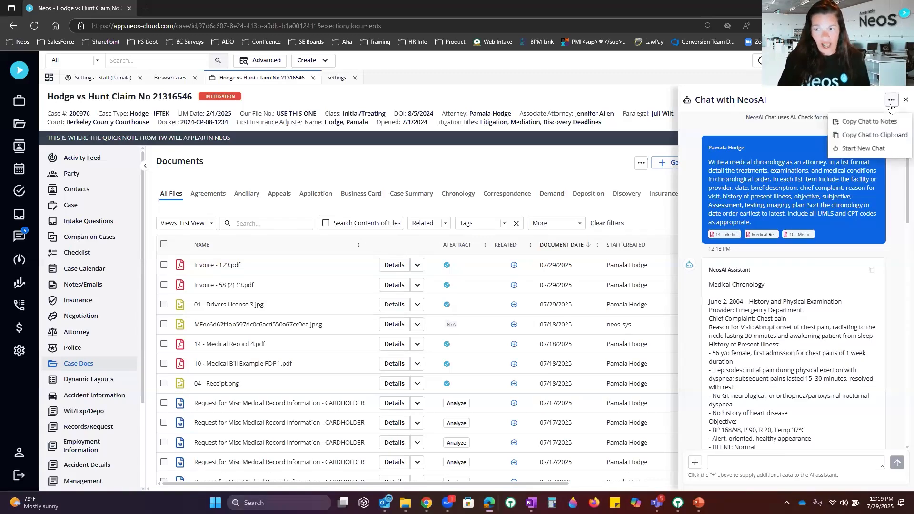
pyautogui.click(869, 122)
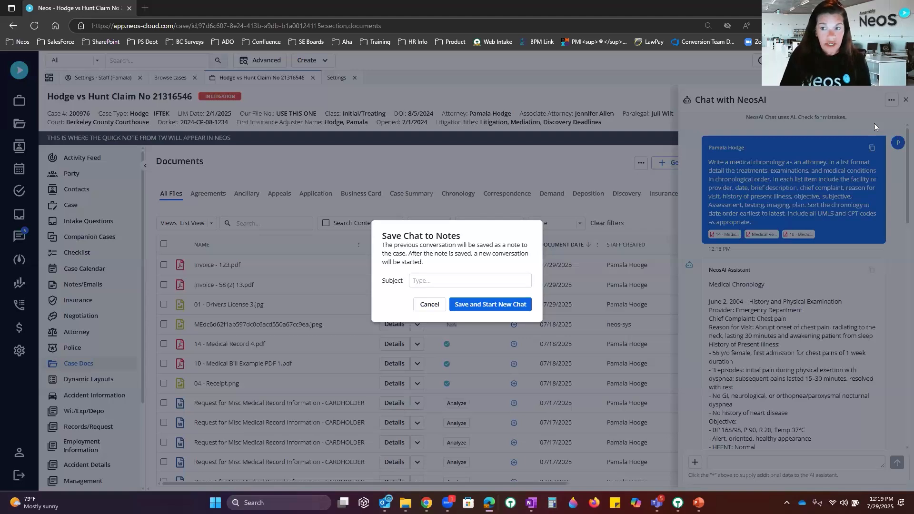
pyautogui.click(460, 281)
pyautogui.write('Medical Chronology')
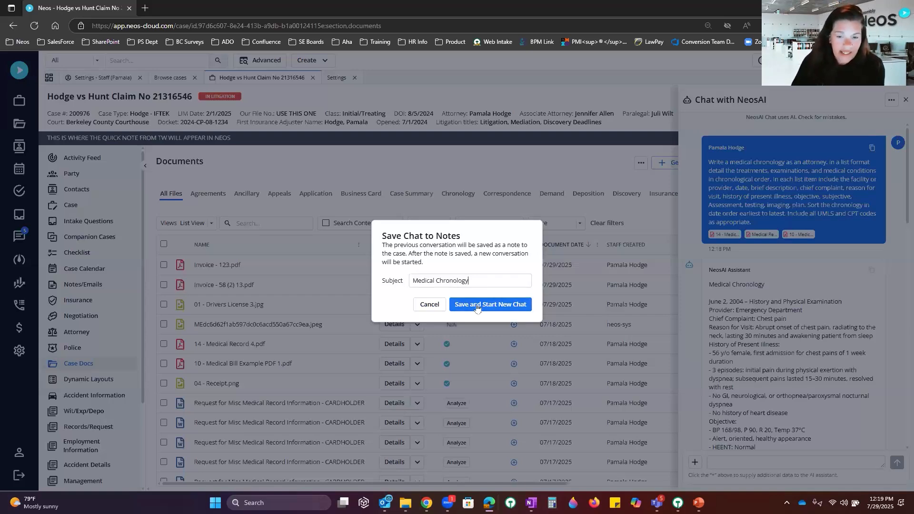
pyautogui.click(477, 307)
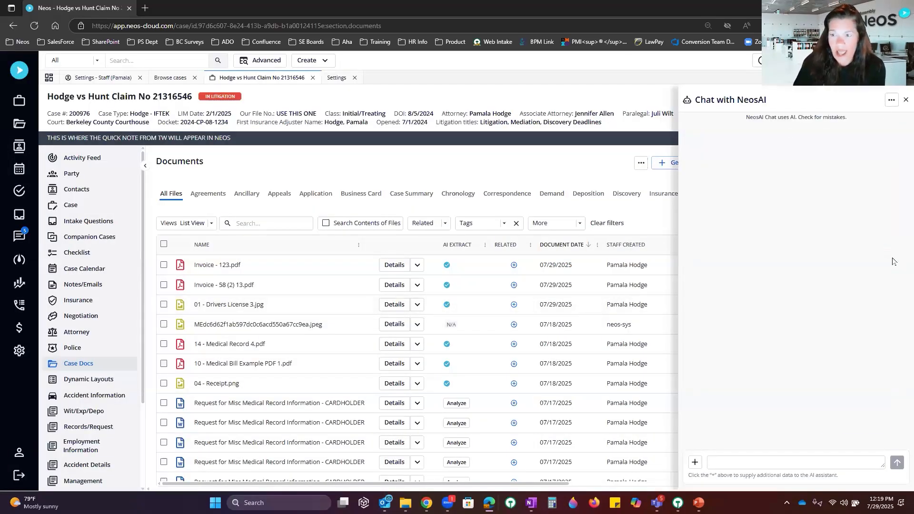
pyautogui.click(904, 101)
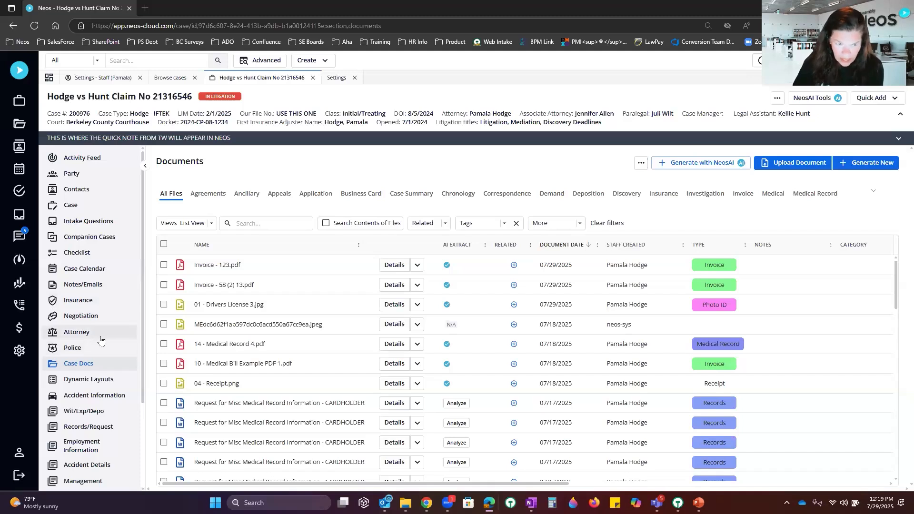
# Step: Expand and open the AI Conversation note under Notes/Emails to view the Medical Chronology
pyautogui.click(107, 288)
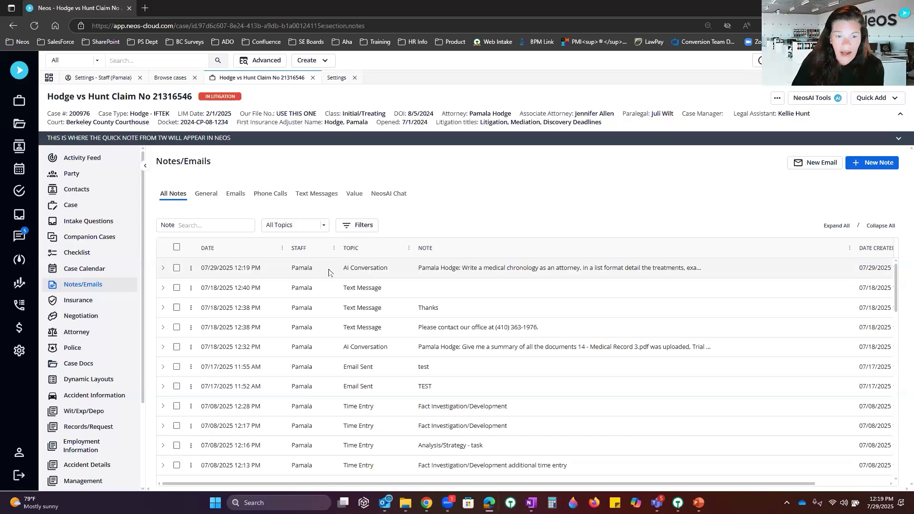
pyautogui.click(163, 268)
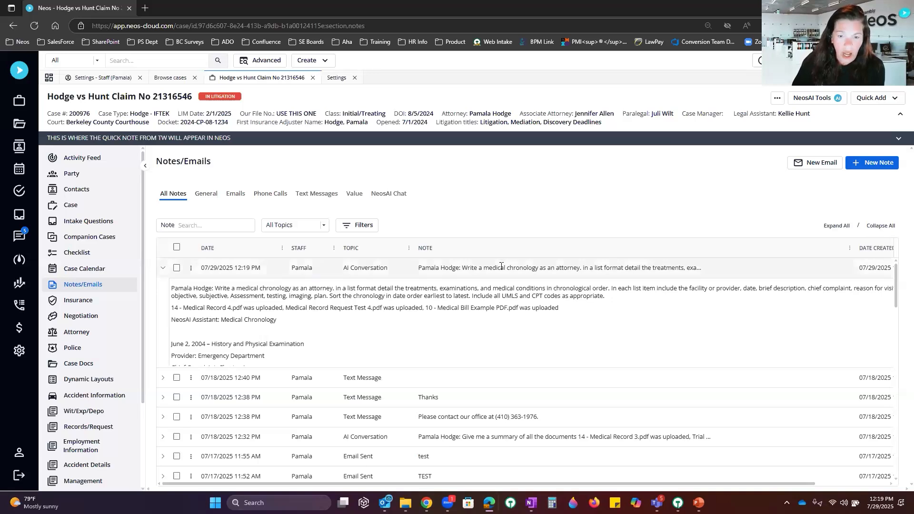
pyautogui.doubleClick(495, 296)
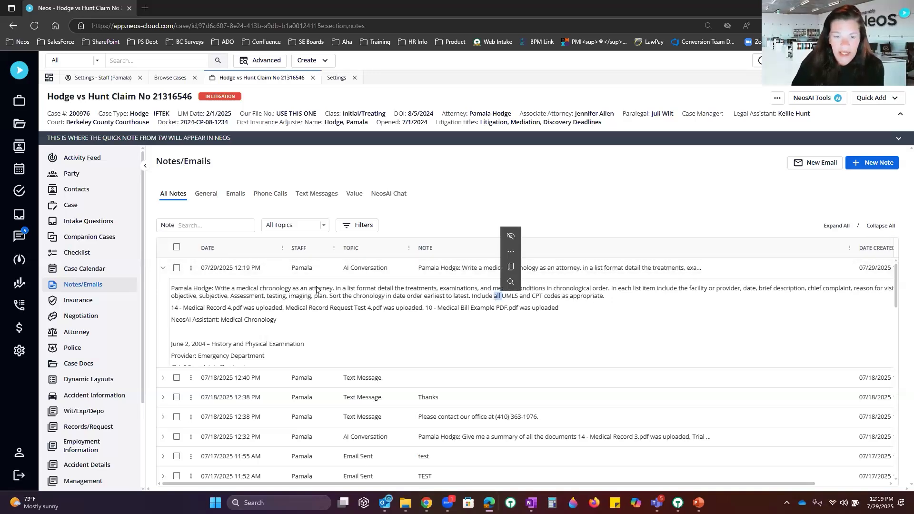
pyautogui.click(176, 268)
pyautogui.click(264, 291)
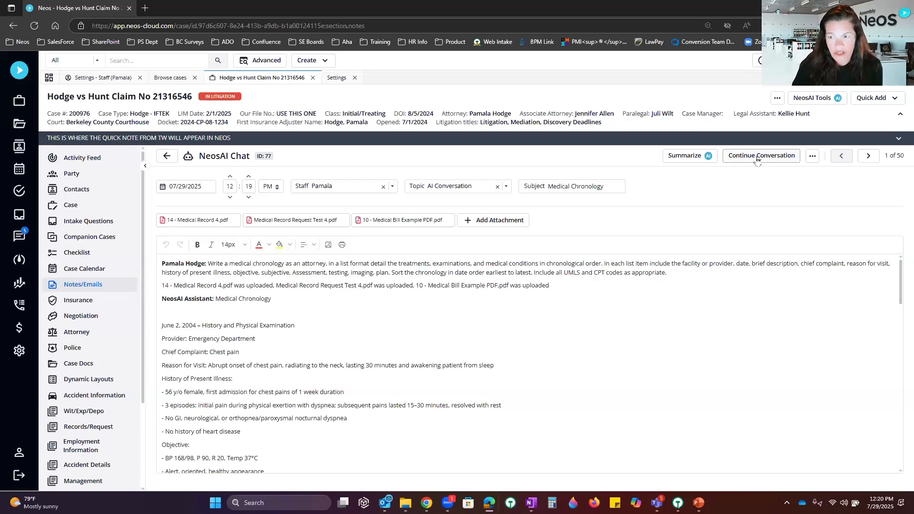
# Step: Cancel the Continue Conversation prompt and return to the Case Docs list
pyautogui.click(756, 157)
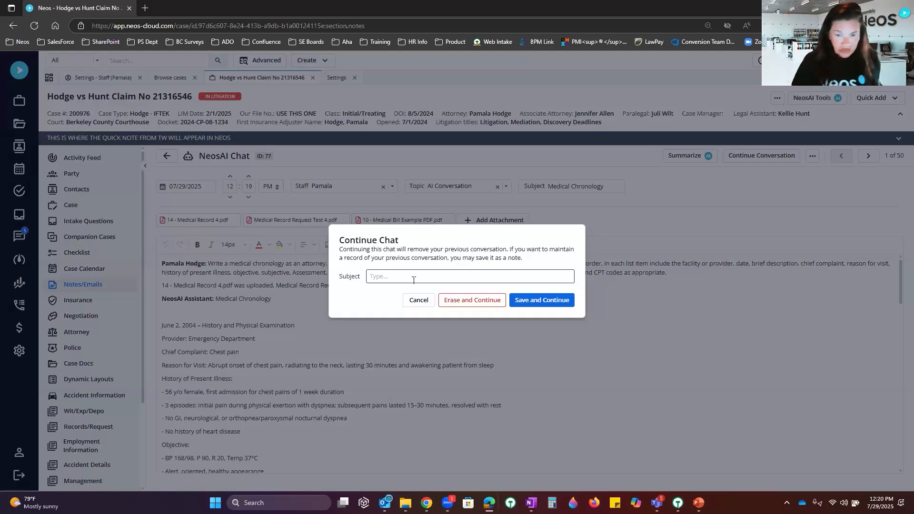
pyautogui.click(419, 300)
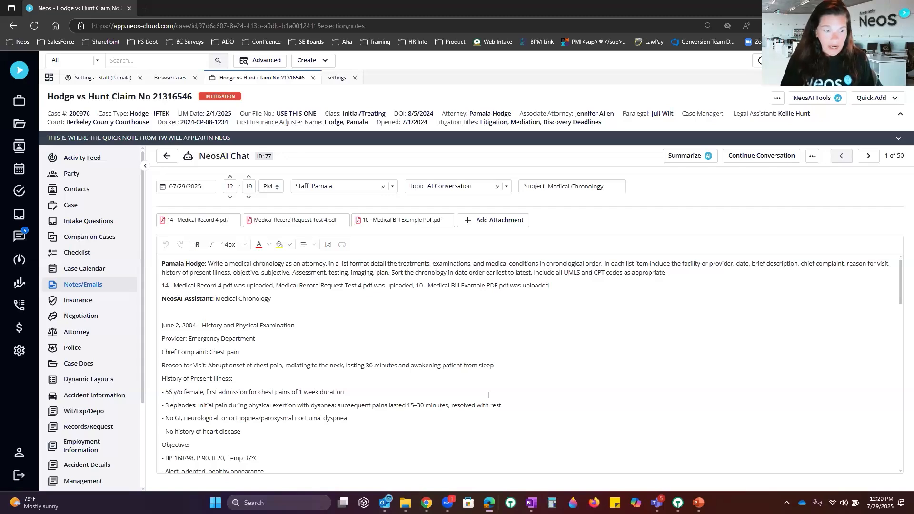
pyautogui.click(94, 368)
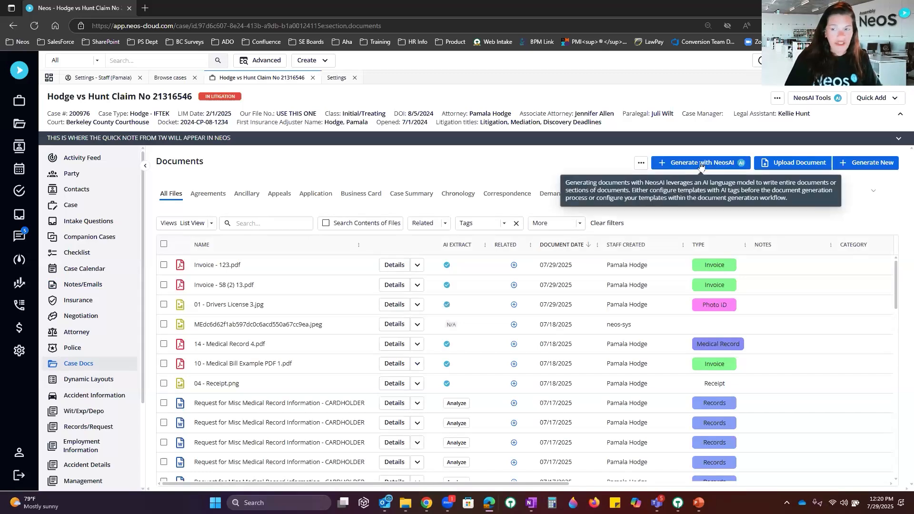
# Step: Generate with NeosAI using the 1 AI Demand Template and move to Fill in templates
pyautogui.click(682, 164)
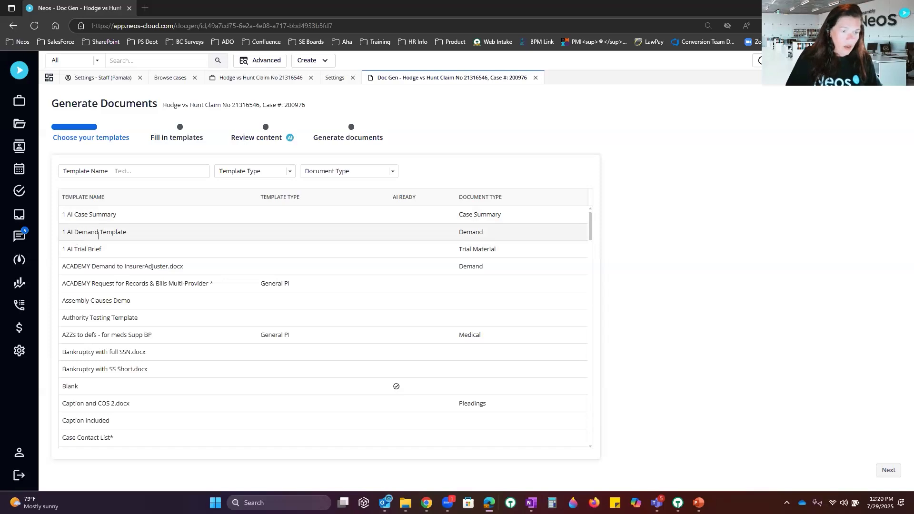
pyautogui.click(73, 232)
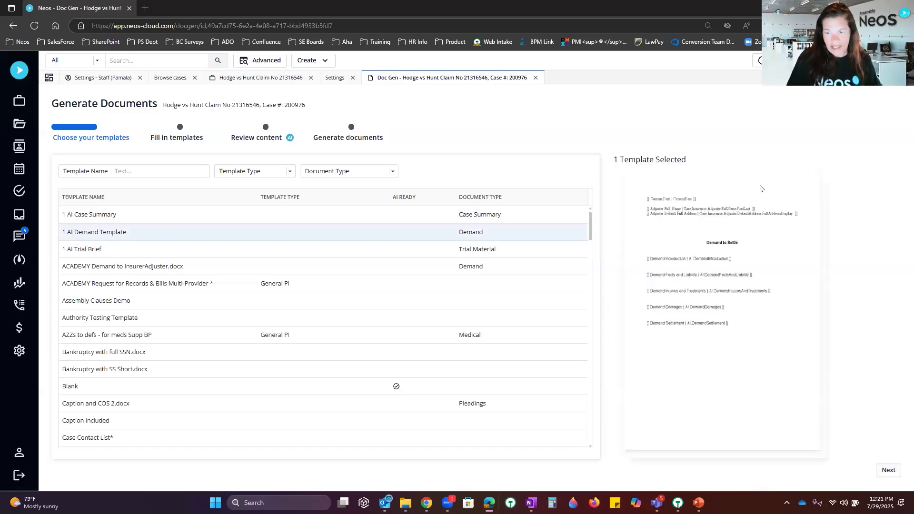
pyautogui.click(889, 470)
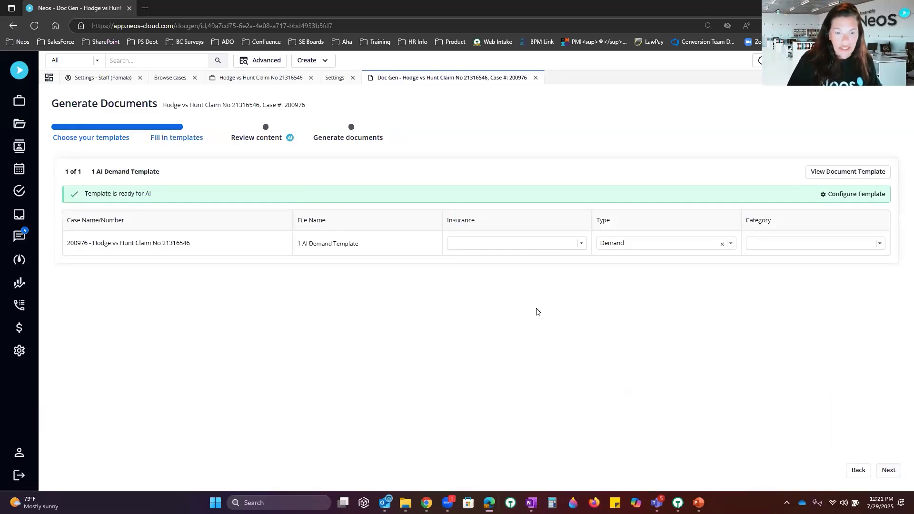
# Step: Set the insurance to UIM, State Farm Mutual and advance to Review content
pyautogui.click(525, 242)
pyautogui.click(514, 277)
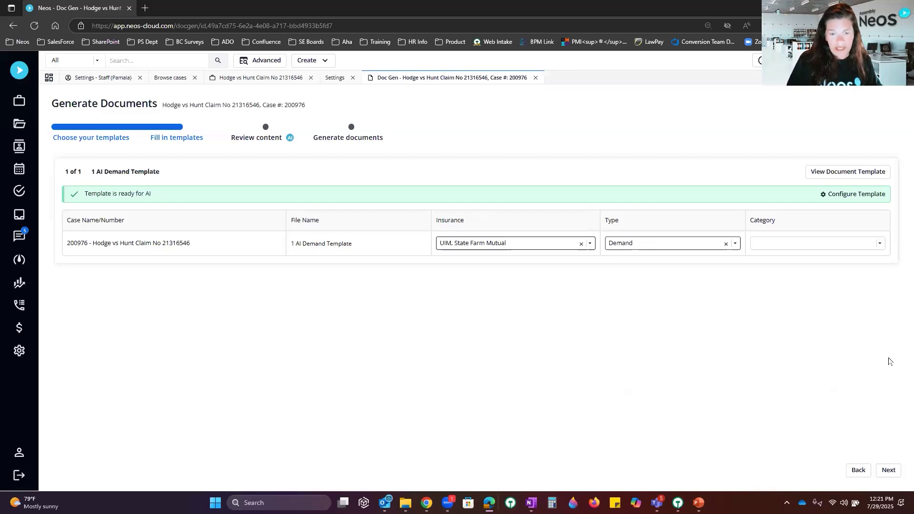
pyautogui.click(887, 469)
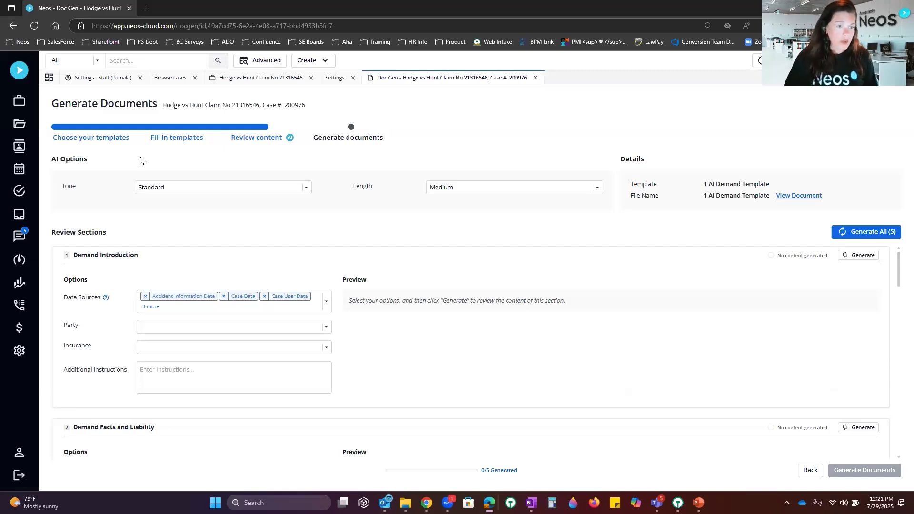
# Step: Change the AI tone to Demanding and keep the length at Medium
pyautogui.click(200, 188)
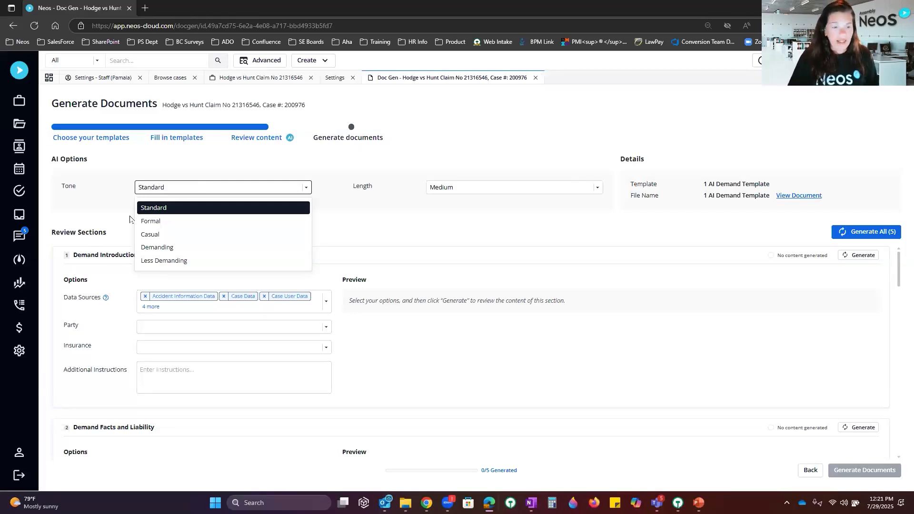
pyautogui.click(170, 248)
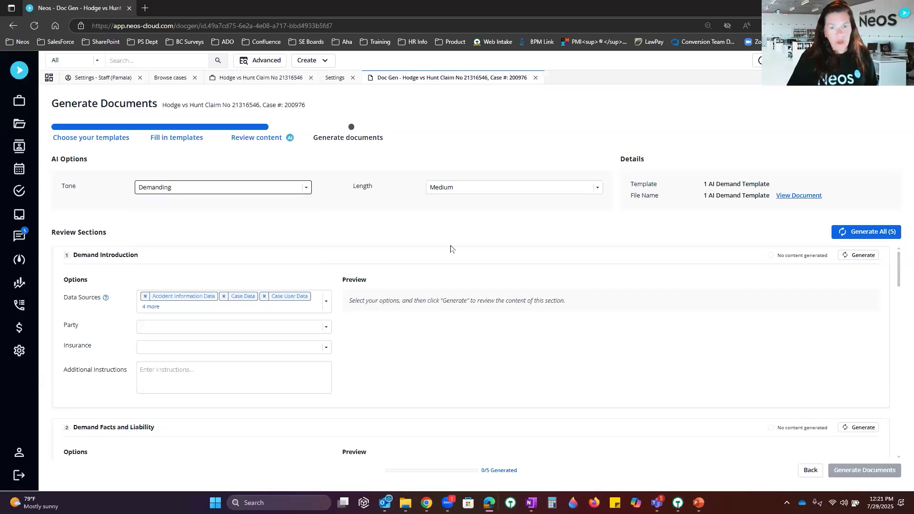
pyautogui.click(598, 190)
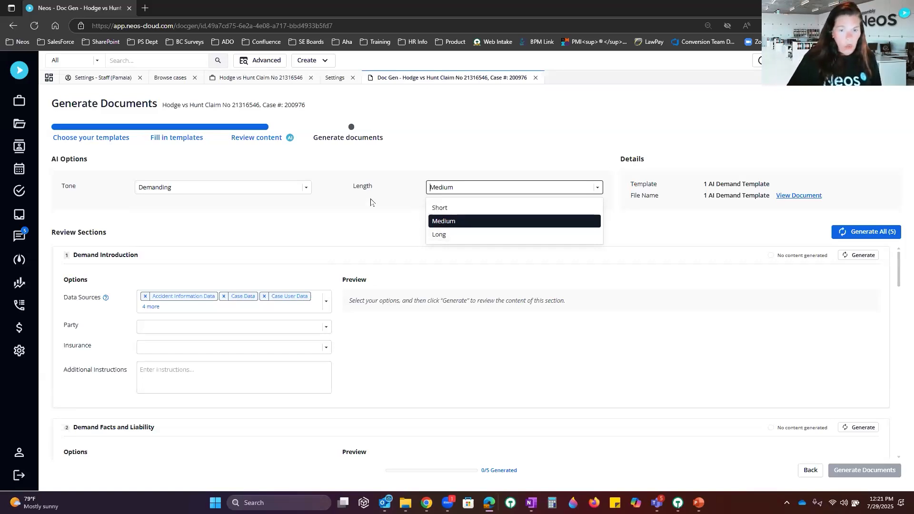
pyautogui.click(609, 197)
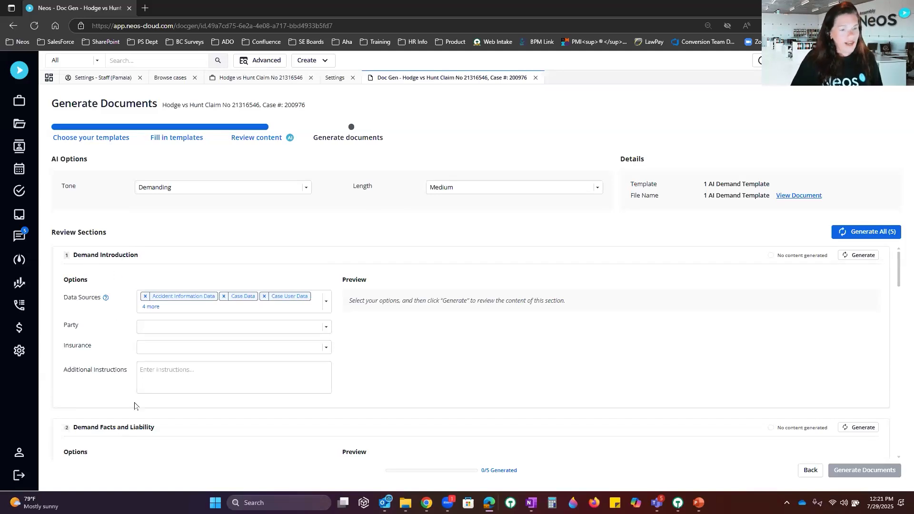
# Step: Scroll through the five review sections, then expand Demand Introduction's Data Sources list
pyautogui.scroll(-3, 183, 263)
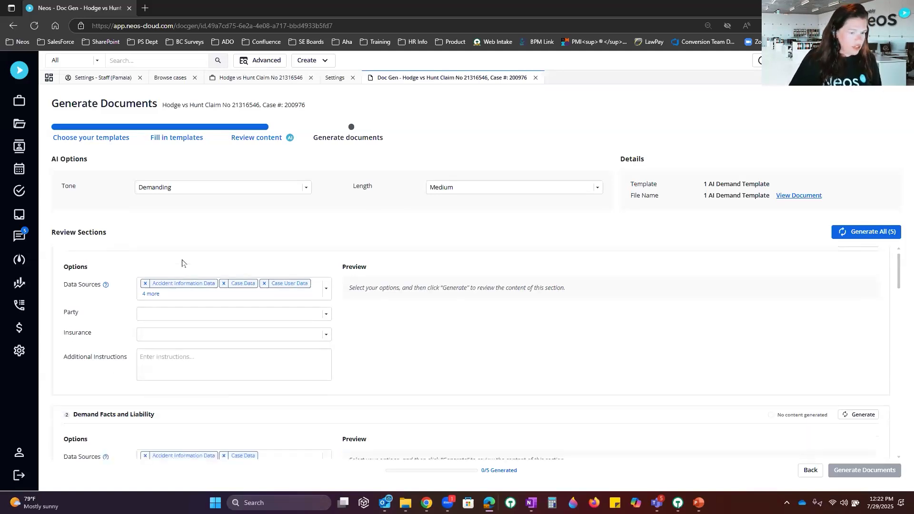
pyautogui.scroll(-5, 210, 311)
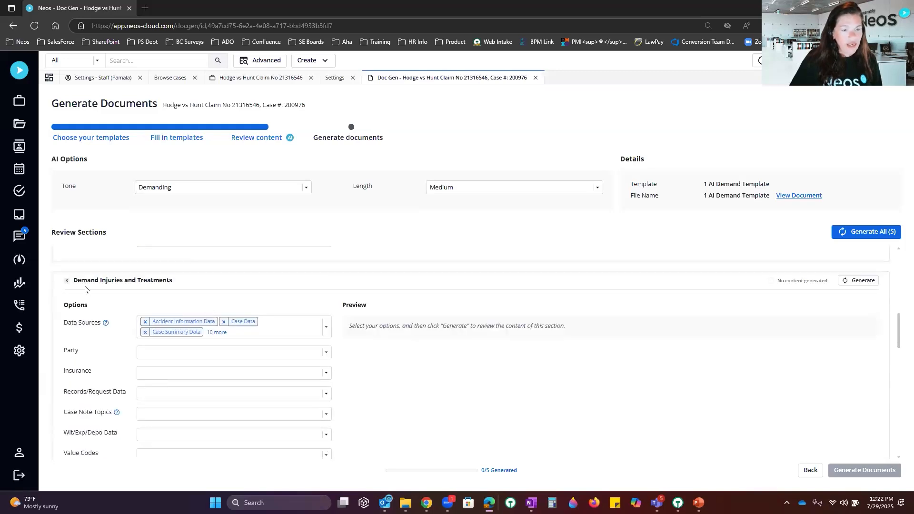
pyautogui.scroll(-6, 225, 296)
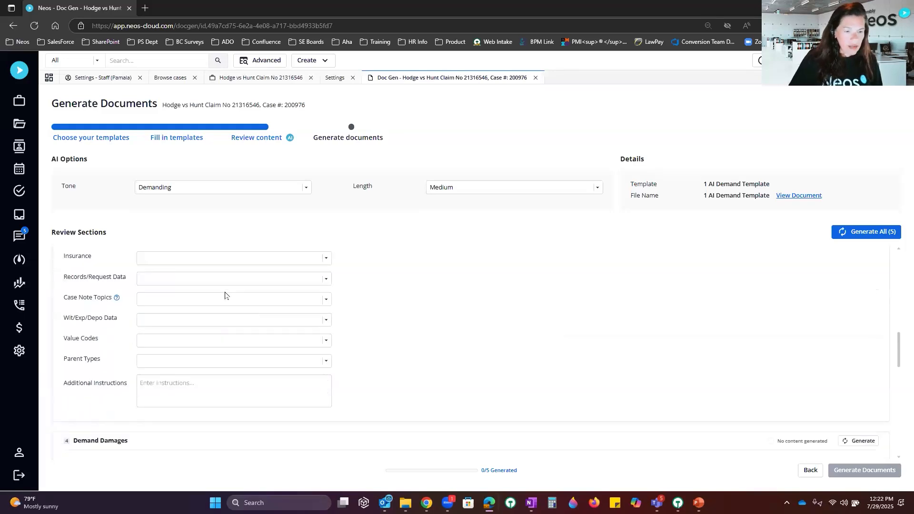
pyautogui.scroll(-5, 155, 333)
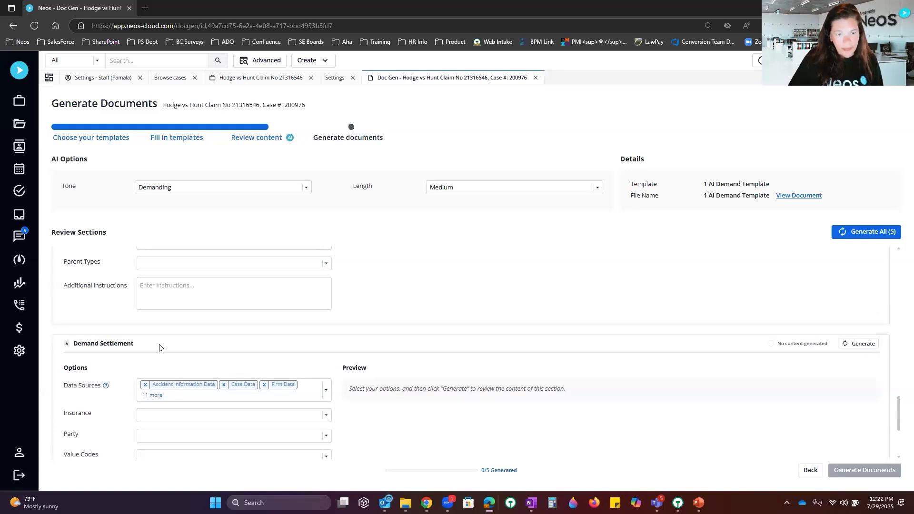
pyautogui.scroll(15, 159, 347)
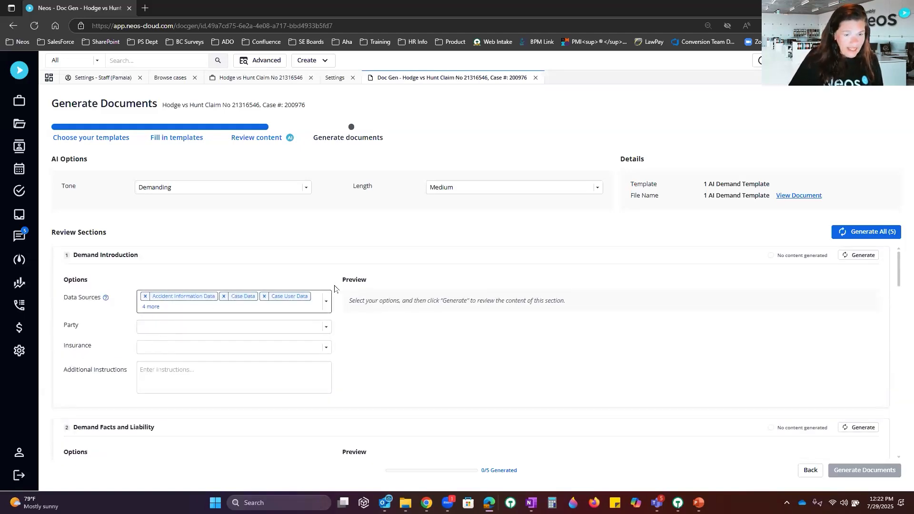
pyautogui.click(326, 302)
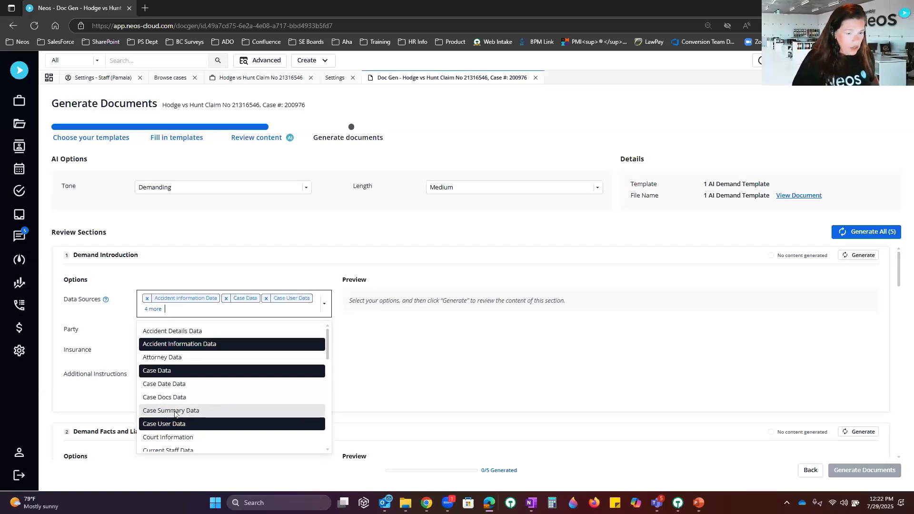
# Step: Add Case Summary, Medical Condition and Medication Data as Demand Introduction data sources
pyautogui.click(240, 410)
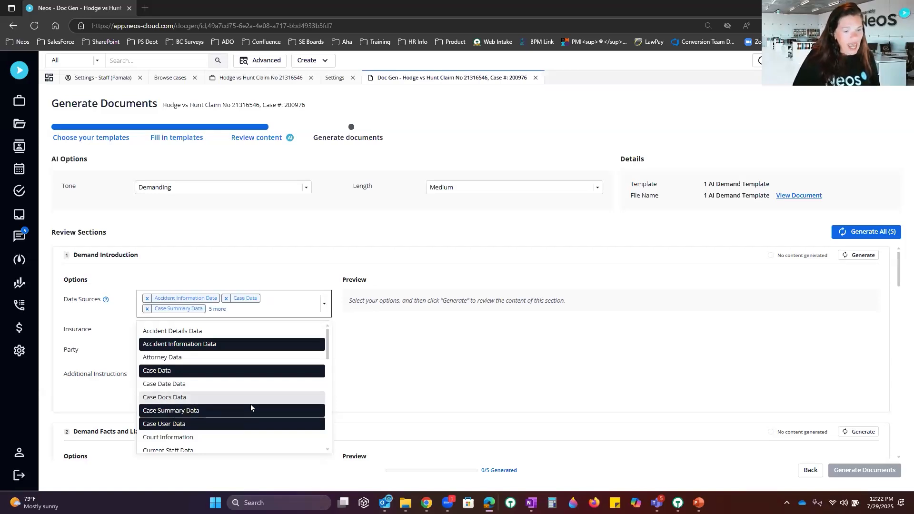
pyautogui.scroll(-5, 250, 404)
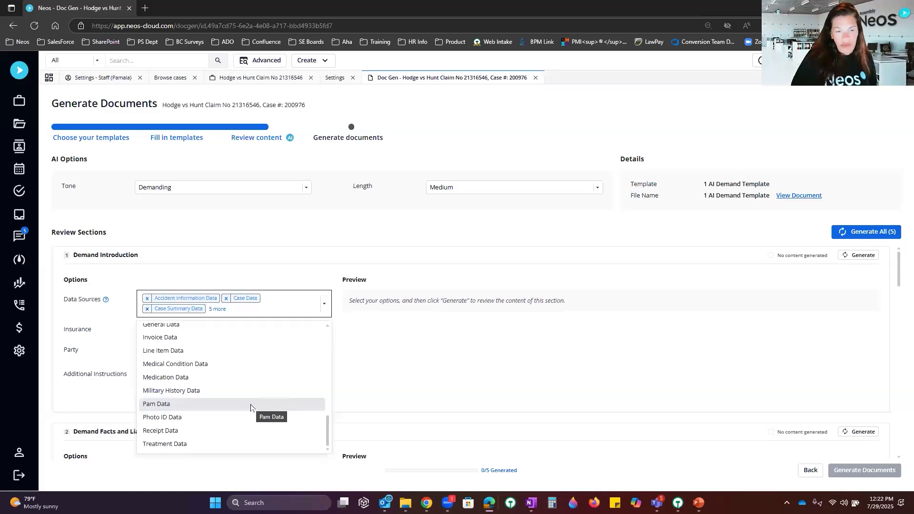
pyautogui.click(205, 366)
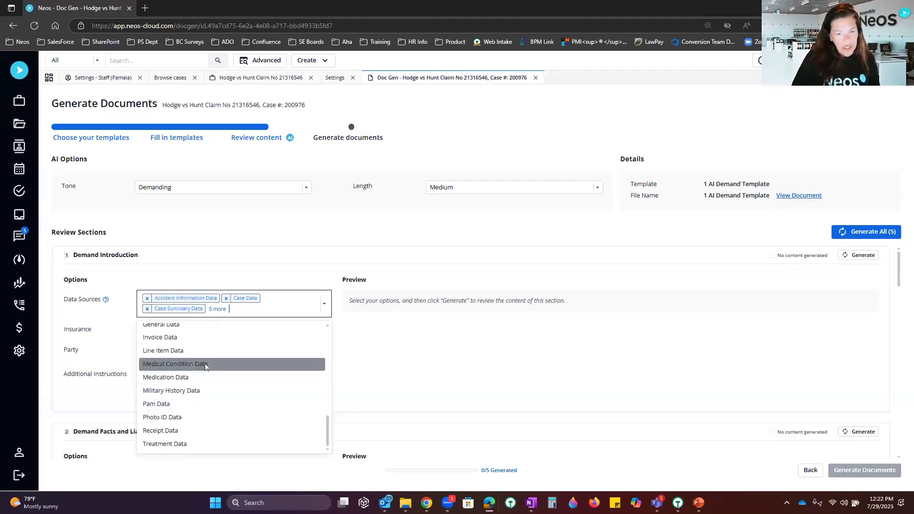
pyautogui.click(192, 380)
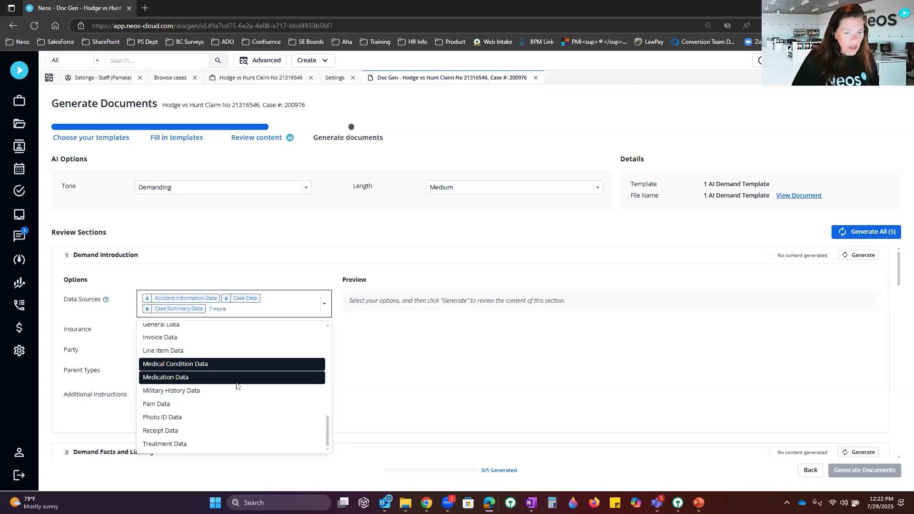
pyautogui.click(375, 273)
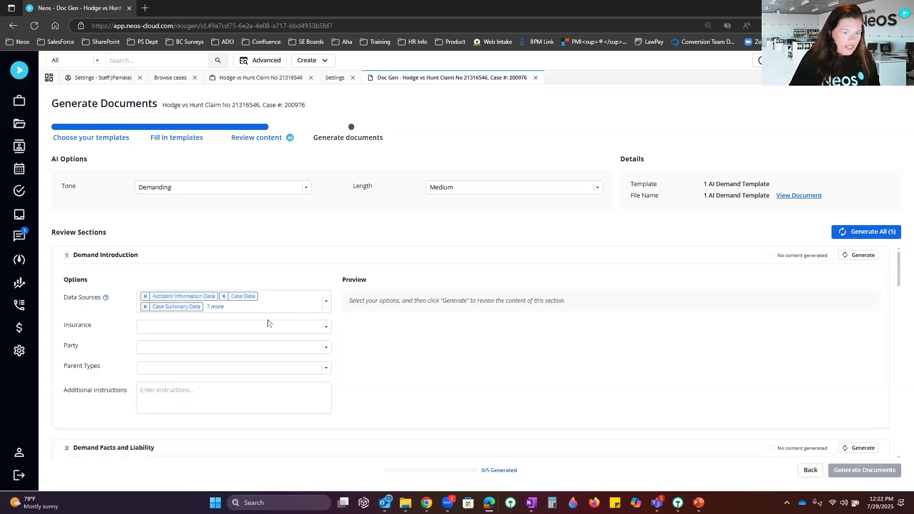
# Step: Set the insurer to USAA Auto Insurance and the party to the plaintiff
pyautogui.click(283, 328)
pyautogui.click(263, 350)
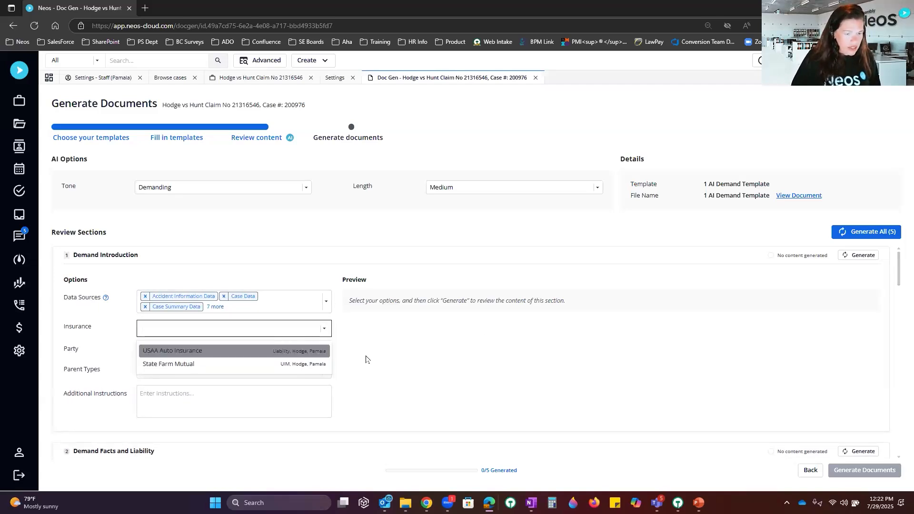
pyautogui.click(281, 349)
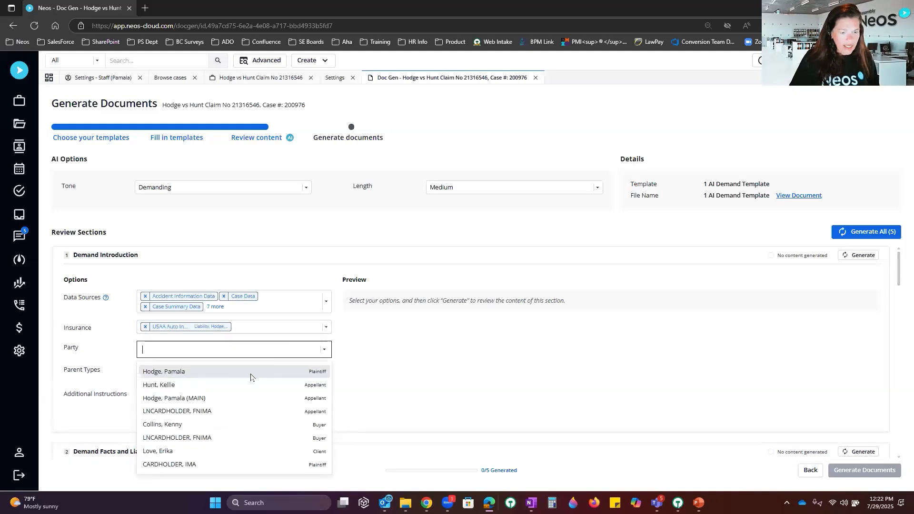
pyautogui.click(464, 374)
# Step: Add Case, Dynamic Layout and Party as the section's parent types
pyautogui.click(327, 371)
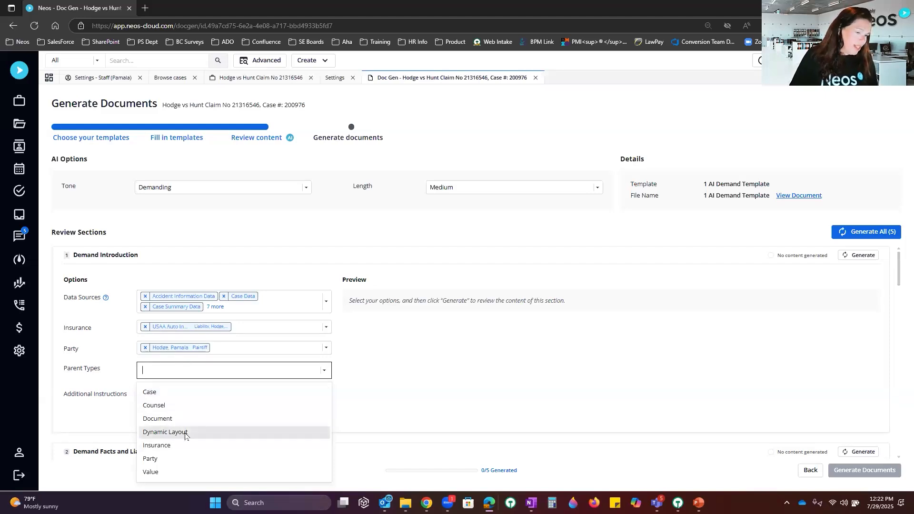
pyautogui.click(221, 432)
pyautogui.click(203, 393)
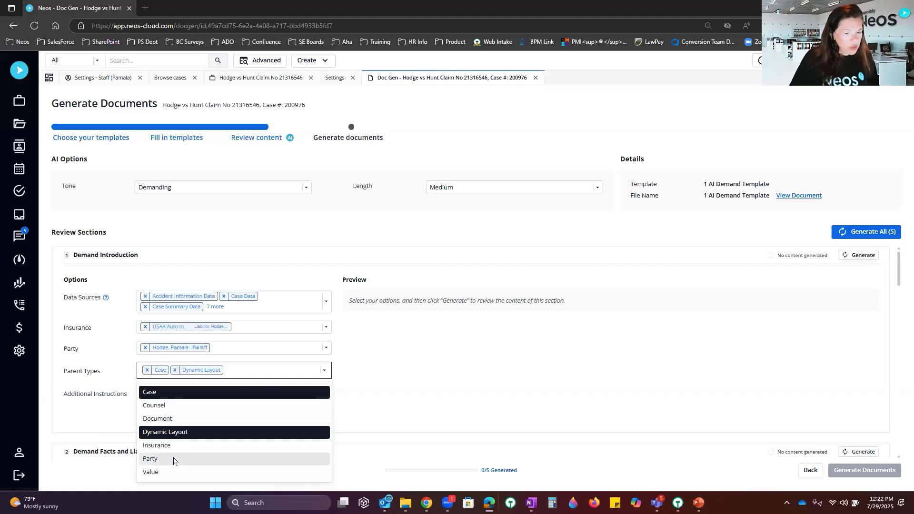
pyautogui.click(174, 460)
pyautogui.click(490, 360)
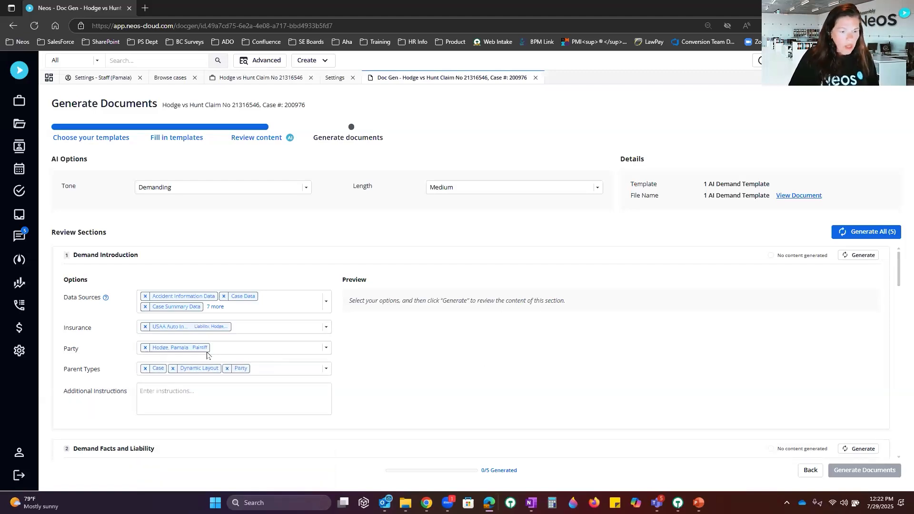
pyautogui.click(221, 399)
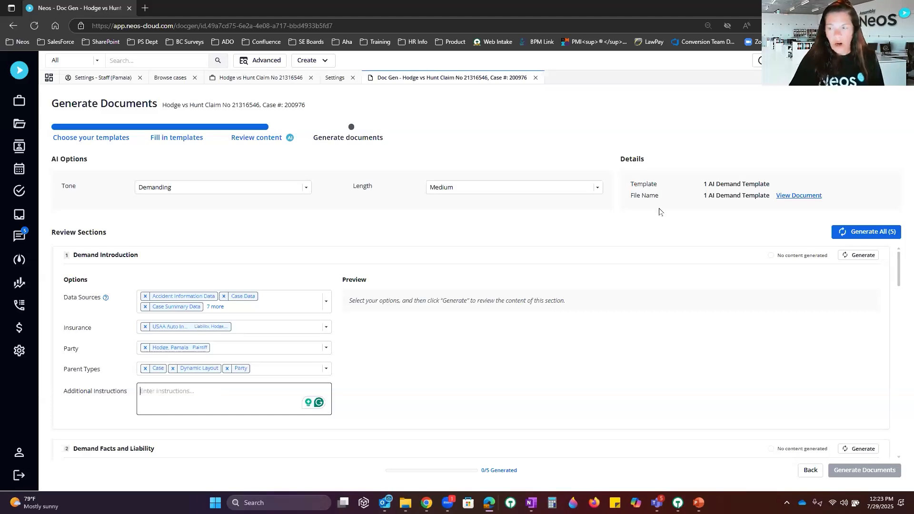
# Step: Generate the Demand Introduction draft and review its preview citing the collision, injuries and insurer
pyautogui.click(863, 259)
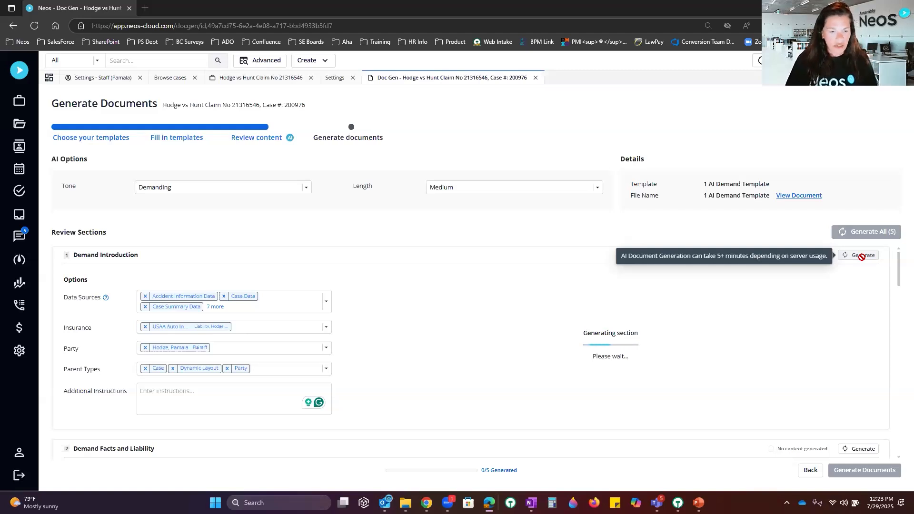
pyautogui.scroll(-3, 637, 380)
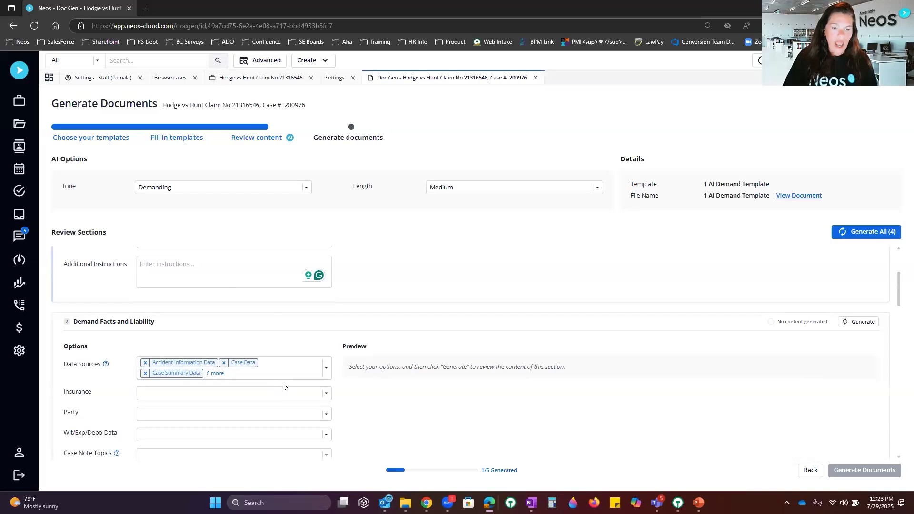
pyautogui.scroll(-3, 282, 386)
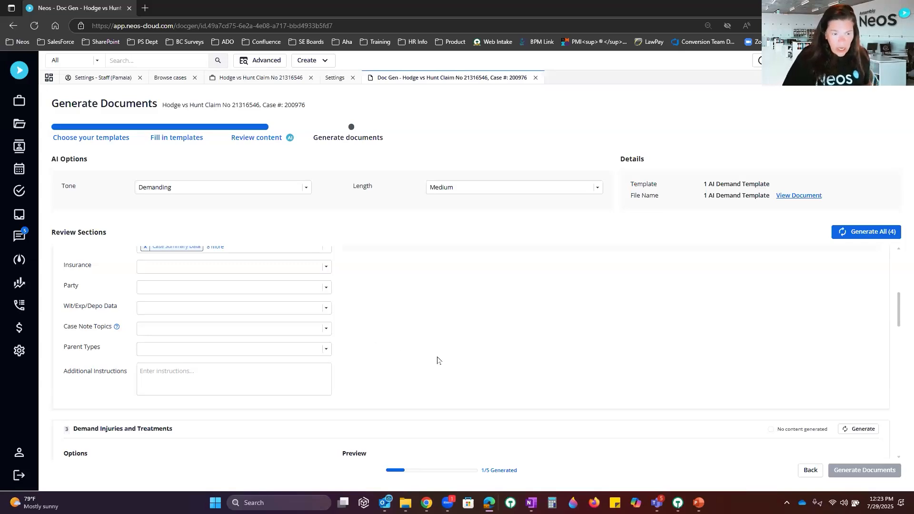
pyautogui.scroll(5, 448, 347)
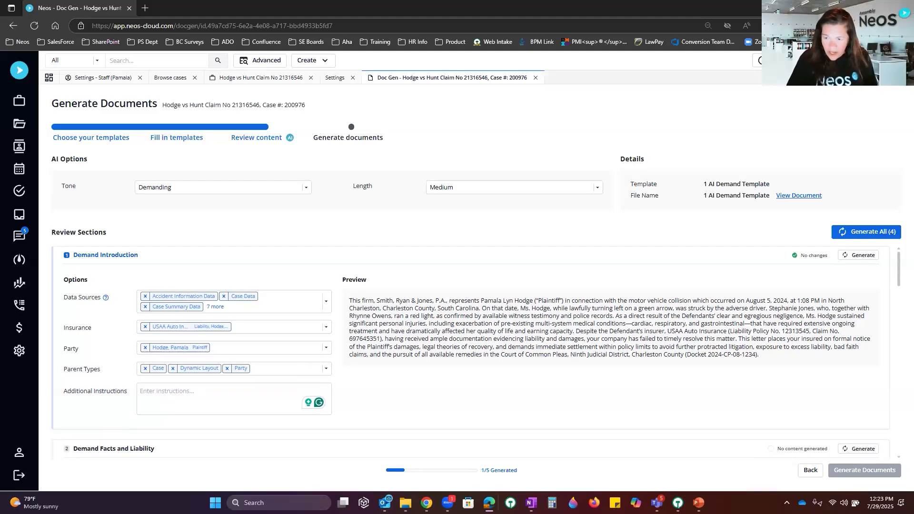
pyautogui.scroll(-3, 616, 340)
pyautogui.scroll(3, 548, 326)
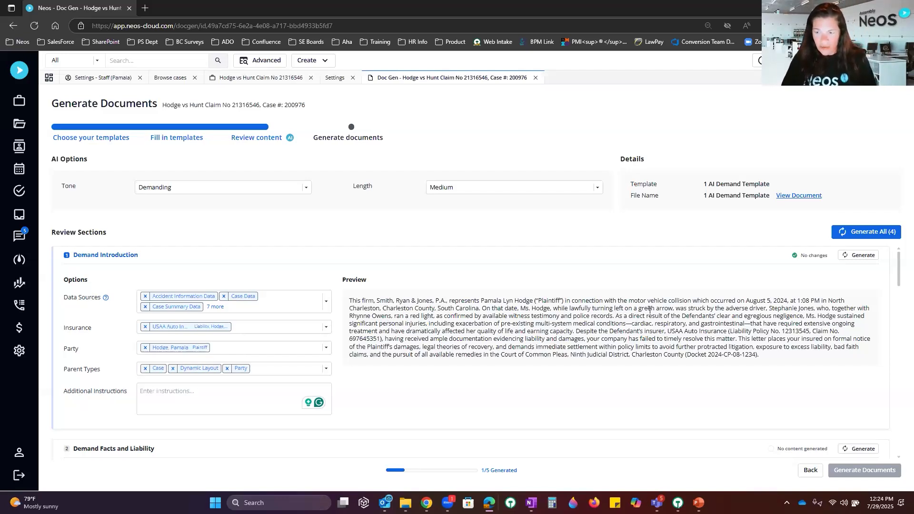
pyautogui.scroll(-3, 547, 331)
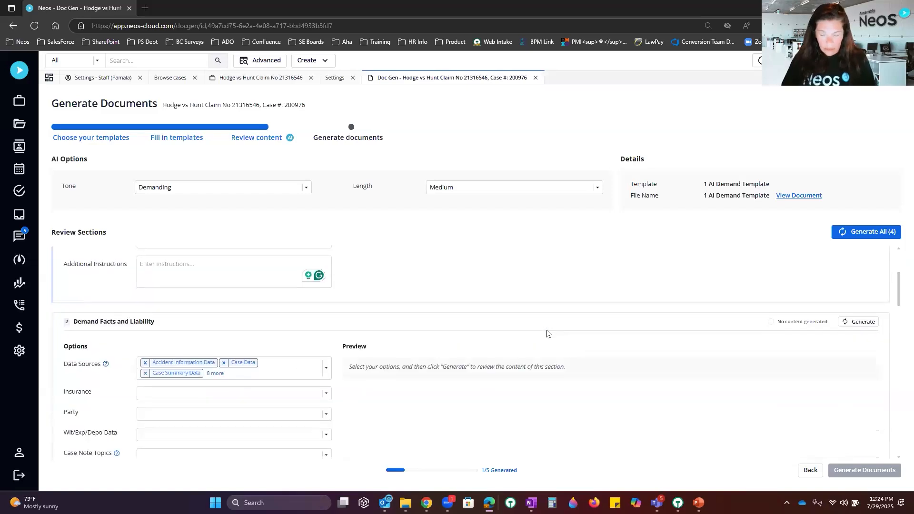
pyautogui.scroll(3, 546, 333)
# Step: Add the instruction 'Remove any information regarding the owner of the vehicle' and regenerate Demand Introduction
pyautogui.click(184, 394)
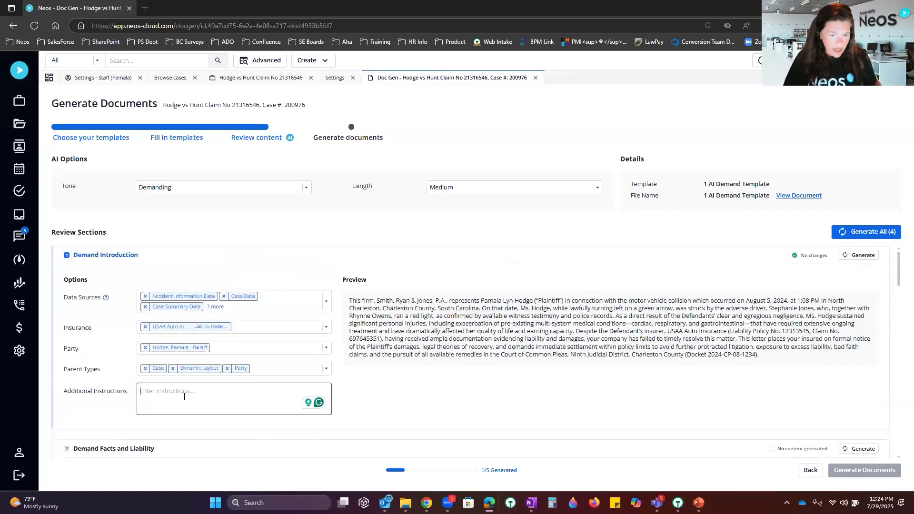
pyautogui.write('Rem')
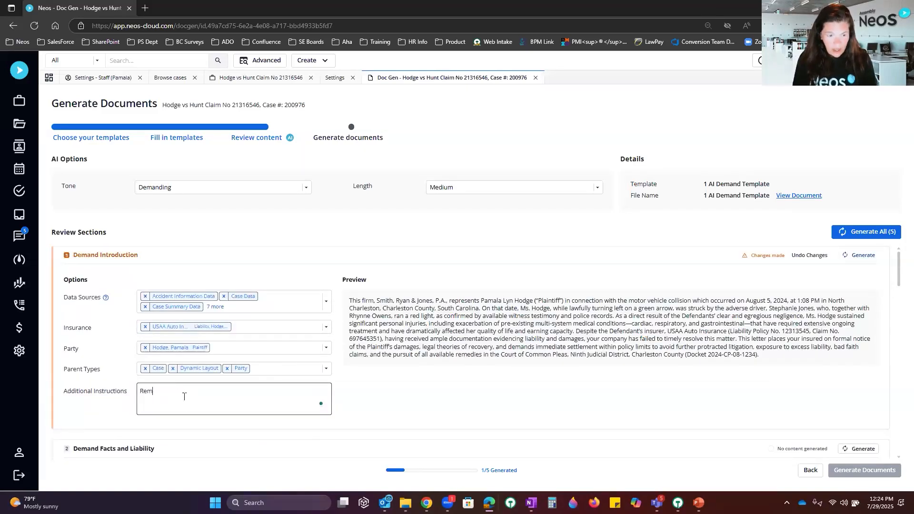
pyautogui.write('ove any ')
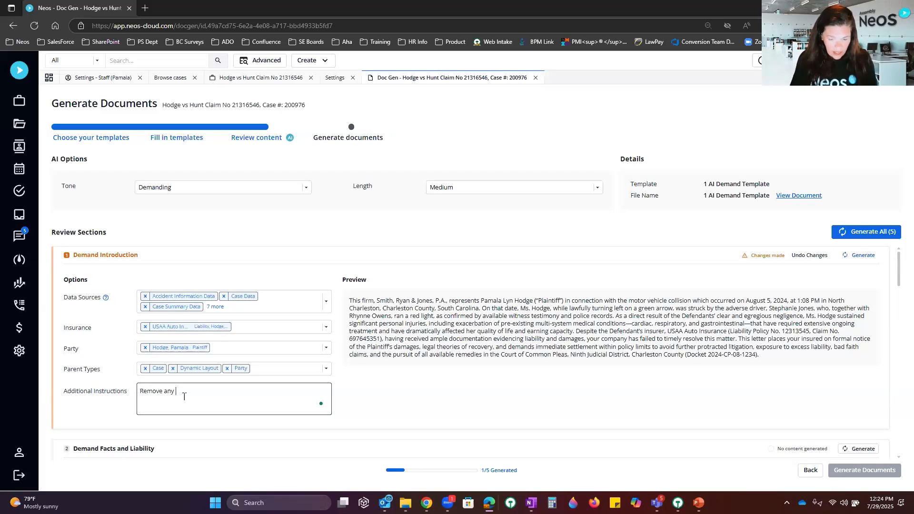
pyautogui.write('information reg')
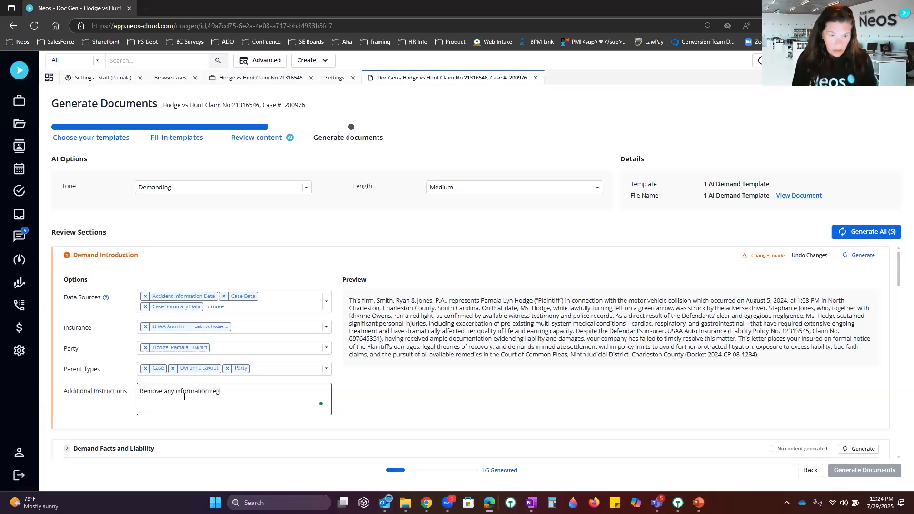
pyautogui.write('arding the')
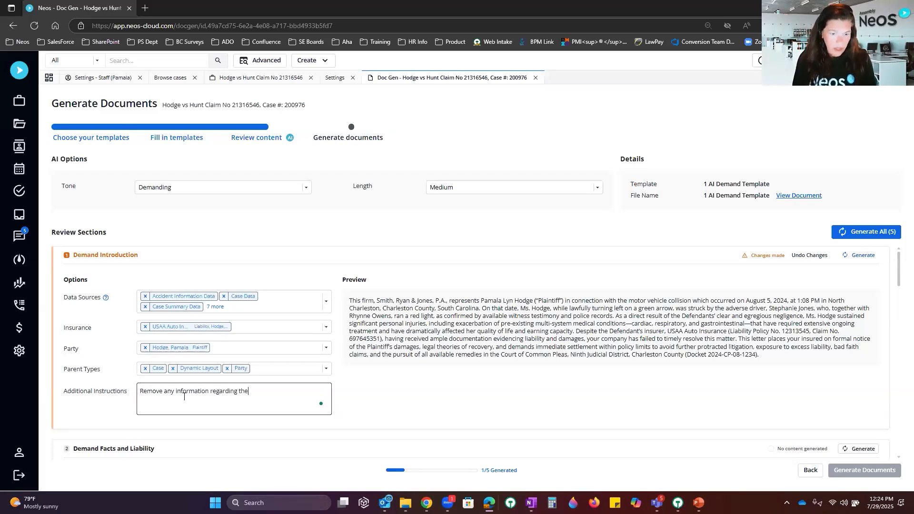
pyautogui.write(' owner of the vbehicle')
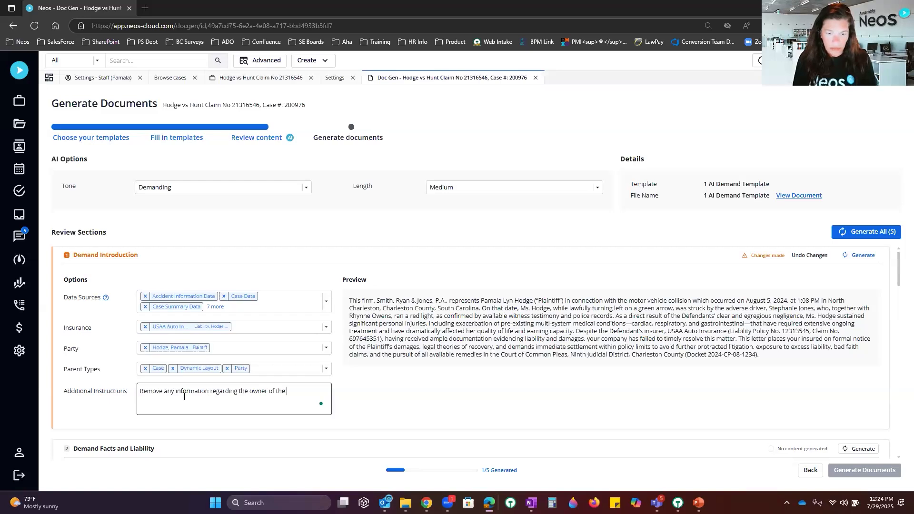
pyautogui.press('BackSpace')
pyautogui.press('BackSpace')
pyautogui.press('BackSpace')
pyautogui.press('BackSpace')
pyautogui.press('BackSpace')
pyautogui.press('BackSpace')
pyautogui.press('BackSpace')
pyautogui.write('ehicle')
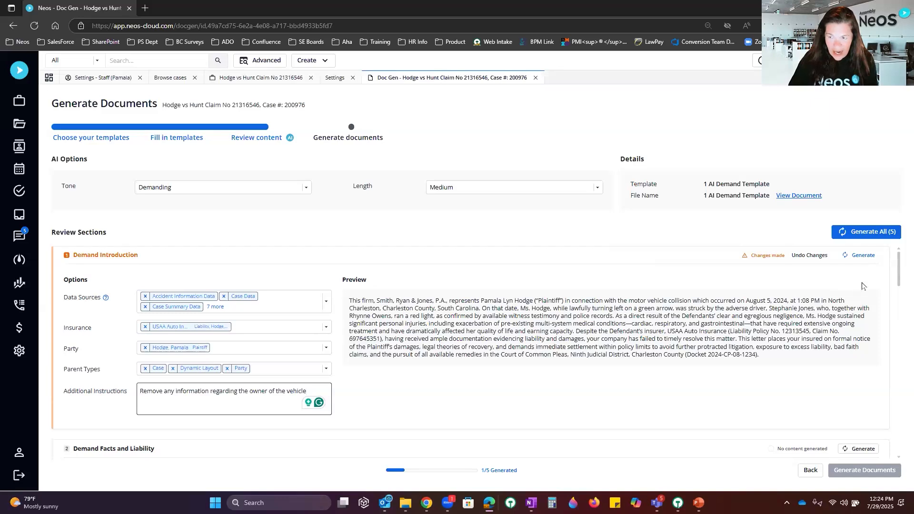
pyautogui.click(863, 255)
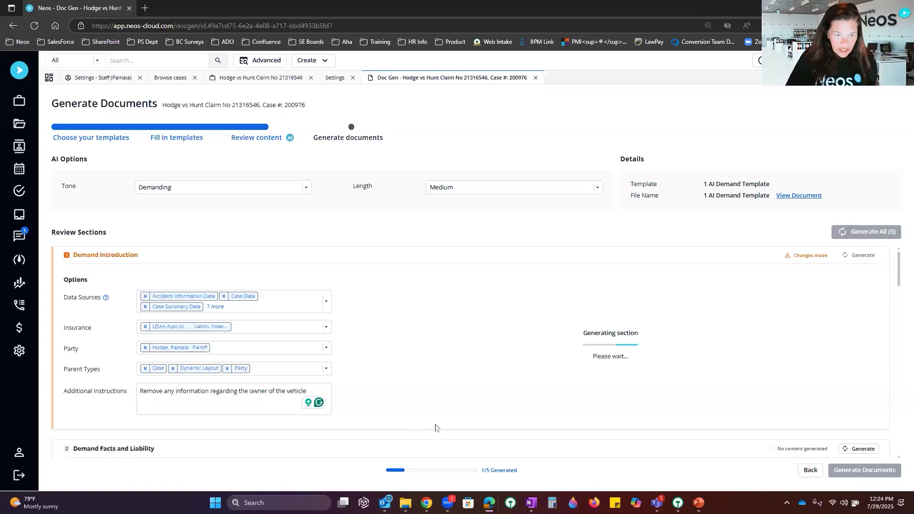
# Step: In Demand Facts and Liability, add Wit/Exp/Depo Entry ID 1 and Entry ID 2 as sources
pyautogui.scroll(-2, 253, 408)
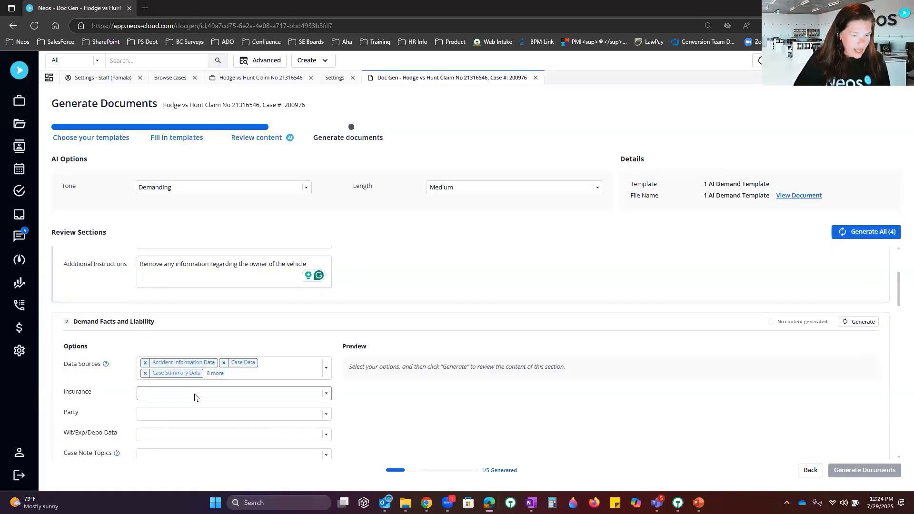
pyautogui.click(326, 369)
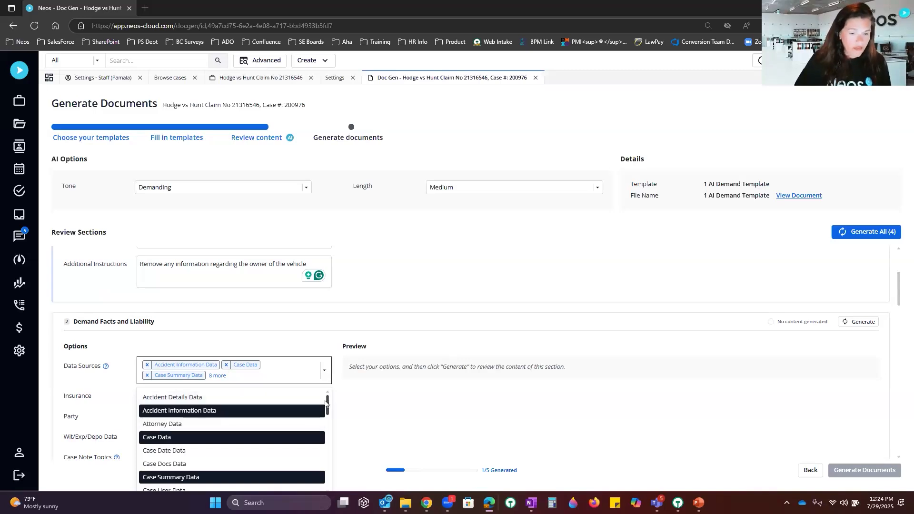
pyautogui.moveTo(325, 403); pyautogui.dragTo(341, 483)
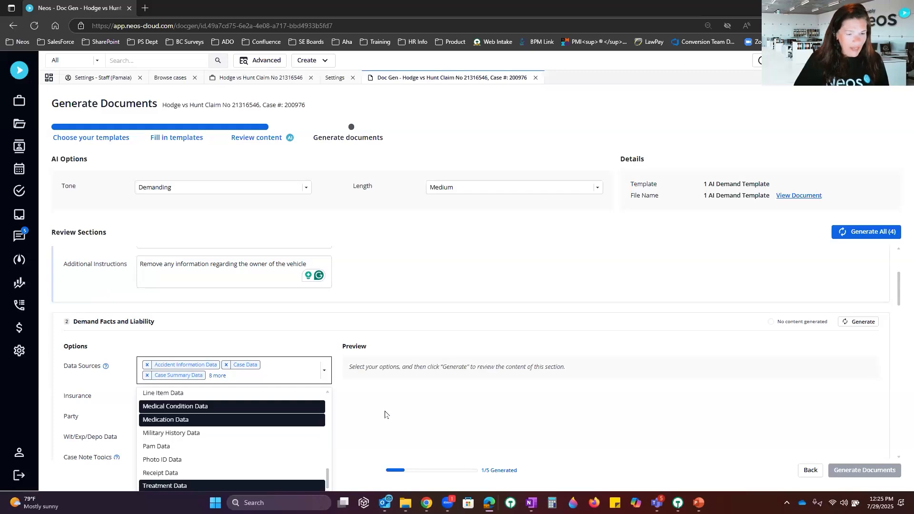
pyautogui.scroll(-5, 385, 414)
pyautogui.scroll(3, 385, 414)
pyautogui.click(422, 339)
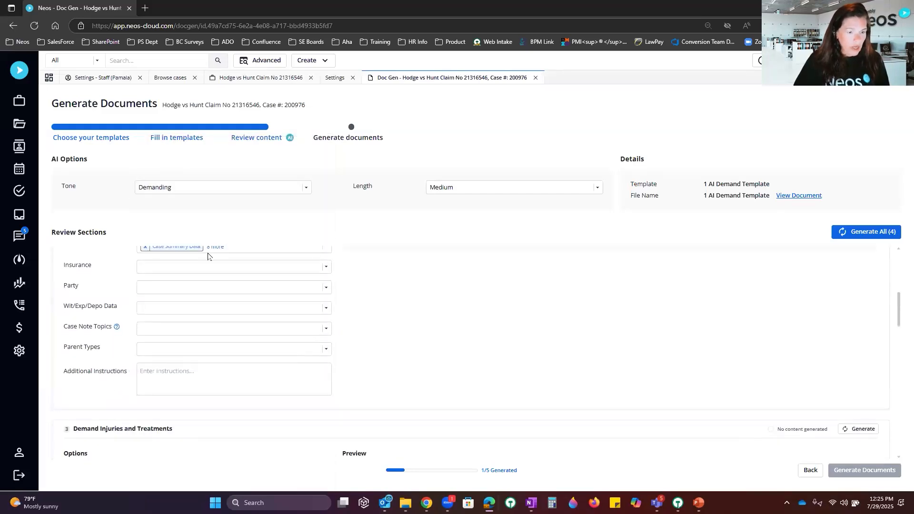
pyautogui.click(188, 310)
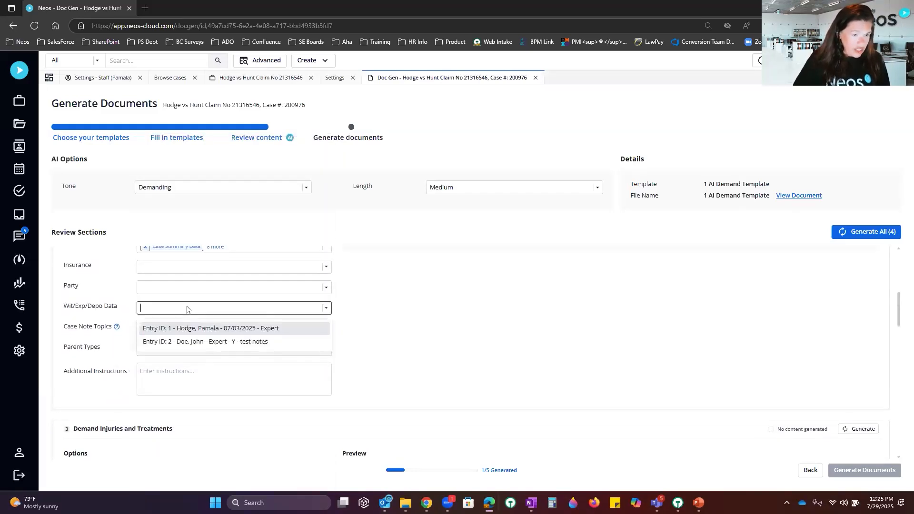
pyautogui.click(257, 332)
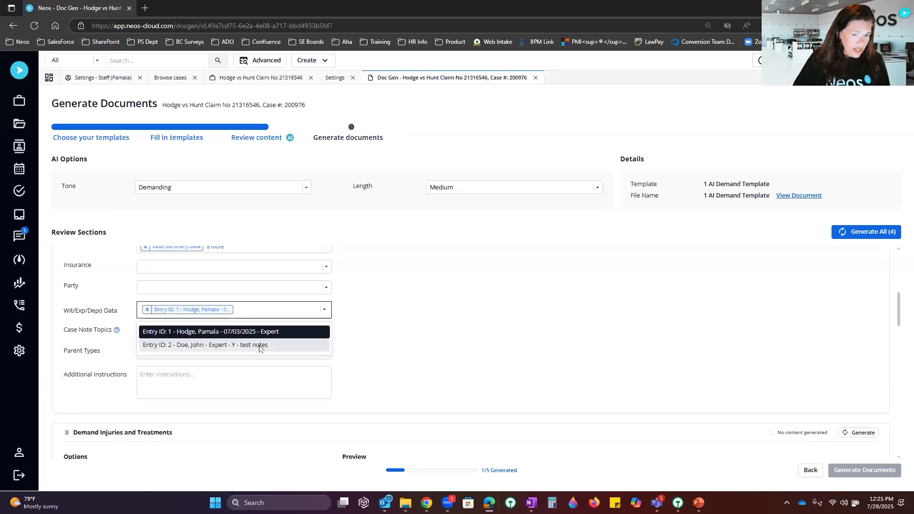
pyautogui.click(259, 345)
pyautogui.click(402, 321)
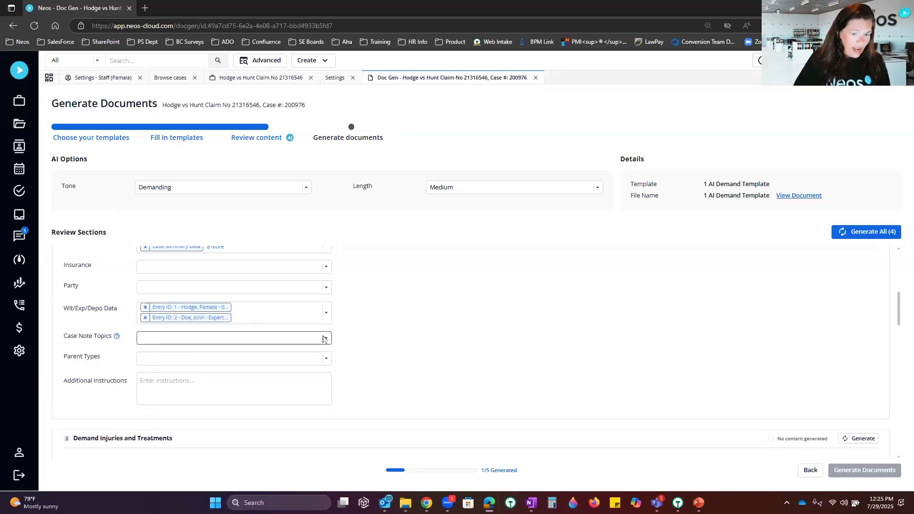
# Step: Select AI Conversation as the Demand Facts case note topic
pyautogui.click(328, 338)
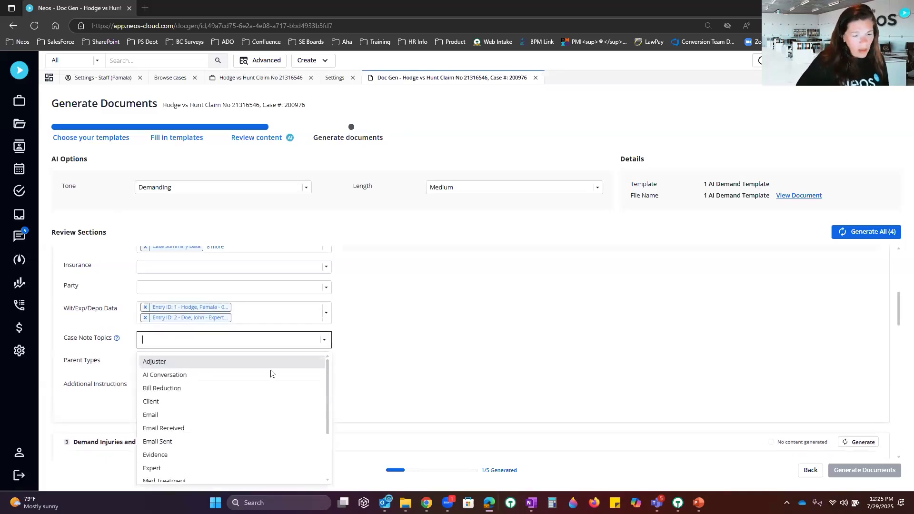
pyautogui.write('medic')
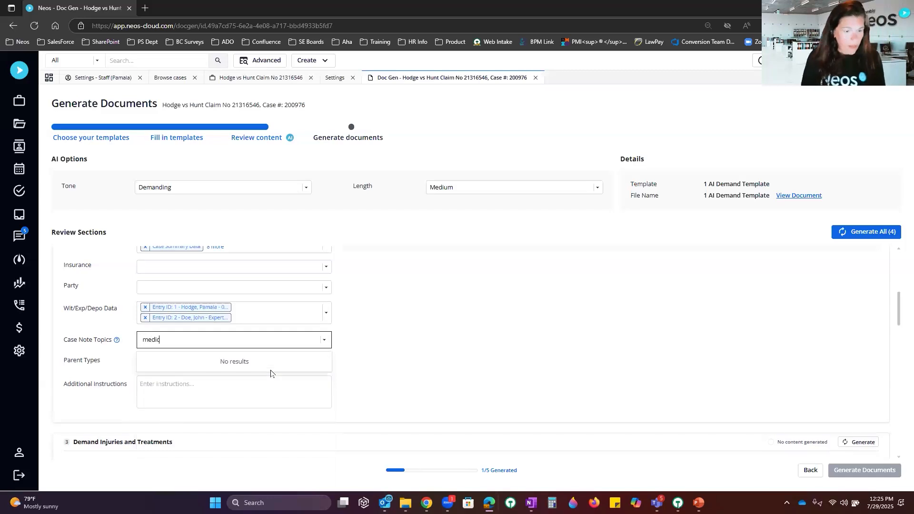
pyautogui.press('BackSpace')
pyautogui.press('BackSpace')
pyautogui.press('BackSpace')
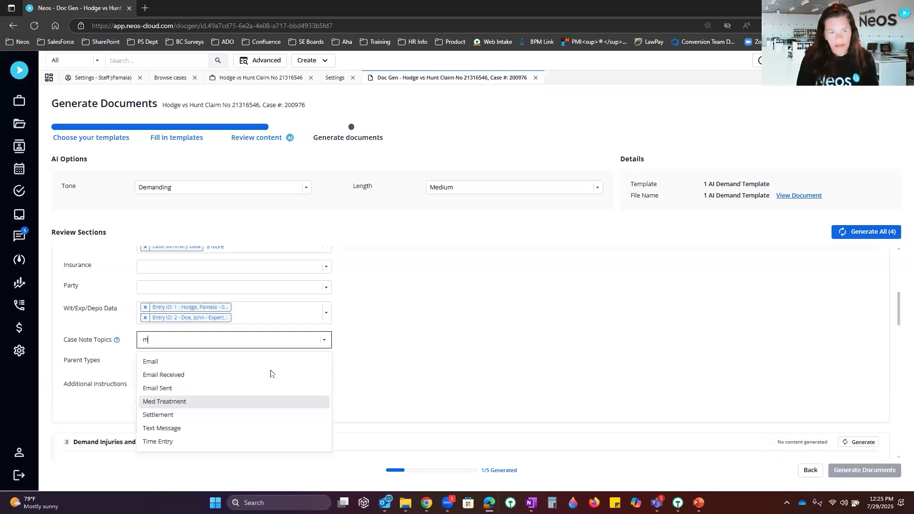
pyautogui.press('BackSpace')
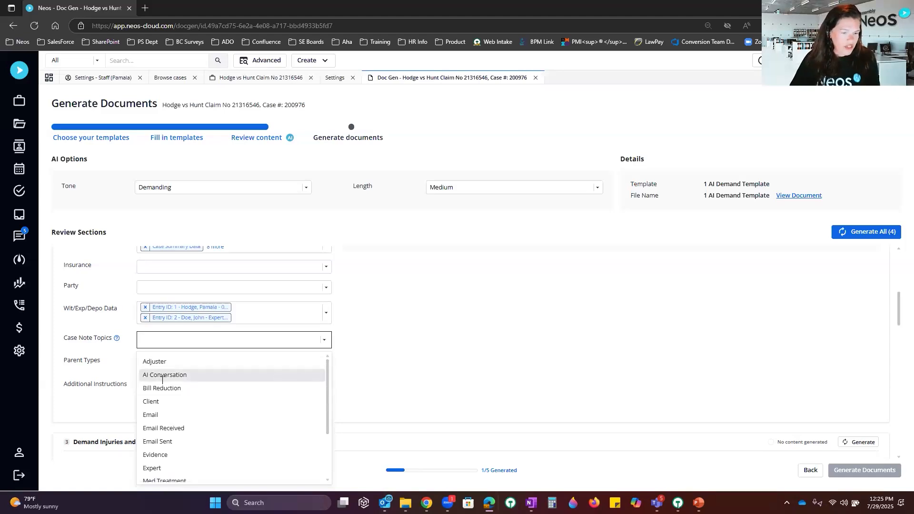
pyautogui.click(188, 375)
pyautogui.click(381, 340)
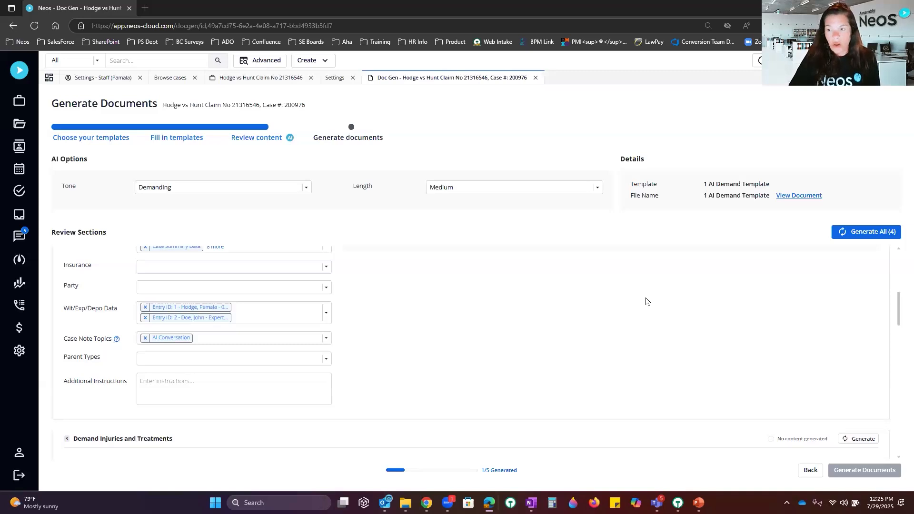
# Step: Regenerate all five sections and request the final demand document
pyautogui.scroll(3, 619, 319)
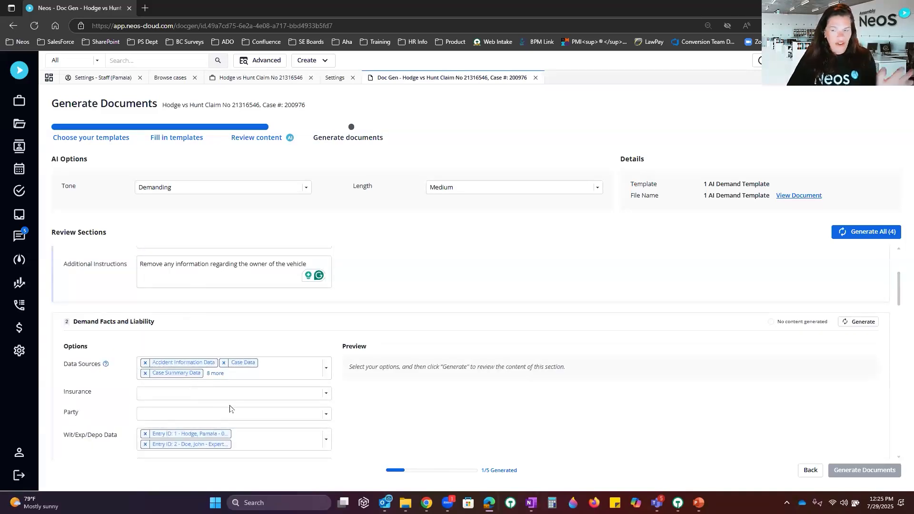
pyautogui.click(868, 232)
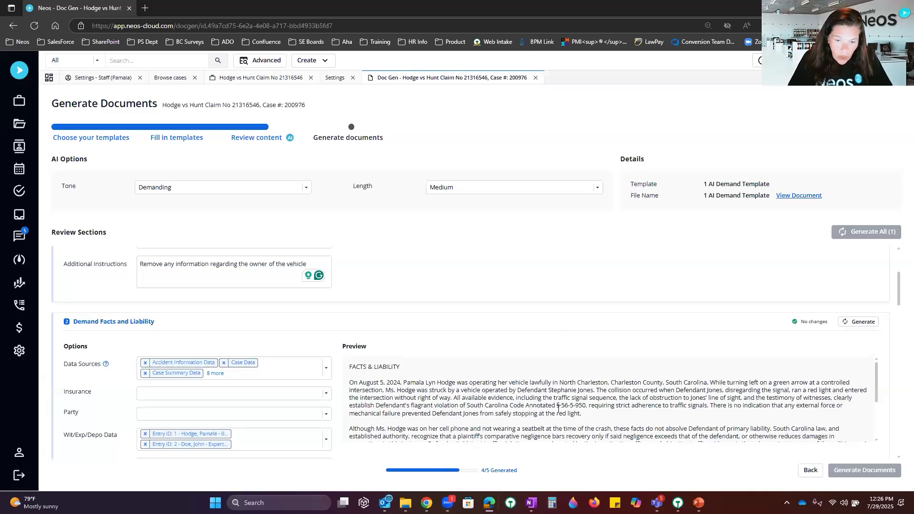
pyautogui.scroll(-10, 571, 391)
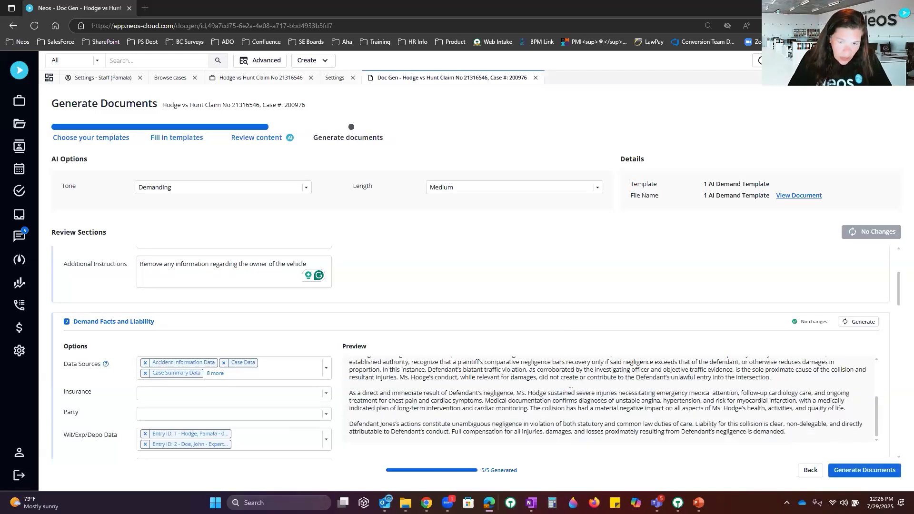
pyautogui.scroll(-10, 571, 394)
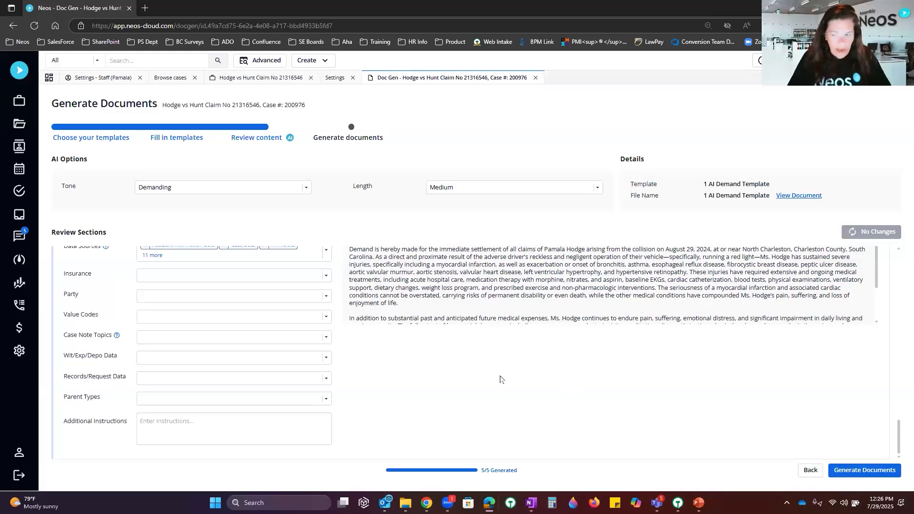
pyautogui.click(867, 471)
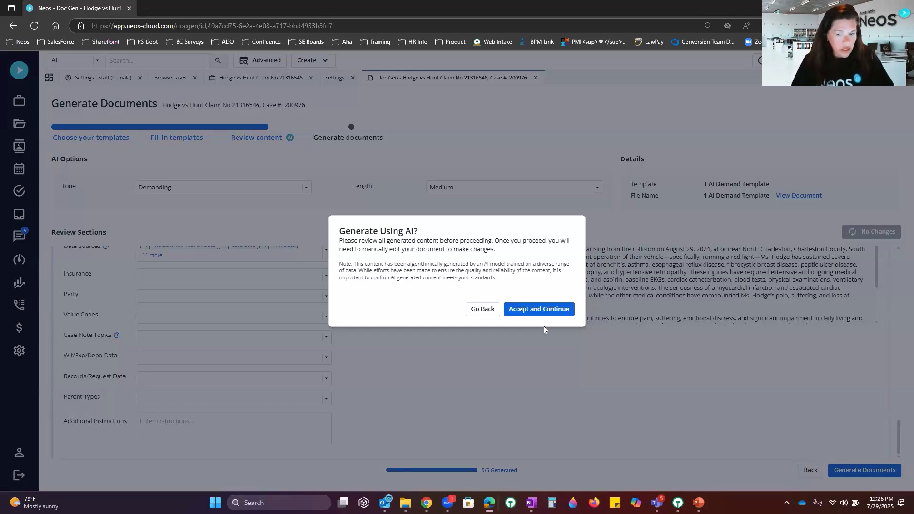
# Step: Accept the AI content to create 1 AI Demand Template 5.docx and open it in Word
pyautogui.click(534, 311)
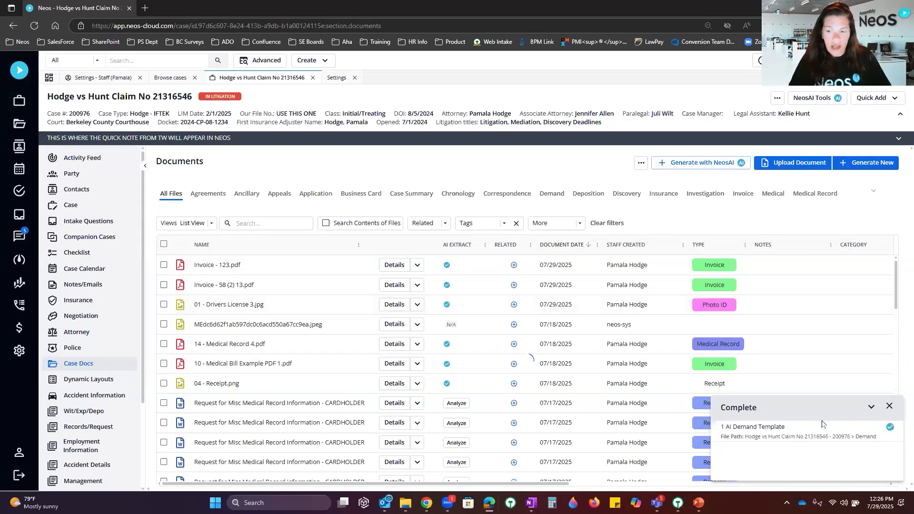
pyautogui.click(768, 434)
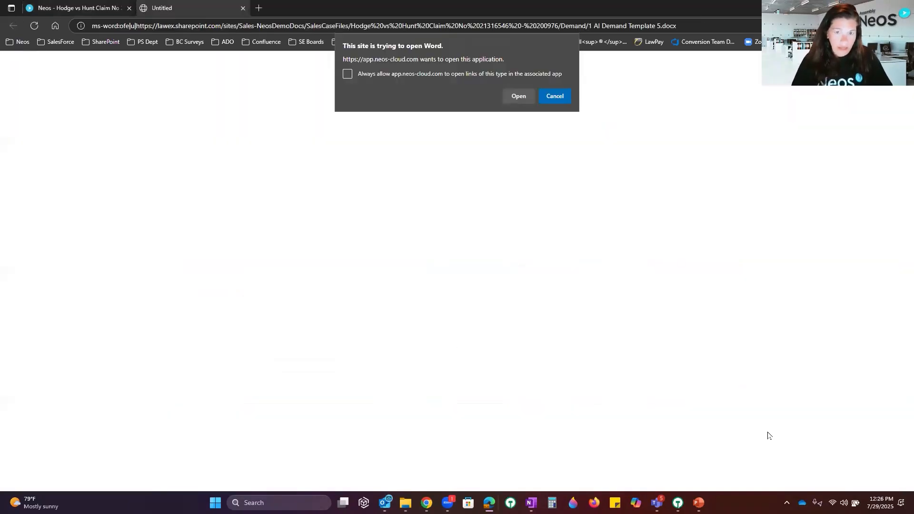
pyautogui.click(520, 96)
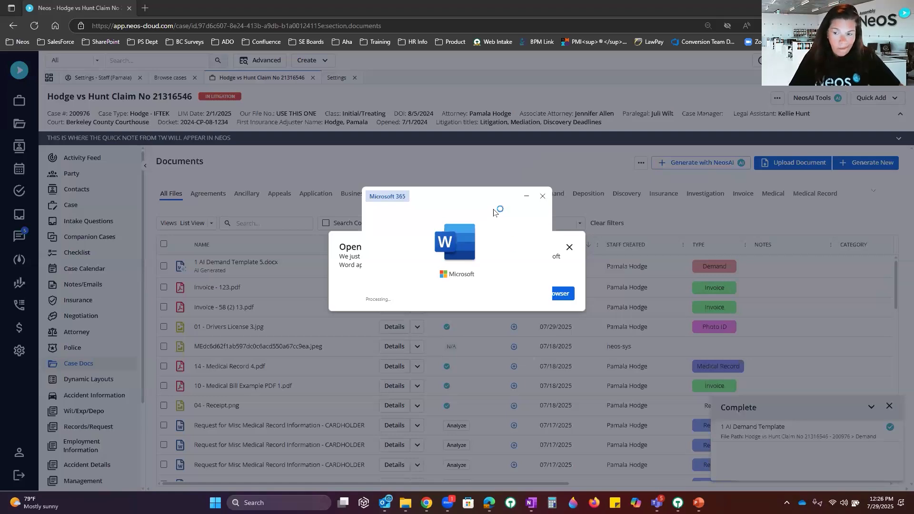
# Step: Scroll through the Word demand letter past FACTS & LIABILITY to page 2
pyautogui.scroll(-3, 597, 323)
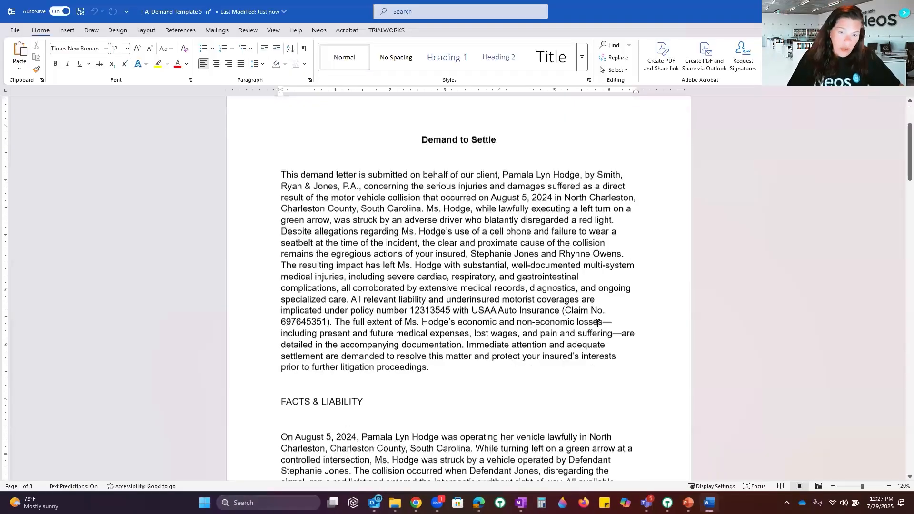
pyautogui.scroll(-1, 598, 323)
pyautogui.scroll(-5, 597, 323)
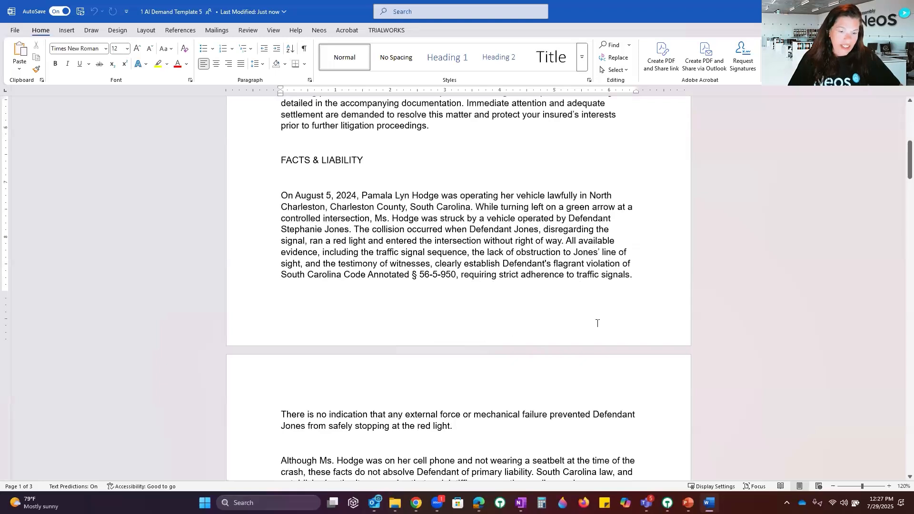
pyautogui.scroll(-5, 597, 323)
pyautogui.scroll(-7, 598, 323)
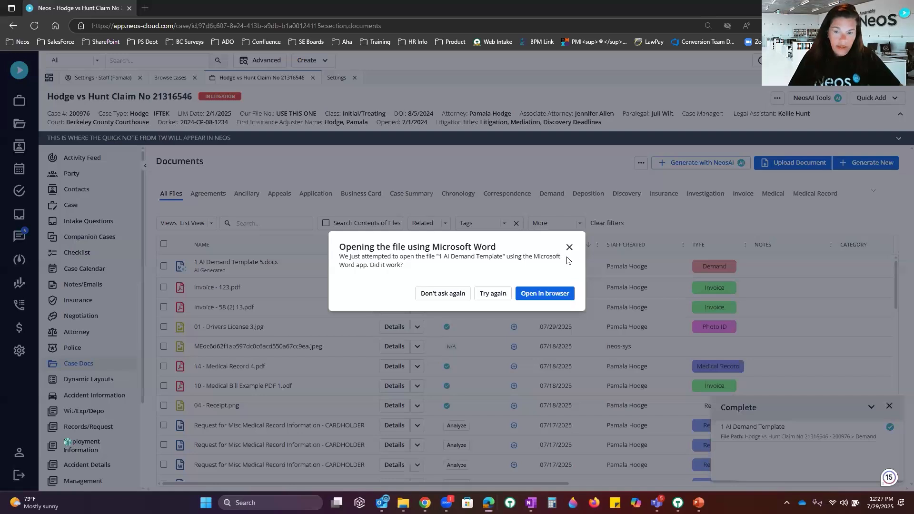
# Step: Dismiss the Open-in-Word prompt and go through Settings to the AI Tags list
pyautogui.click(569, 247)
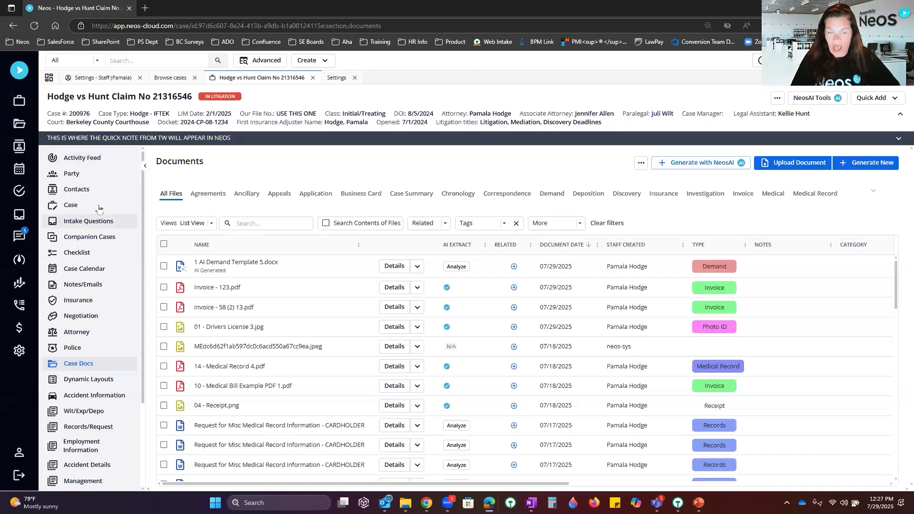
pyautogui.click(71, 205)
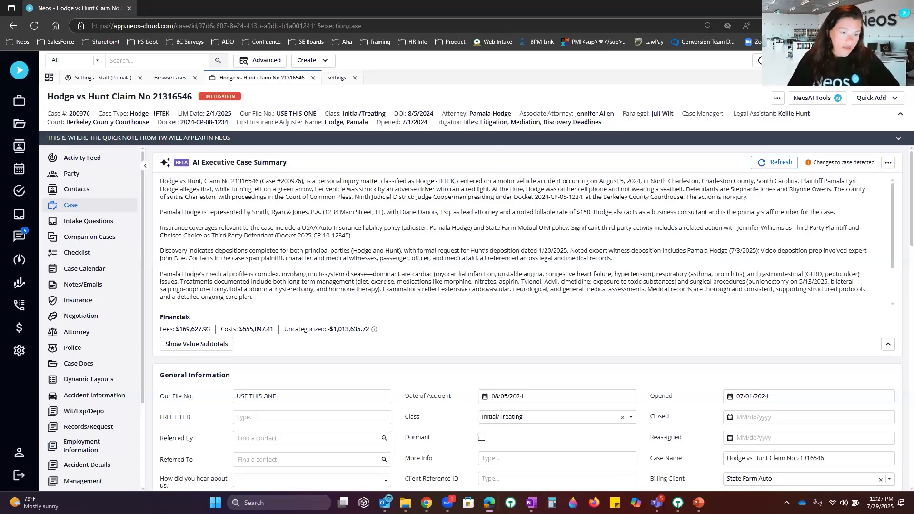
pyautogui.click(22, 352)
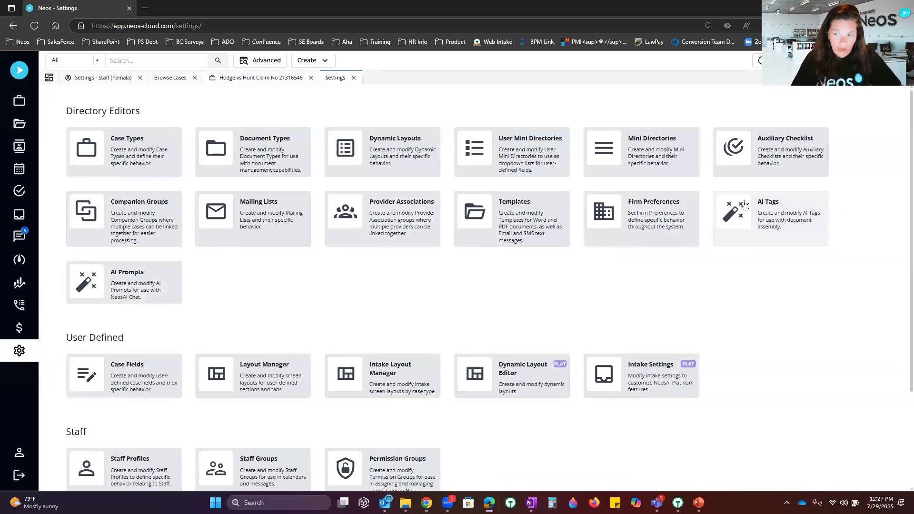
pyautogui.click(151, 275)
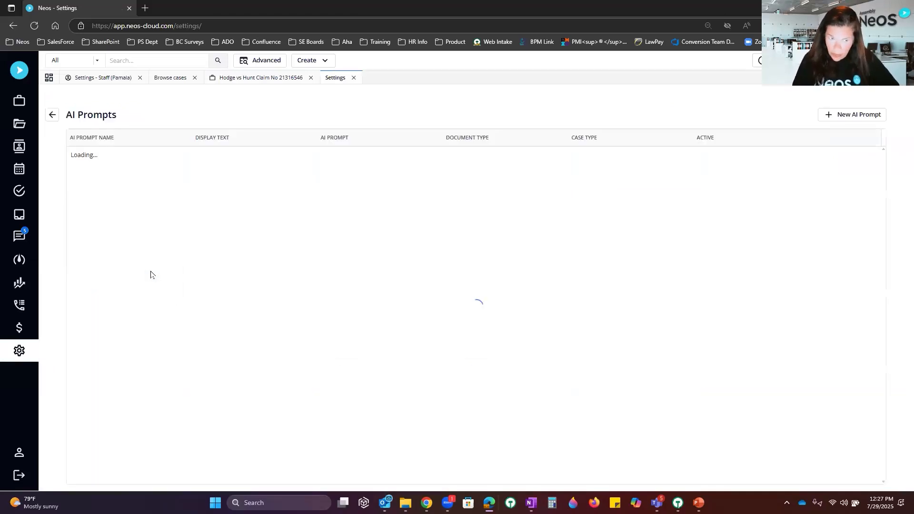
pyautogui.click(354, 78)
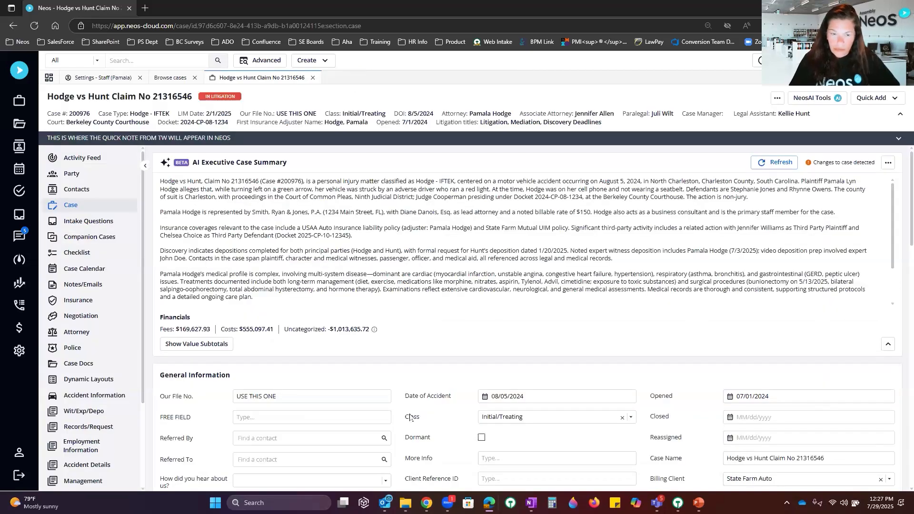
pyautogui.click(19, 351)
pyautogui.click(747, 233)
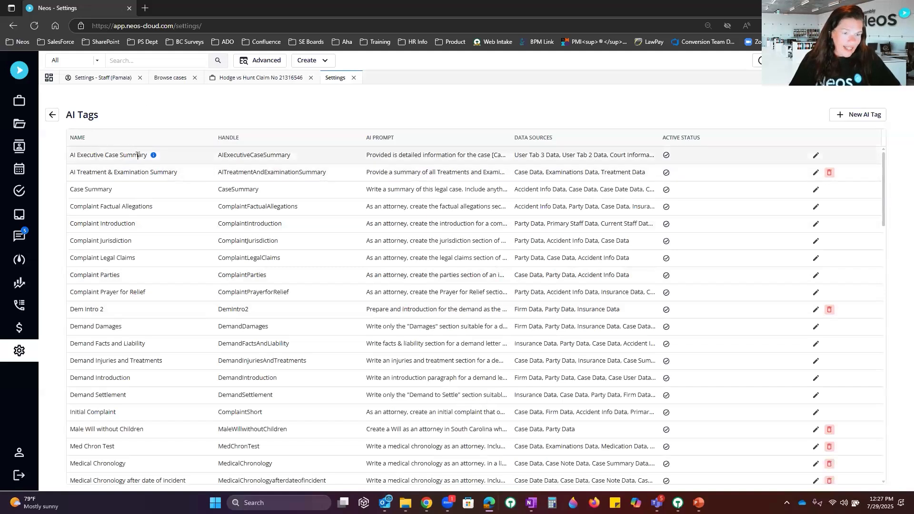
pyautogui.moveTo(155, 156)
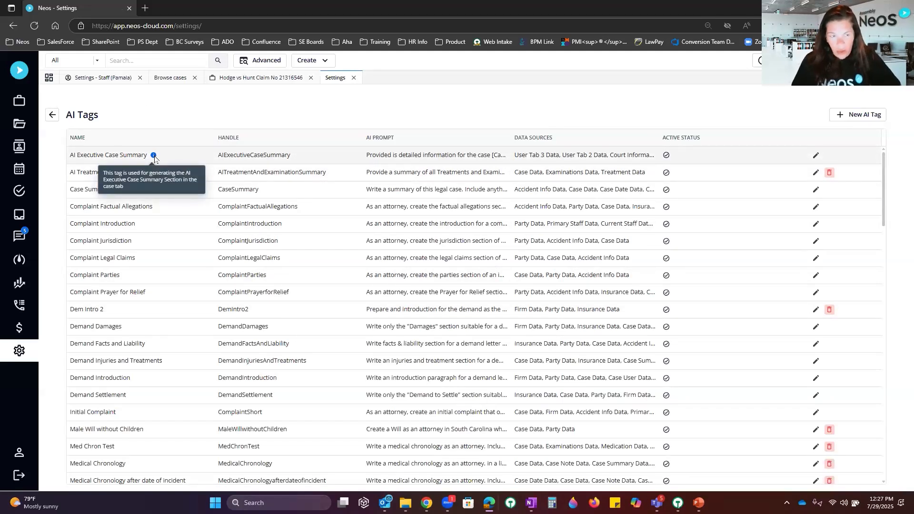
# Step: Edit the AI Executive Case Summary tag and browse its available data sources
pyautogui.click(816, 157)
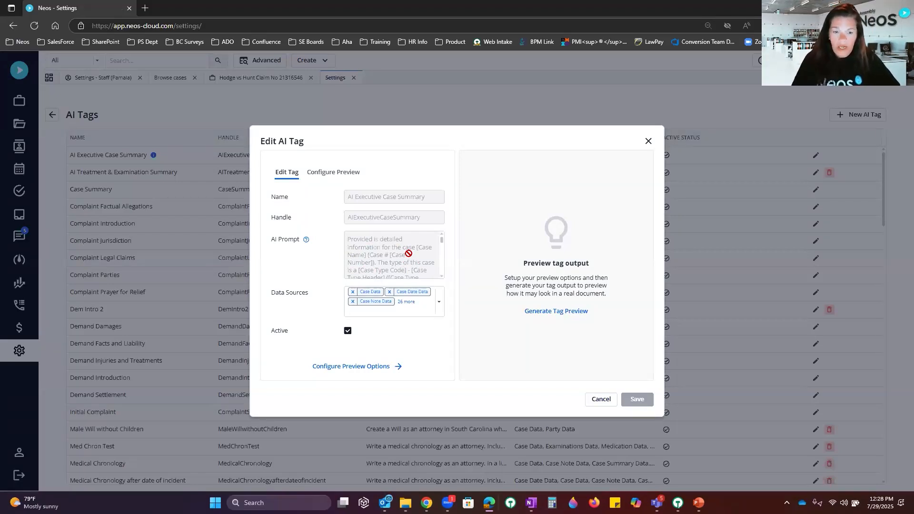
pyautogui.click(440, 304)
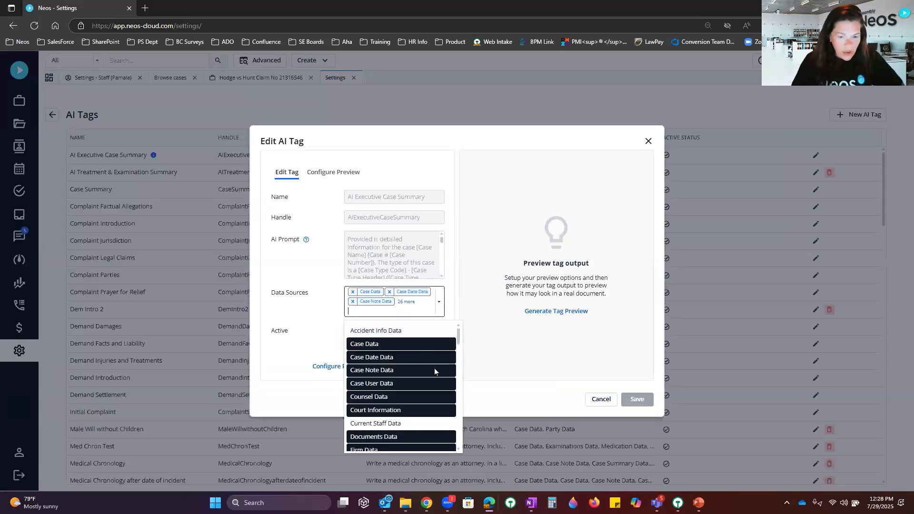
pyautogui.scroll(-5, 434, 367)
pyautogui.scroll(-5, 434, 371)
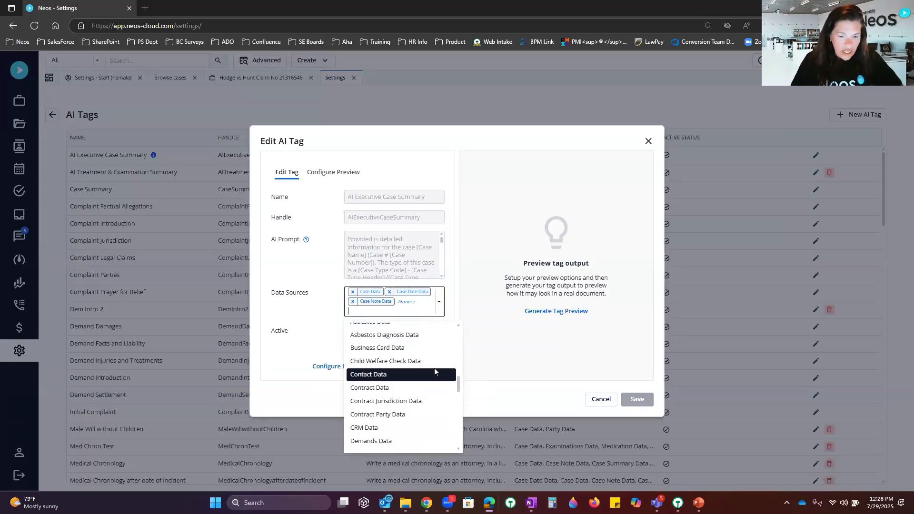
pyautogui.scroll(-2, 434, 371)
pyautogui.scroll(-3, 434, 371)
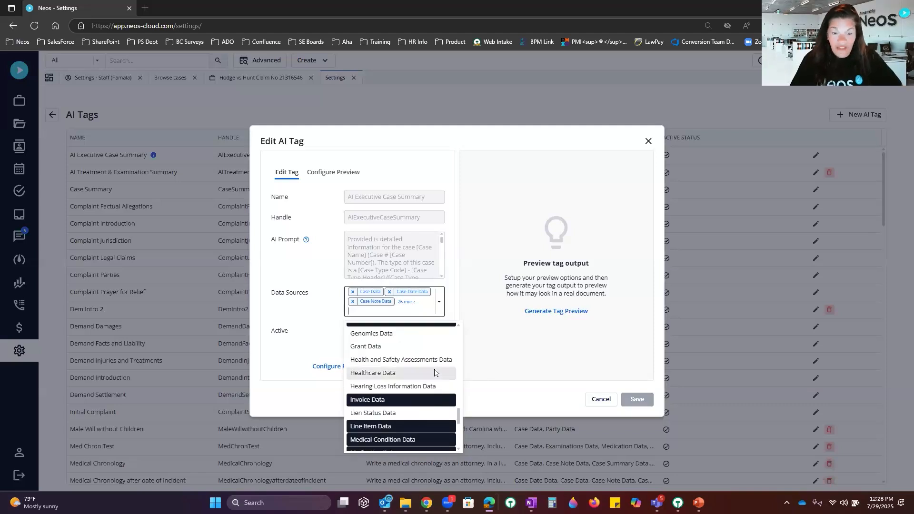
pyautogui.scroll(-3, 441, 358)
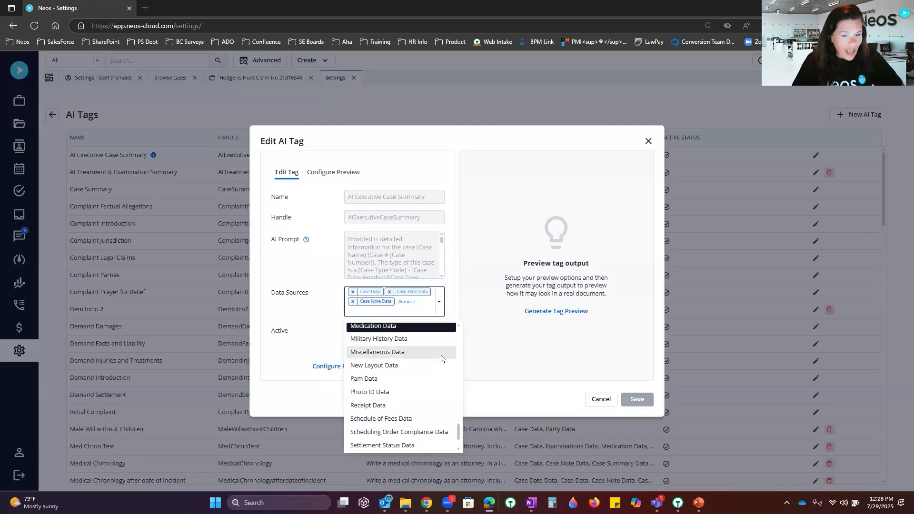
pyautogui.scroll(-1, 440, 358)
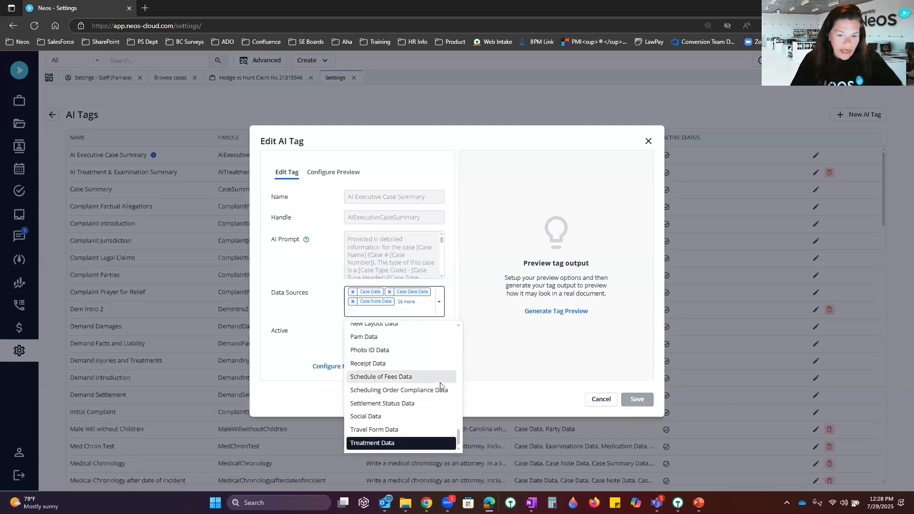
pyautogui.scroll(8, 440, 385)
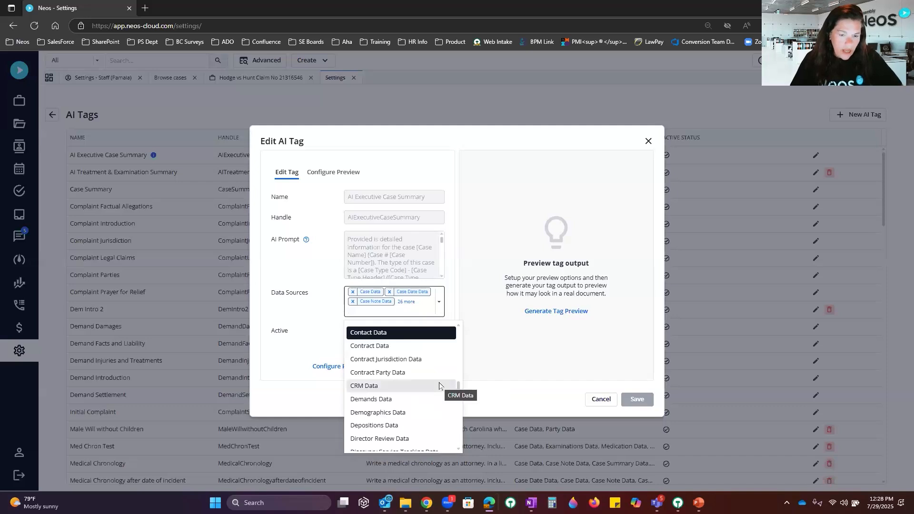
pyautogui.scroll(3, 439, 386)
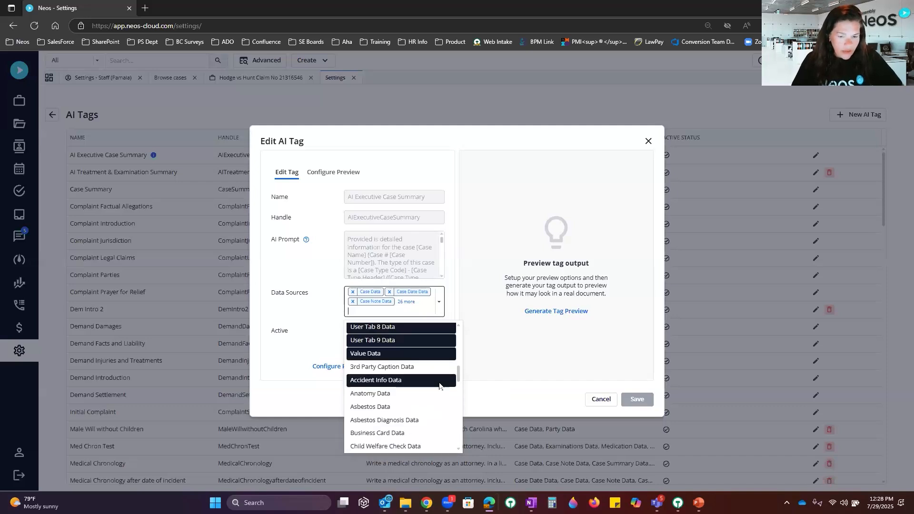
# Step: Add Asbestos, Asbestos Diagnosis, Current Staff and Accident Info Data, then save the tag
pyautogui.click(408, 407)
pyautogui.click(421, 420)
pyautogui.scroll(3, 414, 369)
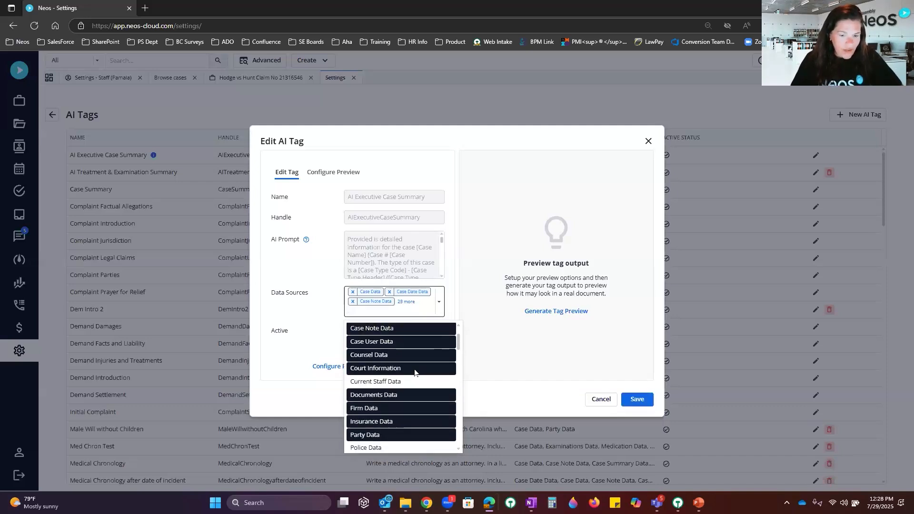
pyautogui.click(409, 381)
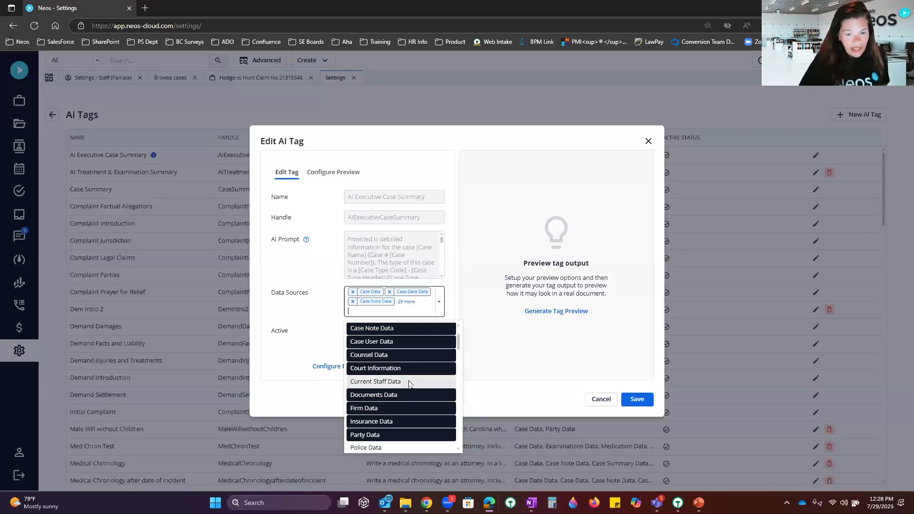
pyautogui.scroll(2, 408, 381)
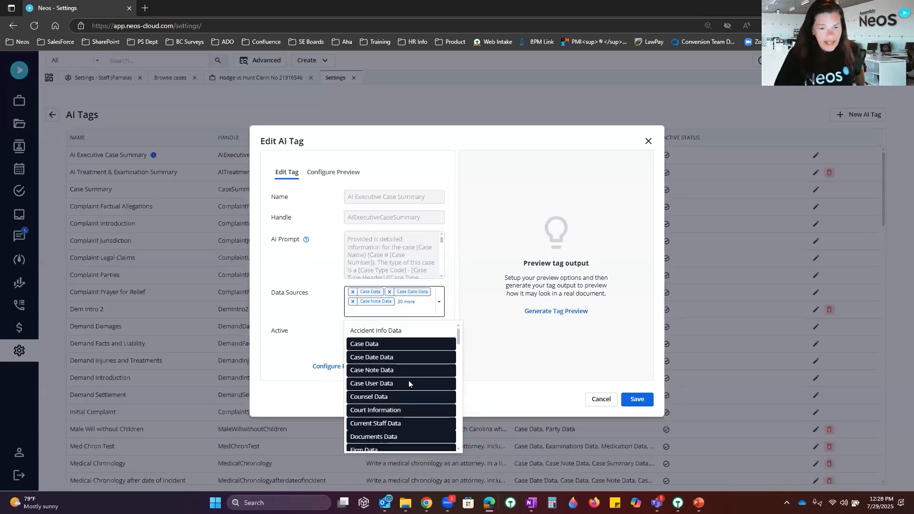
pyautogui.click(396, 332)
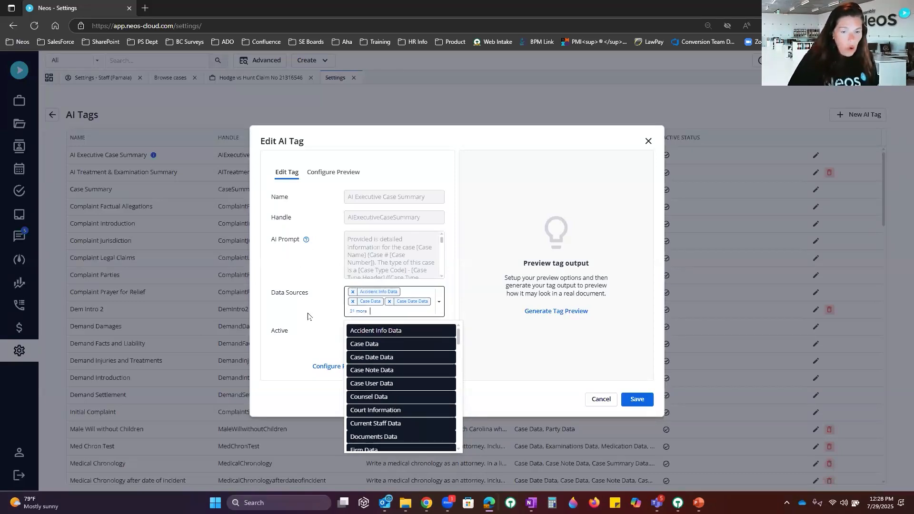
pyautogui.click(324, 317)
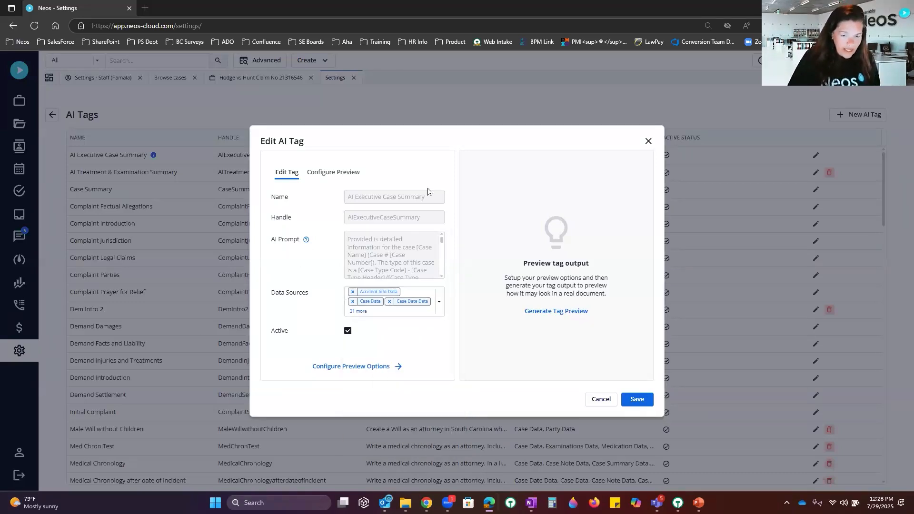
pyautogui.click(638, 399)
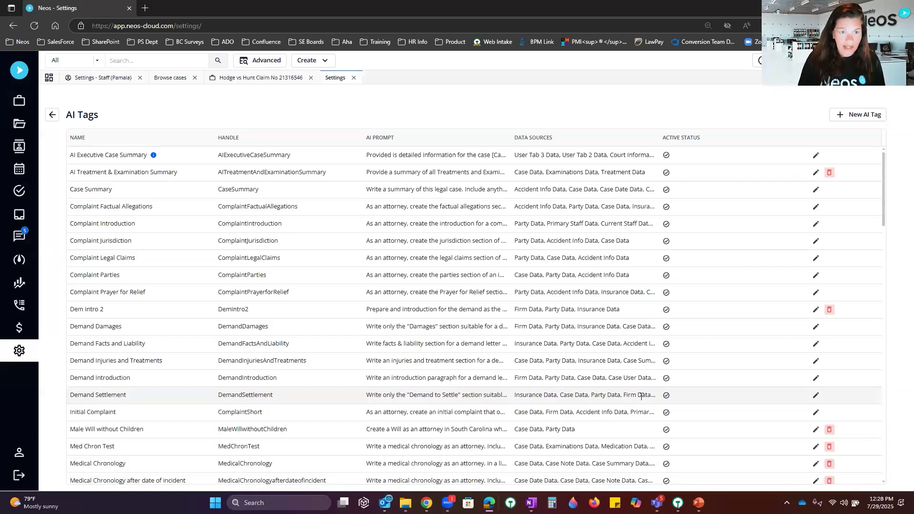
# Step: Refresh the case's AI Executive Case Summary, then check Activity Feed and return to Case
pyautogui.click(272, 79)
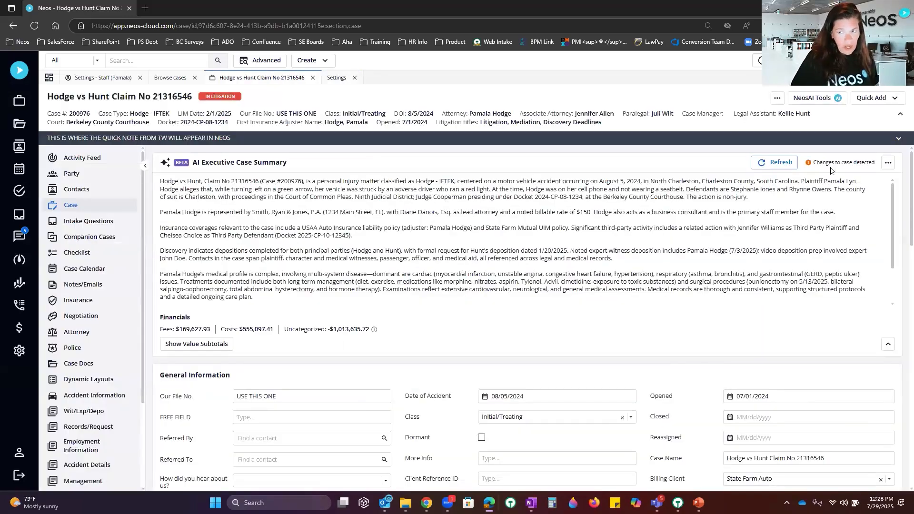
pyautogui.moveTo(845, 163)
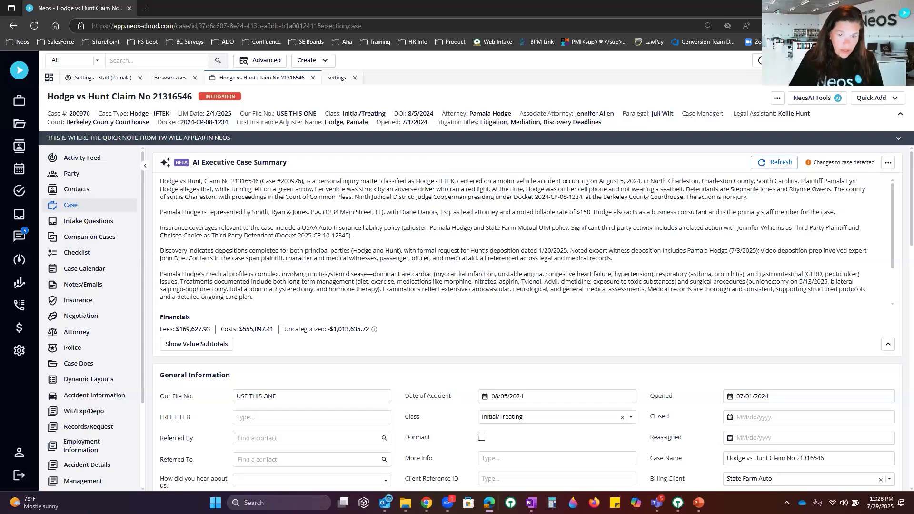
pyautogui.click(787, 158)
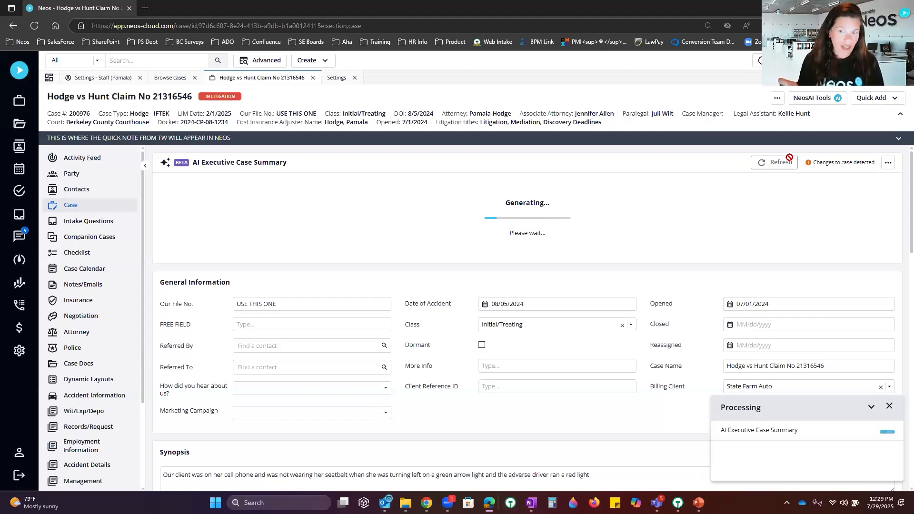
pyautogui.moveTo(812, 162)
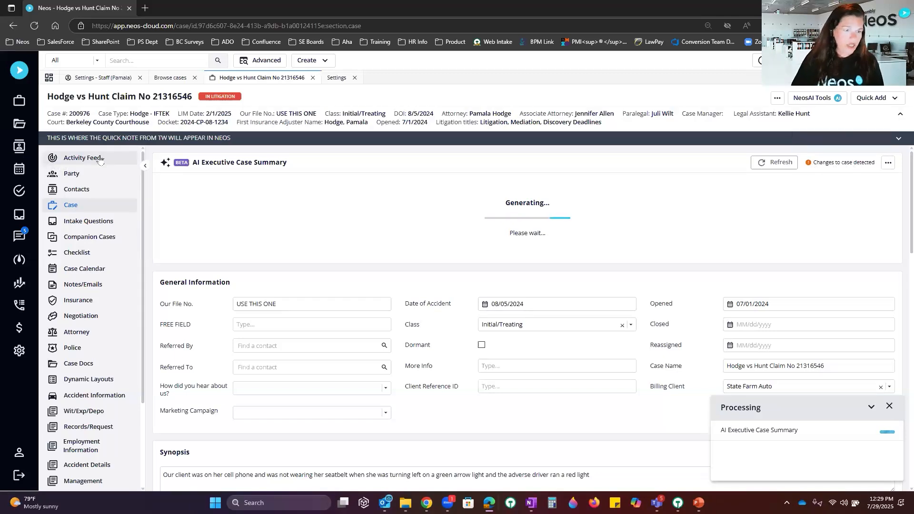
pyautogui.click(82, 157)
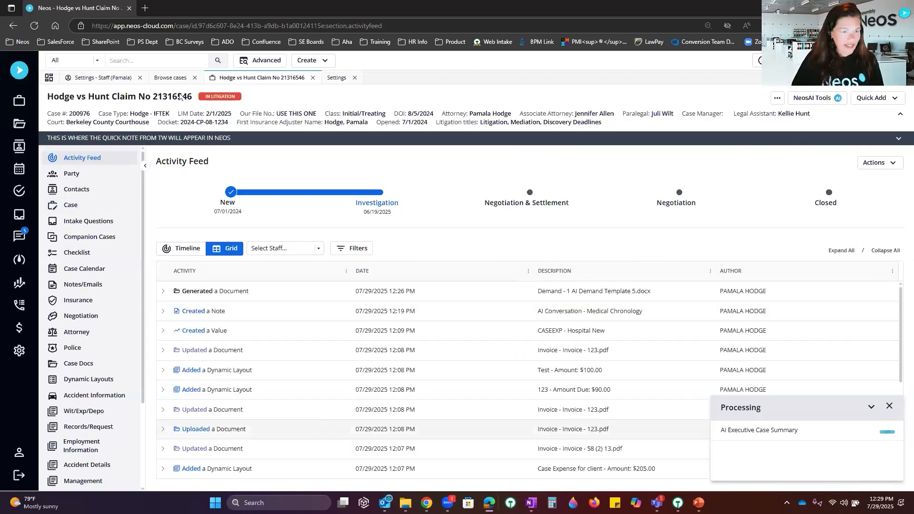
pyautogui.click(89, 206)
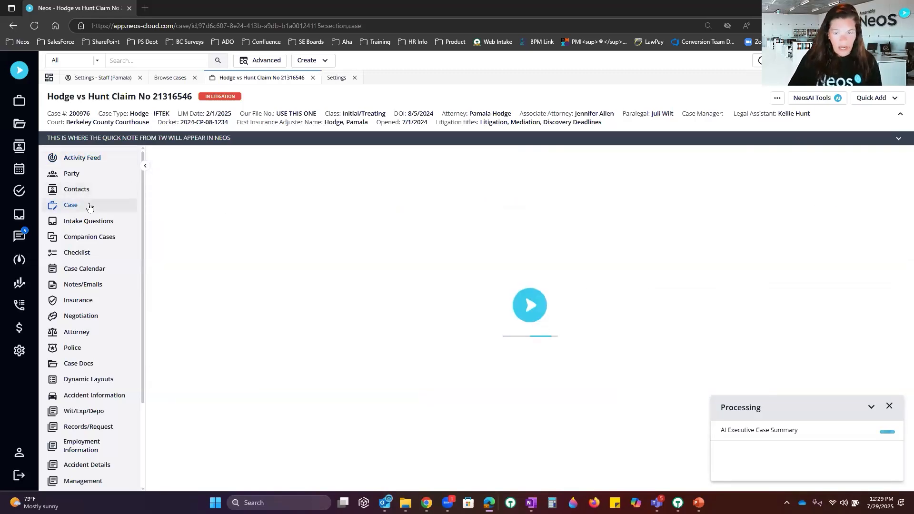
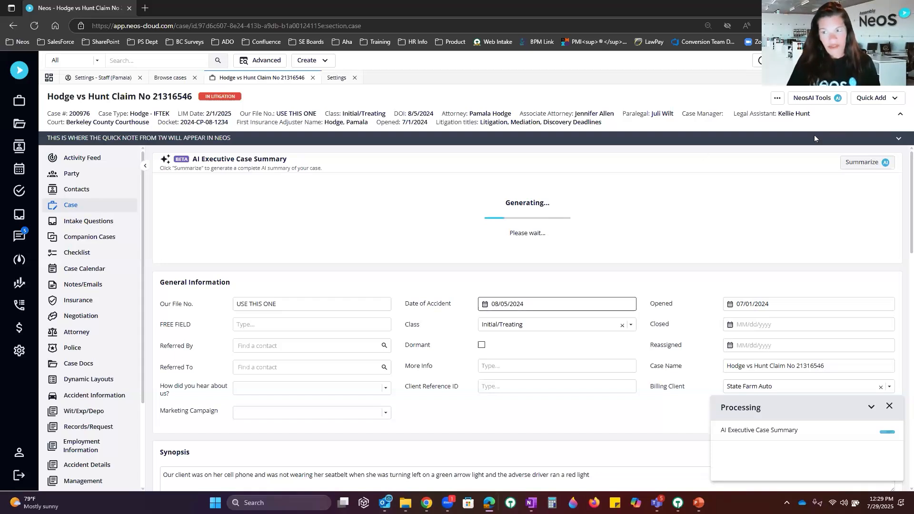
# Step: Return to the Hodge vs Hunt case overview and scroll through the AI Executive Case Summary
pyautogui.click(98, 370)
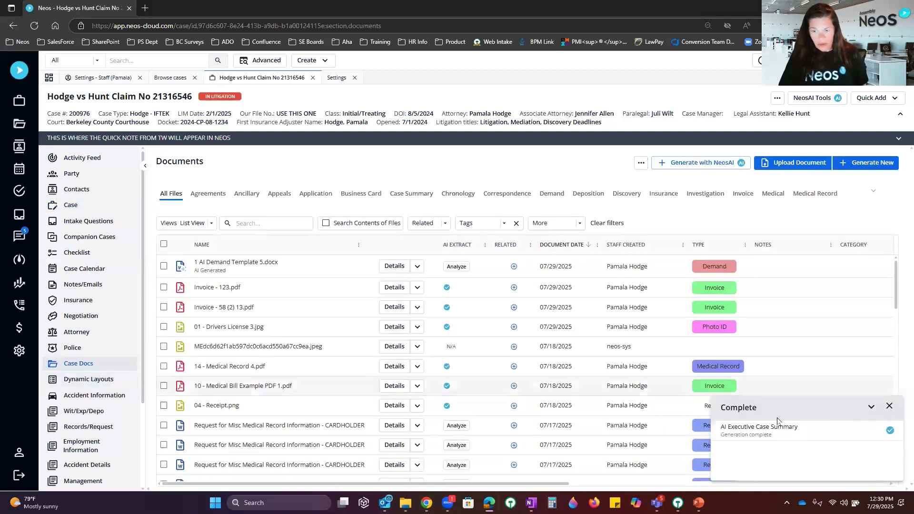
pyautogui.click(87, 205)
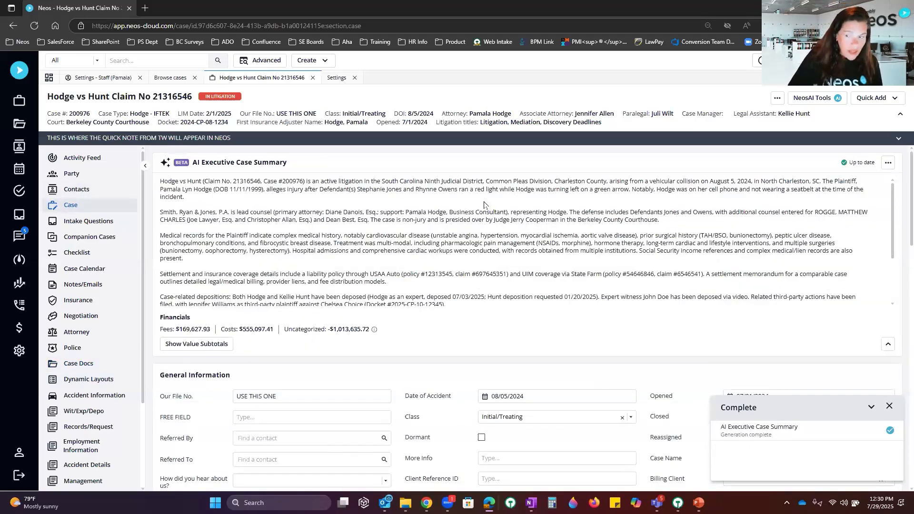
pyautogui.scroll(-3, 483, 202)
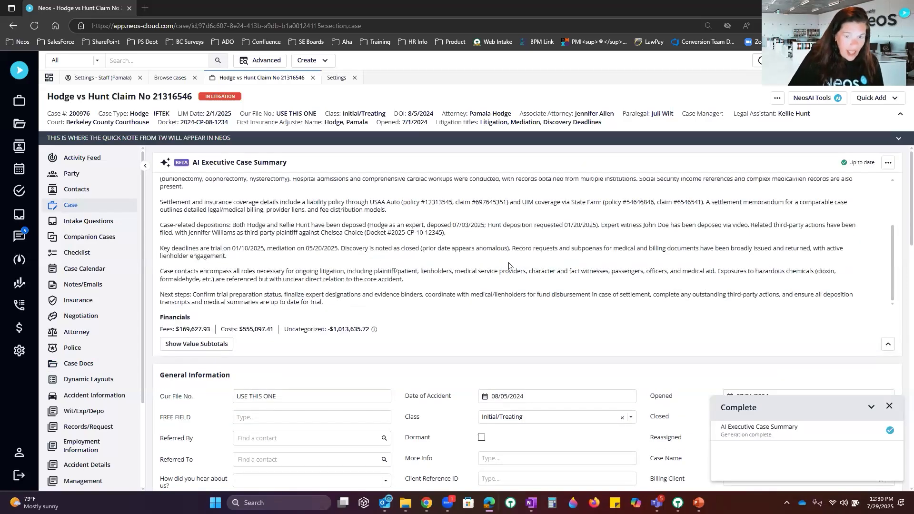
pyautogui.scroll(3, 508, 261)
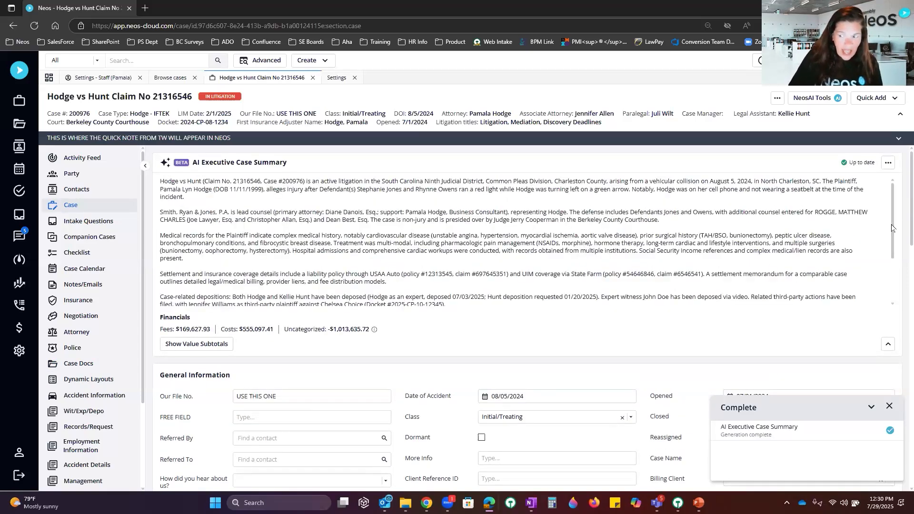
pyautogui.scroll(-3, 892, 257)
pyautogui.scroll(3, 885, 205)
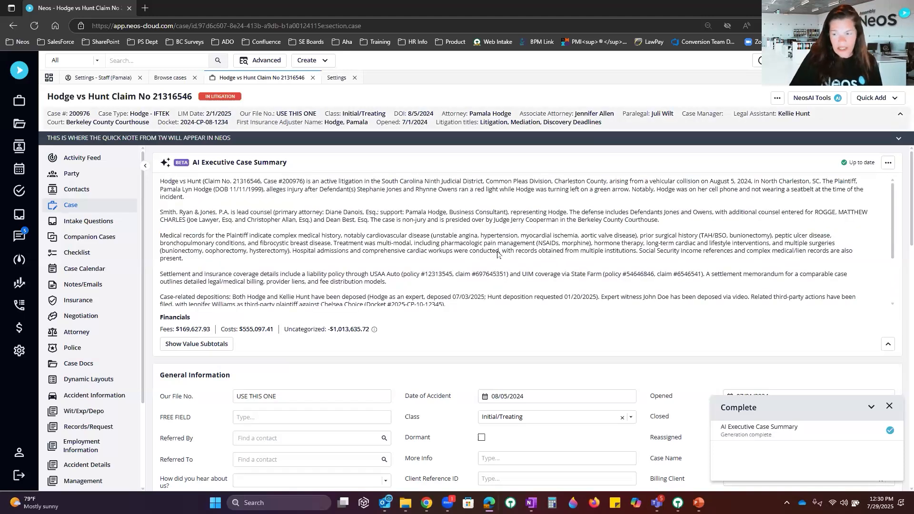
# Step: Collapse the AI summary to two lines, dismiss the Complete notice, and open Case Docs
pyautogui.click(889, 345)
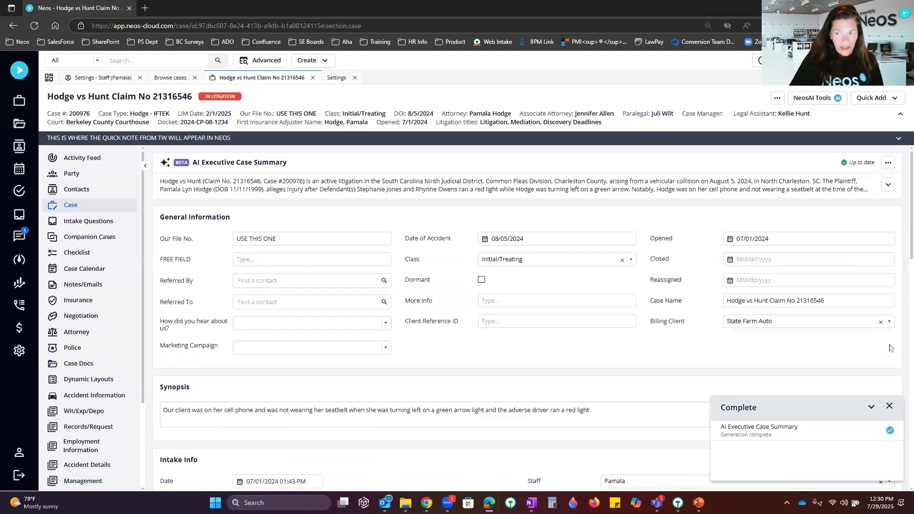
pyautogui.click(888, 185)
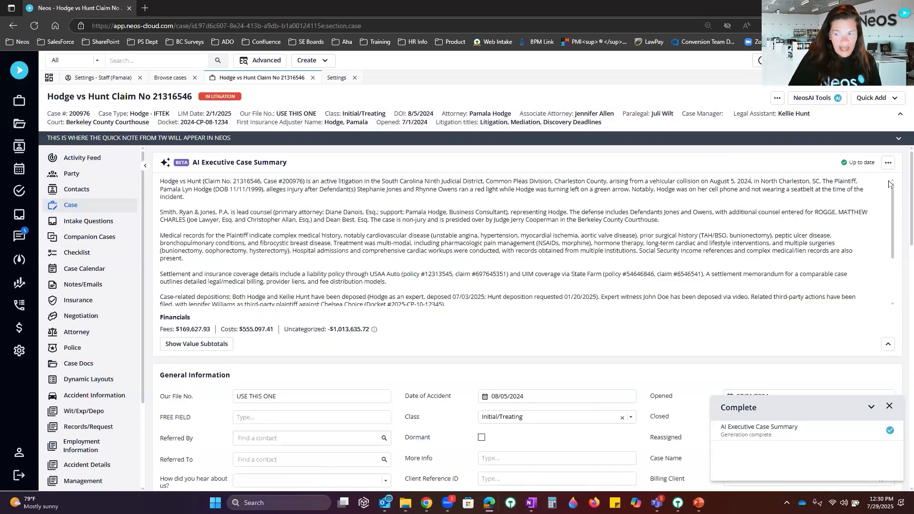
pyautogui.click(888, 345)
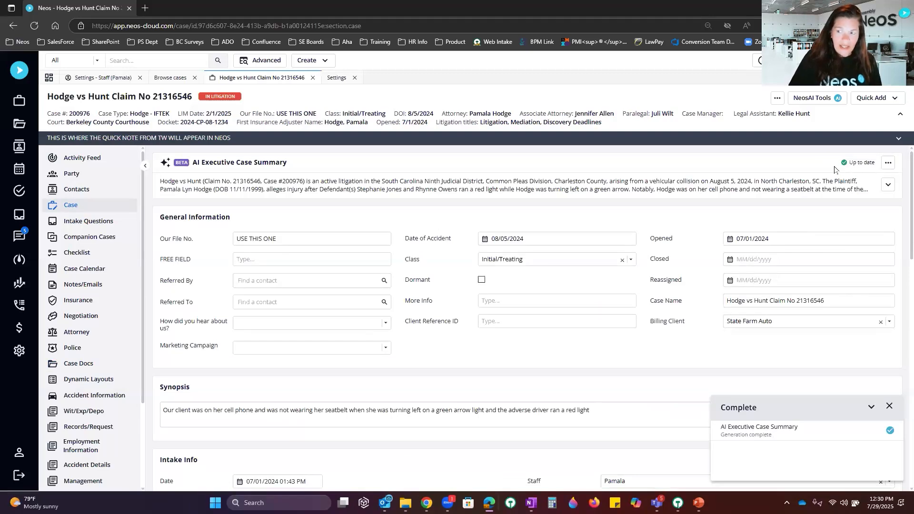
pyautogui.moveTo(842, 168)
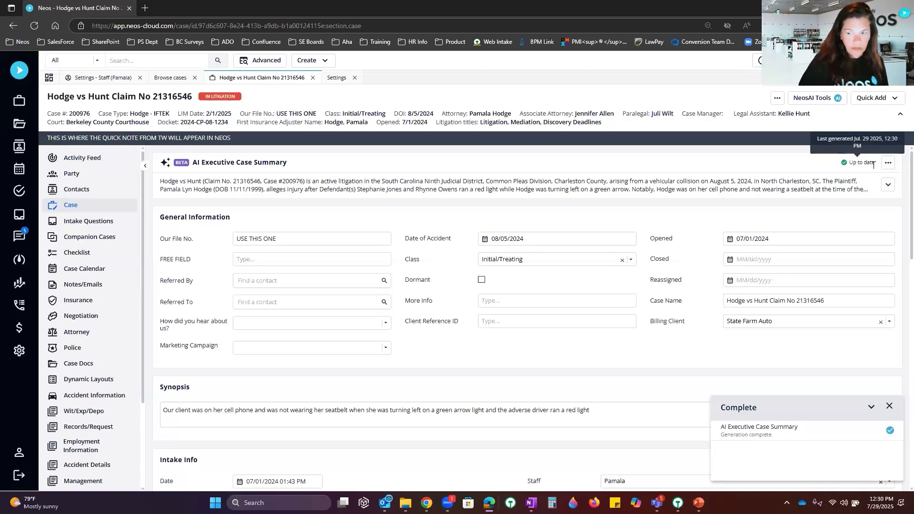
pyautogui.click(889, 406)
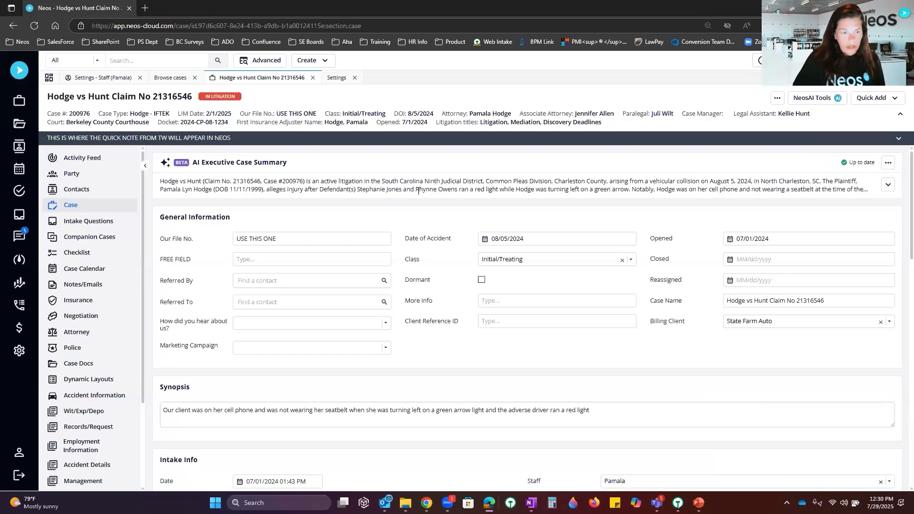
pyautogui.click(79, 364)
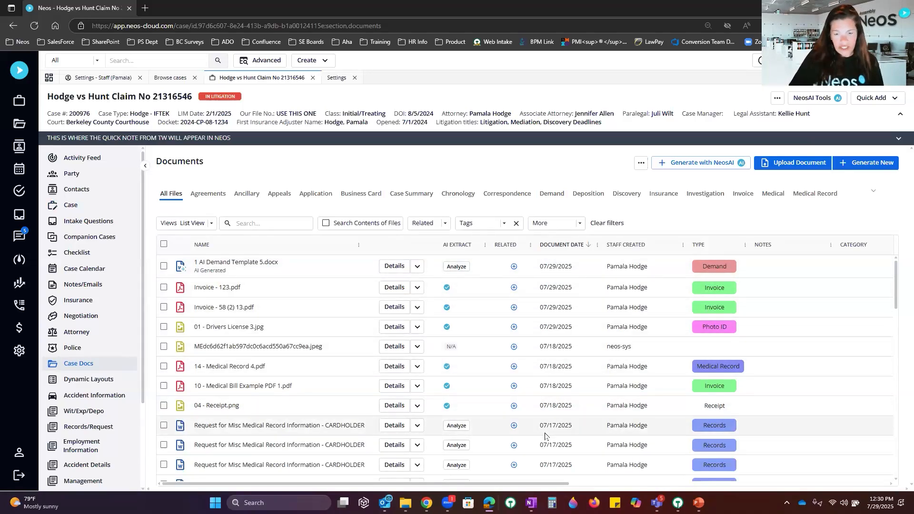
# Step: Analyze the first Request for Misc Medical Record Information letter with NeosAI Extract and open its details
pyautogui.scroll(-3, 545, 435)
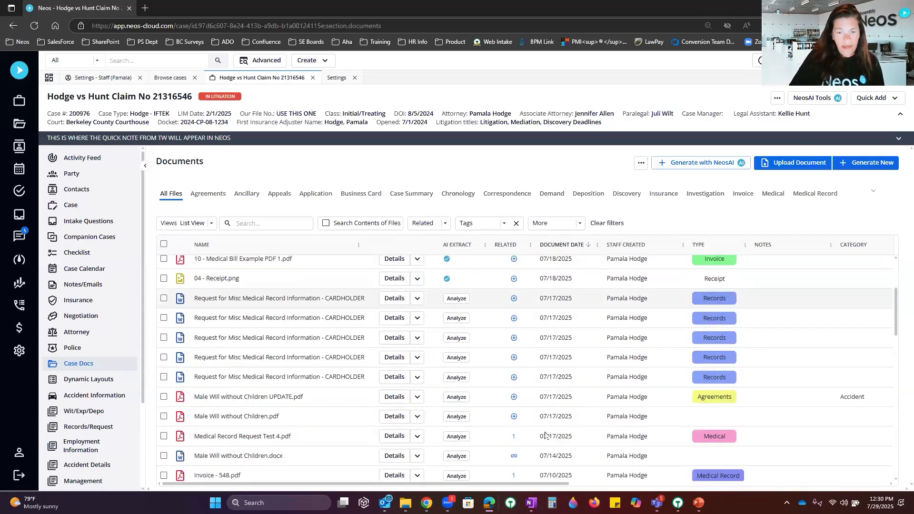
pyautogui.click(418, 299)
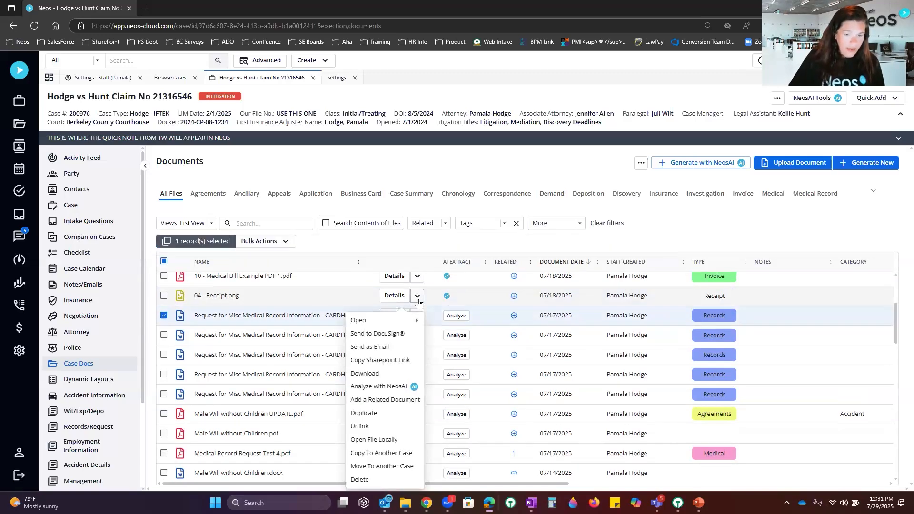
pyautogui.click(393, 388)
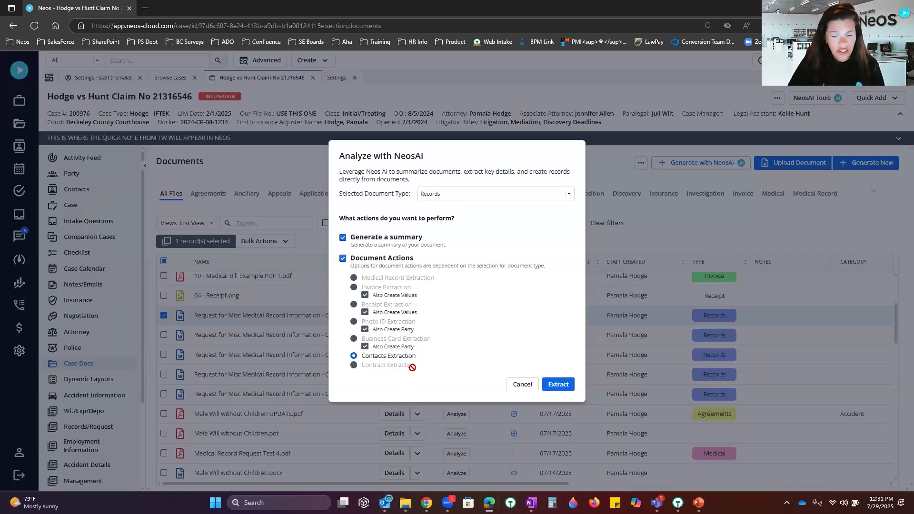
pyautogui.click(549, 381)
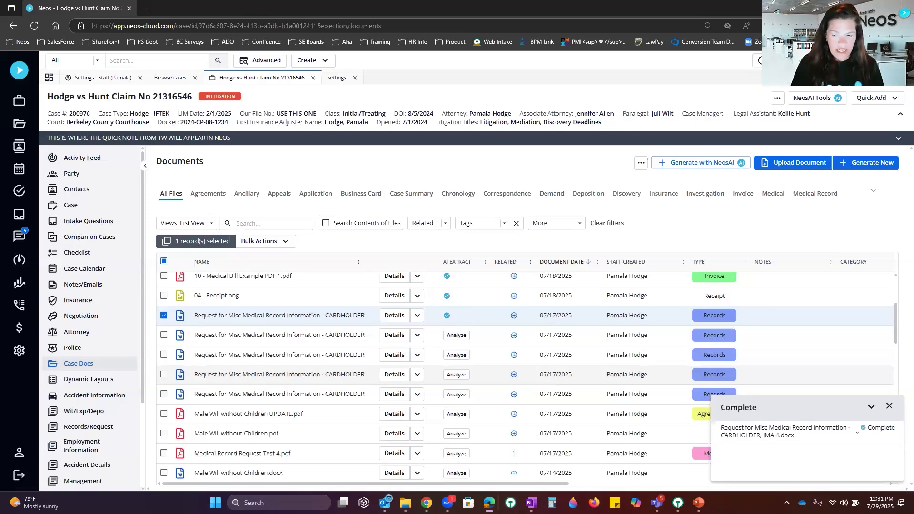
pyautogui.click(397, 316)
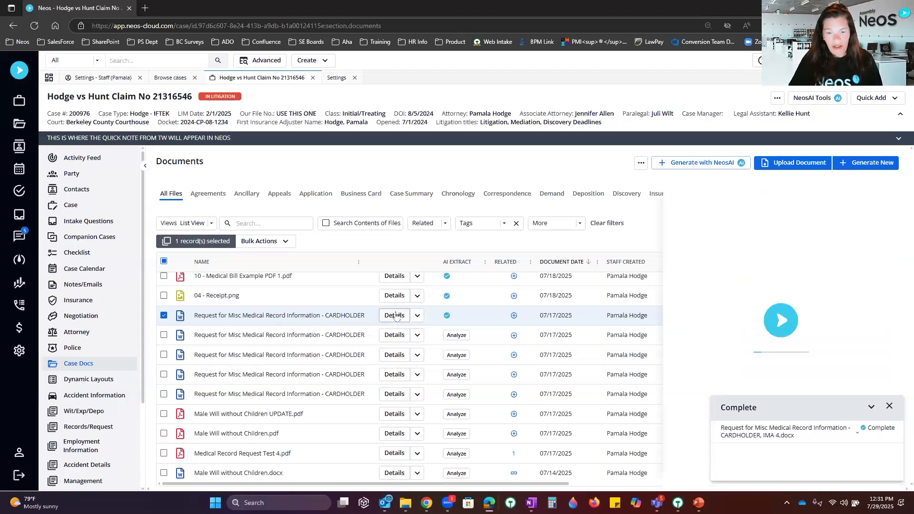
# Step: Open the analysed letter's full page, read its Document Summary, and show its Related Items
pyautogui.click(889, 408)
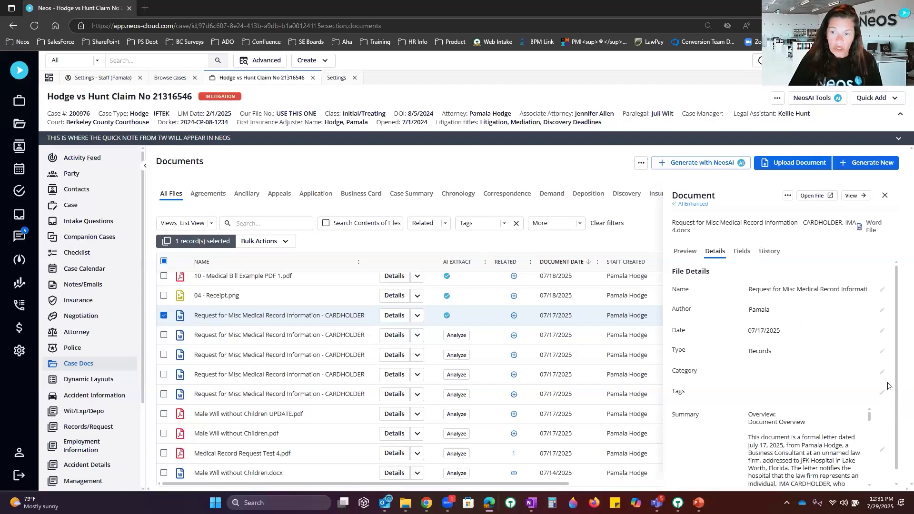
pyautogui.click(836, 424)
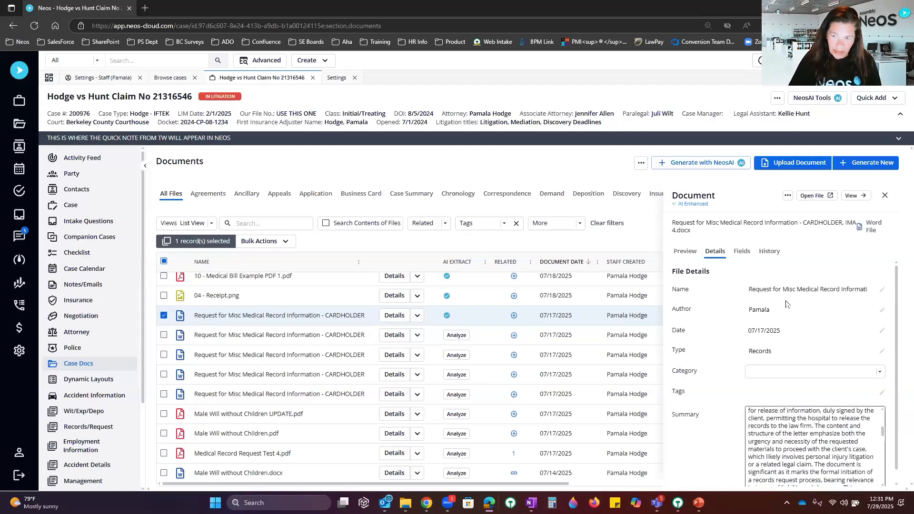
pyautogui.click(860, 197)
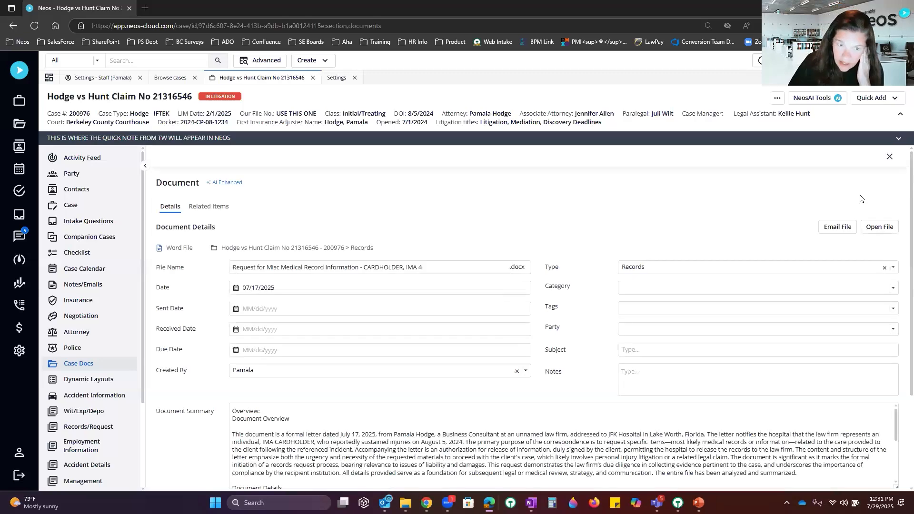
pyautogui.scroll(-3, 537, 390)
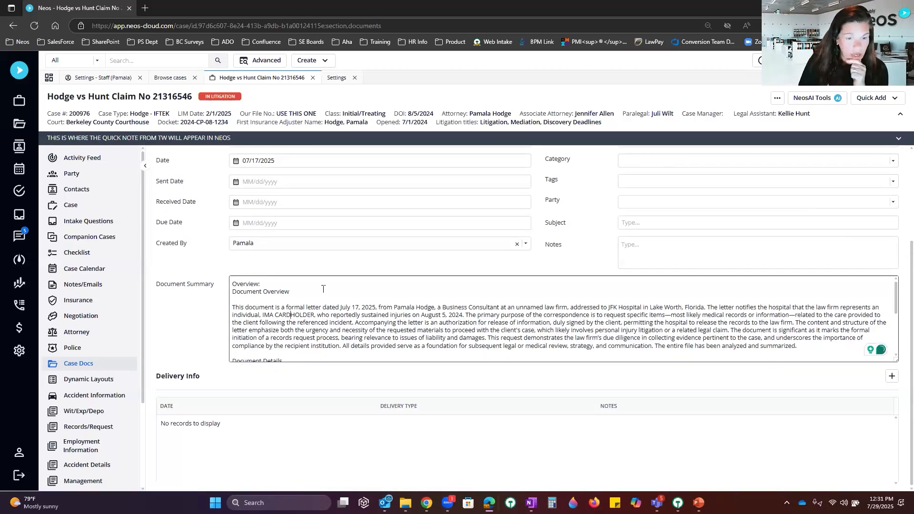
pyautogui.scroll(-2, 323, 289)
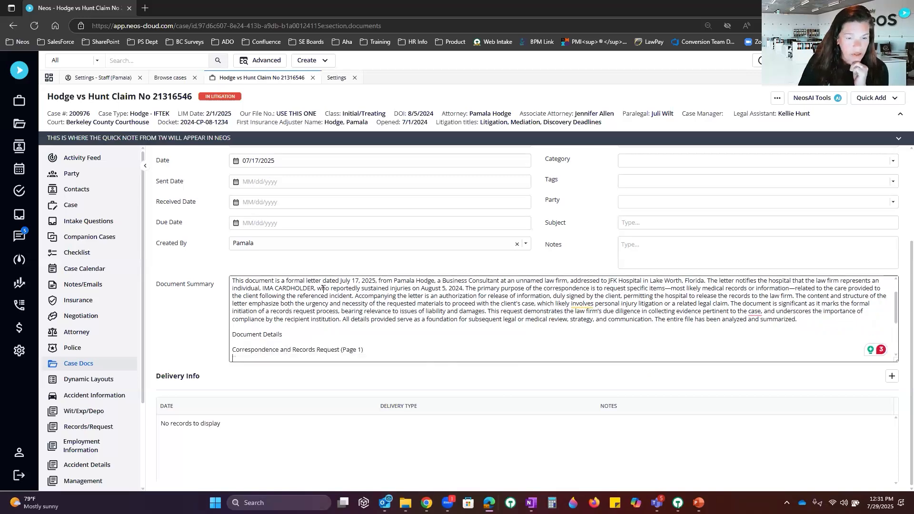
pyautogui.scroll(-3, 323, 289)
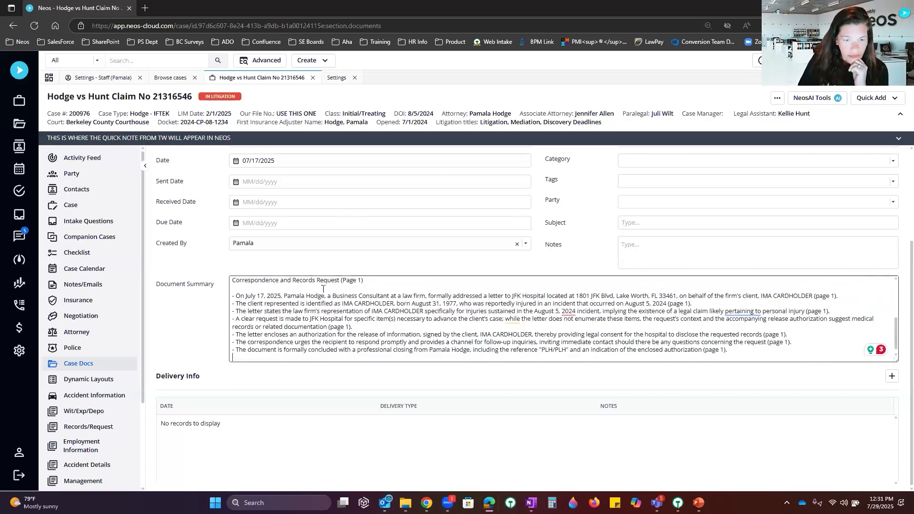
pyautogui.scroll(5, 323, 289)
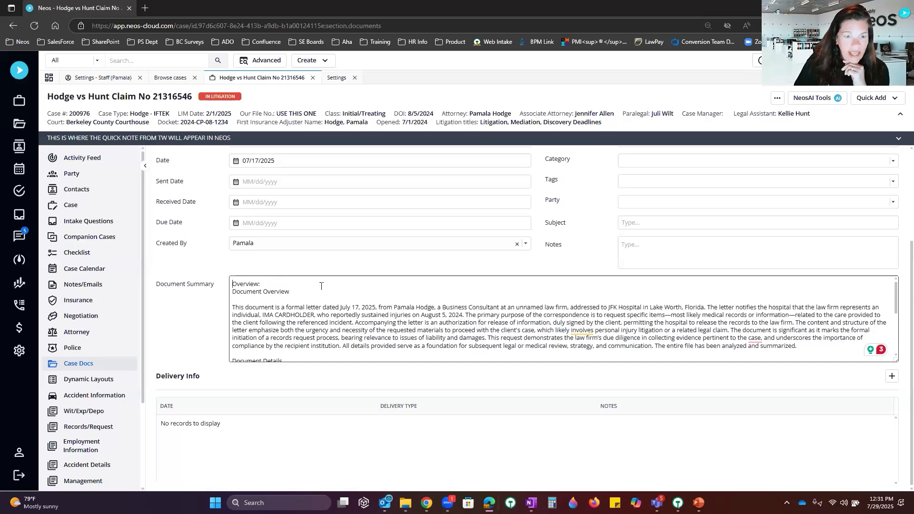
pyautogui.scroll(3, 400, 223)
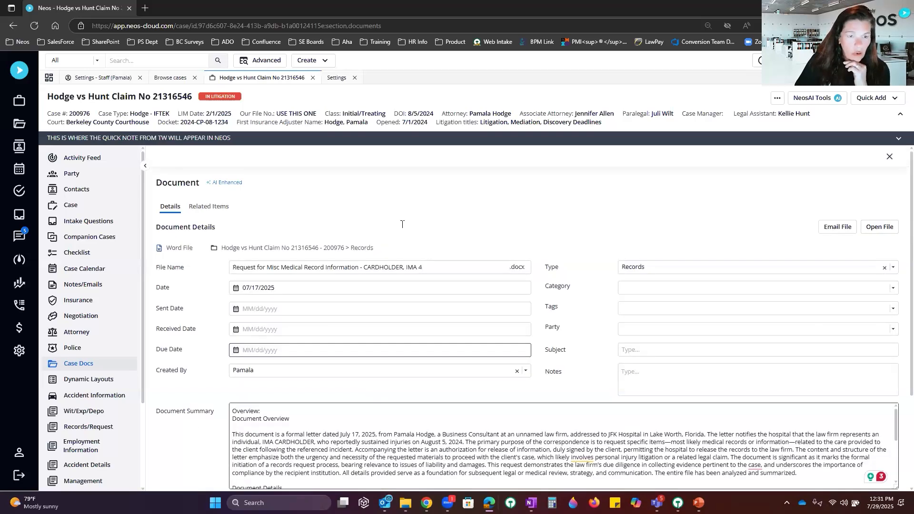
pyautogui.click(222, 209)
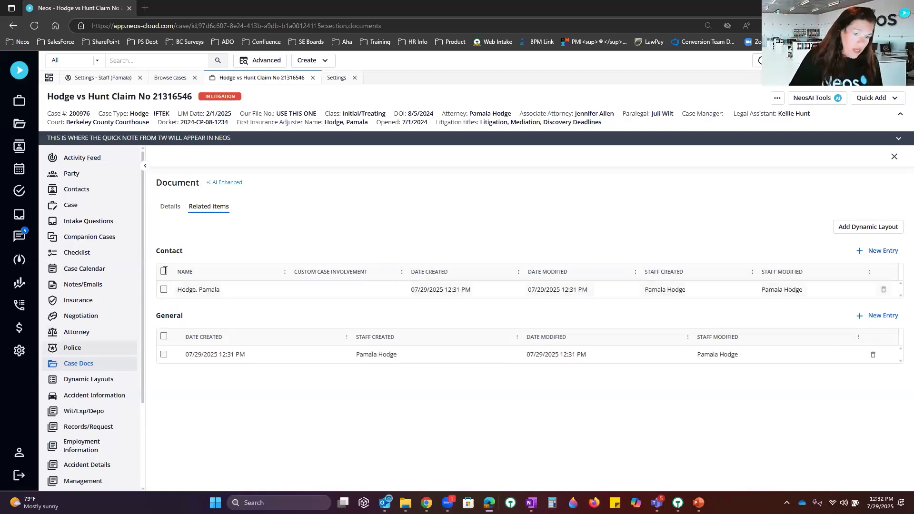
# Step: Browse the case's Contact and Case Expense dynamic layout records, then open Settings
pyautogui.click(83, 380)
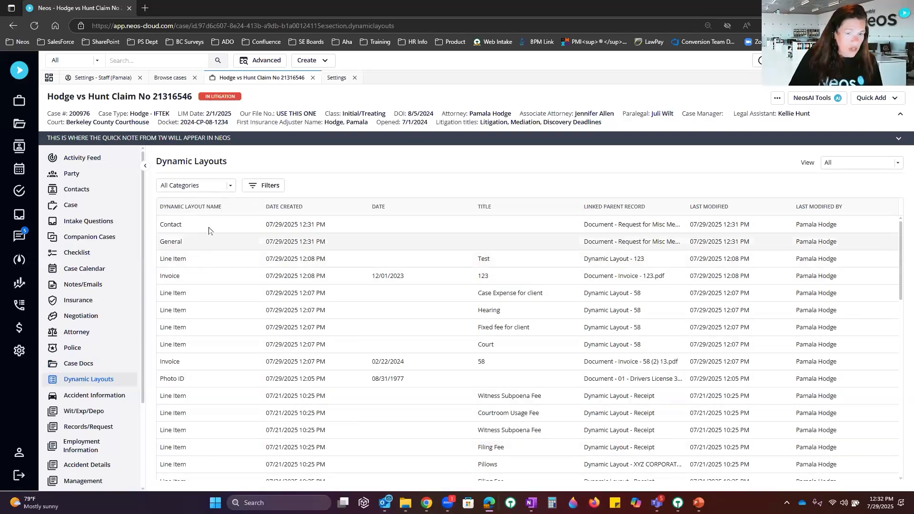
pyautogui.click(296, 227)
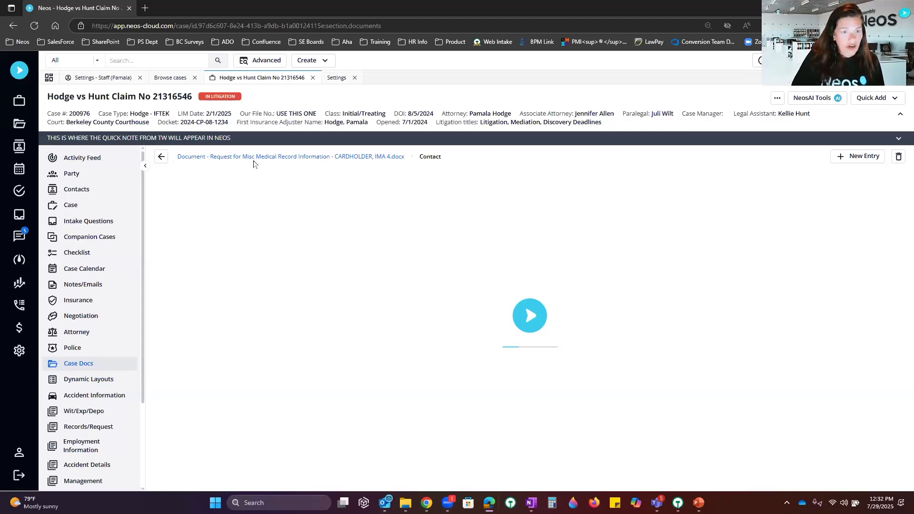
pyautogui.click(162, 159)
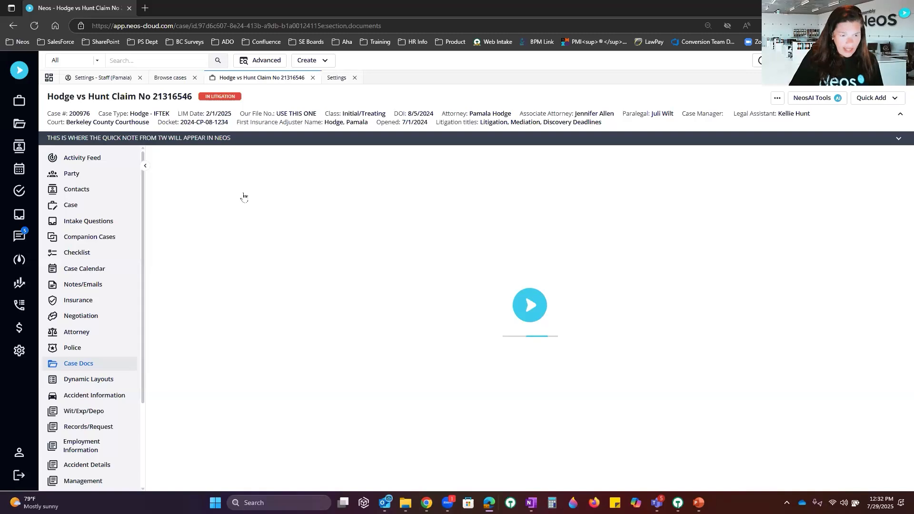
pyautogui.click(108, 381)
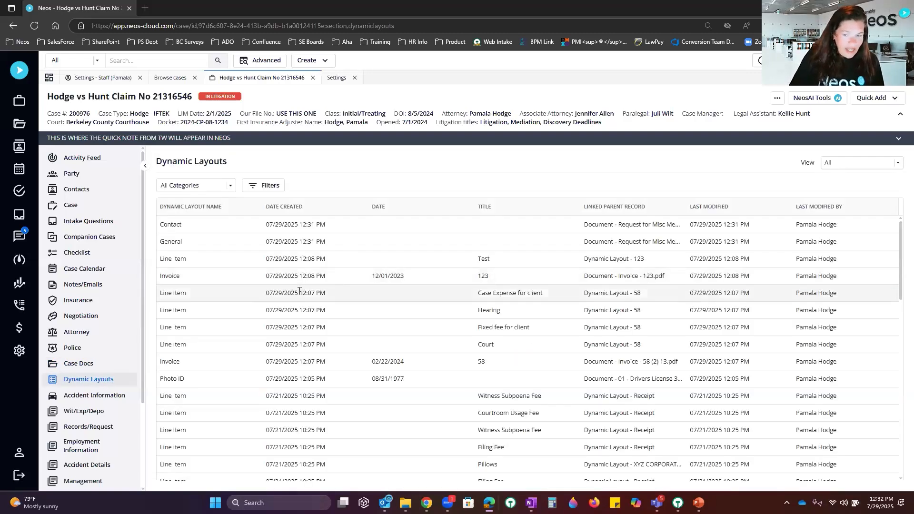
pyautogui.click(299, 294)
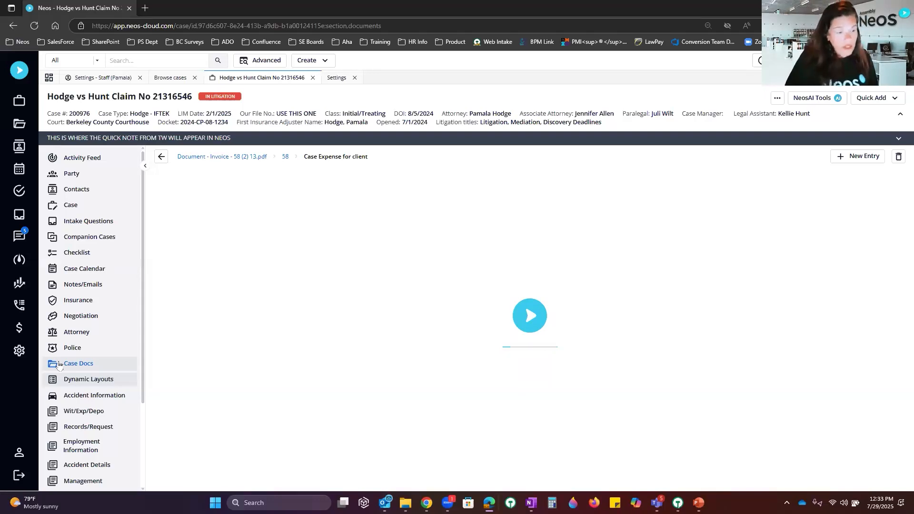
pyautogui.click(19, 351)
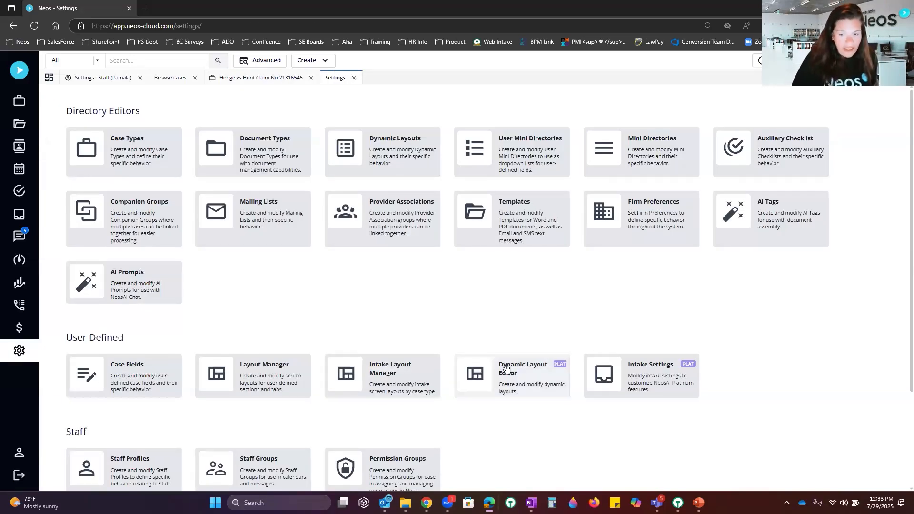
# Step: Open the Dynamic Layout Editor and load the existing Asbestos layout
pyautogui.click(536, 370)
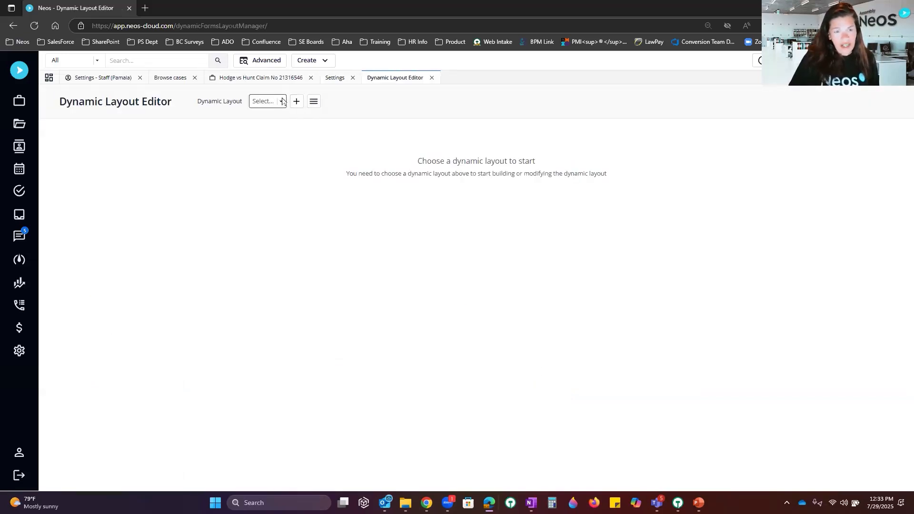
pyautogui.click(283, 101)
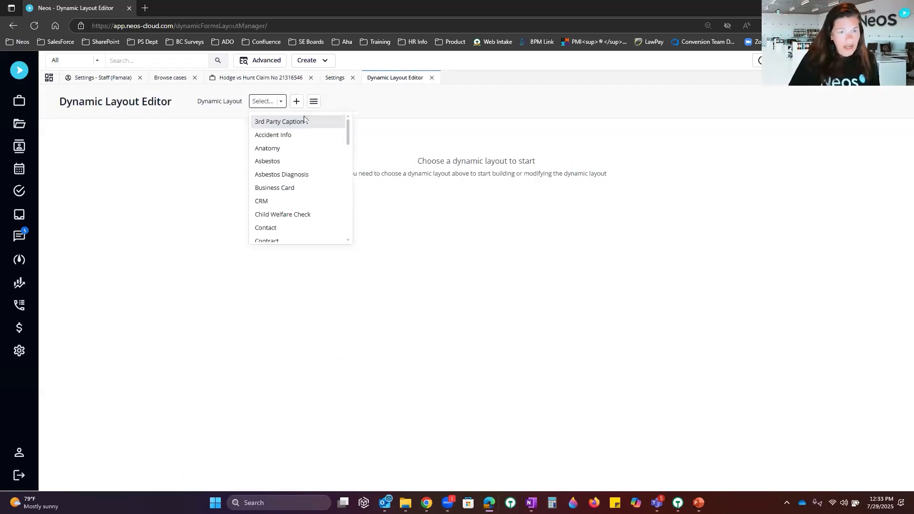
pyautogui.click(295, 162)
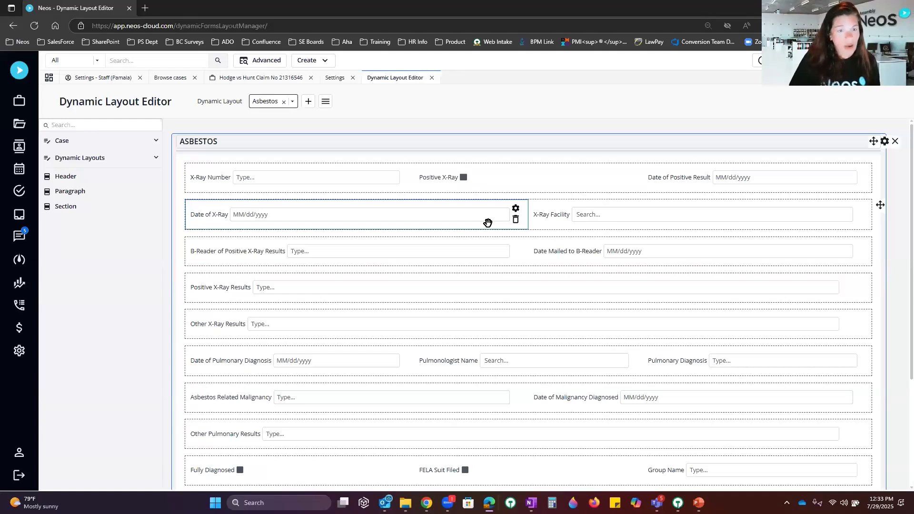
# Step: Create a new empty dynamic layout named 'PAM TESTING 230'
pyautogui.click(308, 102)
pyautogui.click(440, 270)
pyautogui.write('PAM ')
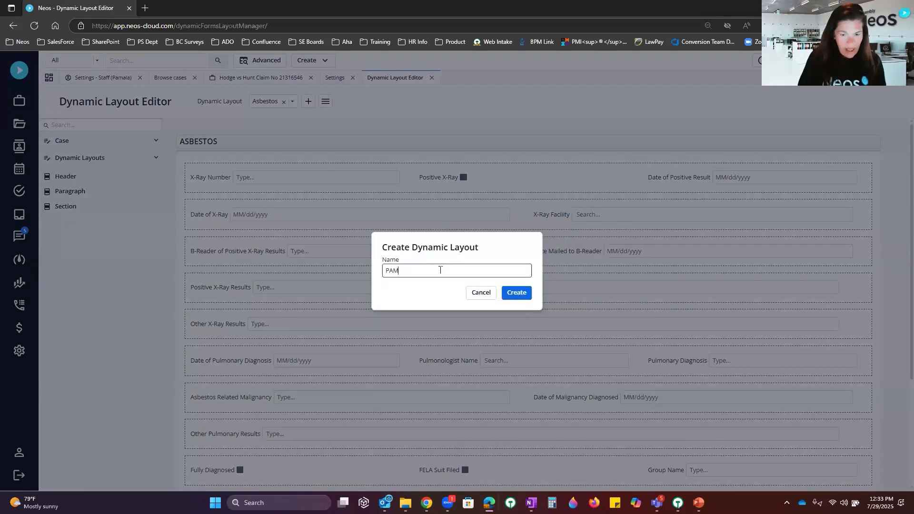
pyautogui.write('TESTING 230')
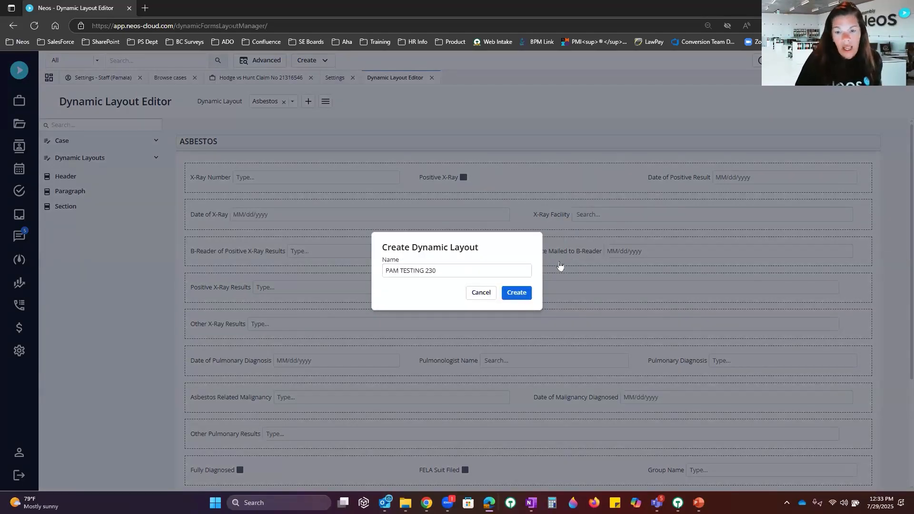
pyautogui.click(516, 292)
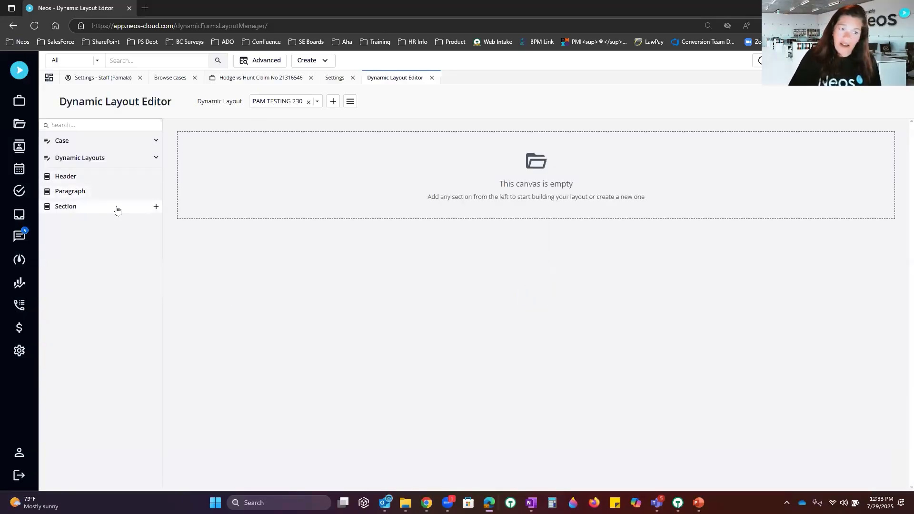
# Step: Search the left-panel fields for 'ser', then show the full Dynamic Layouts settings list
pyautogui.click(108, 123)
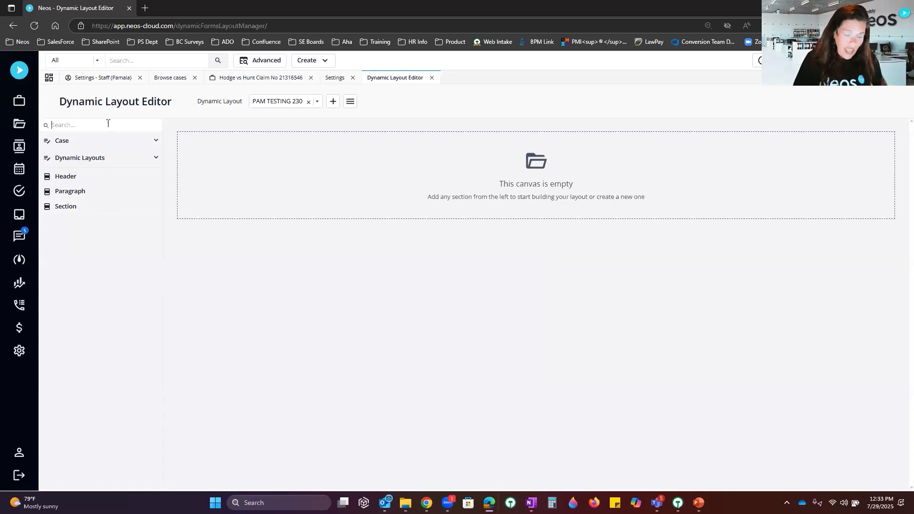
pyautogui.write('ser')
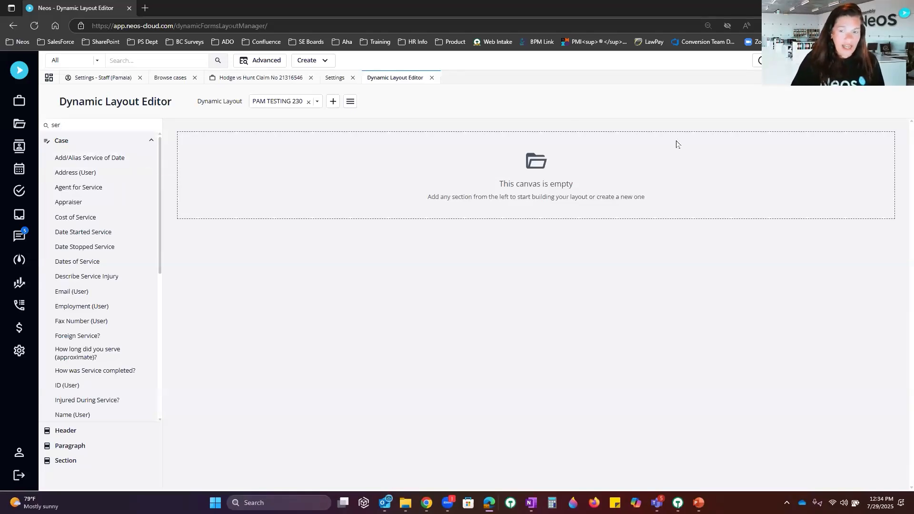
pyautogui.click(352, 102)
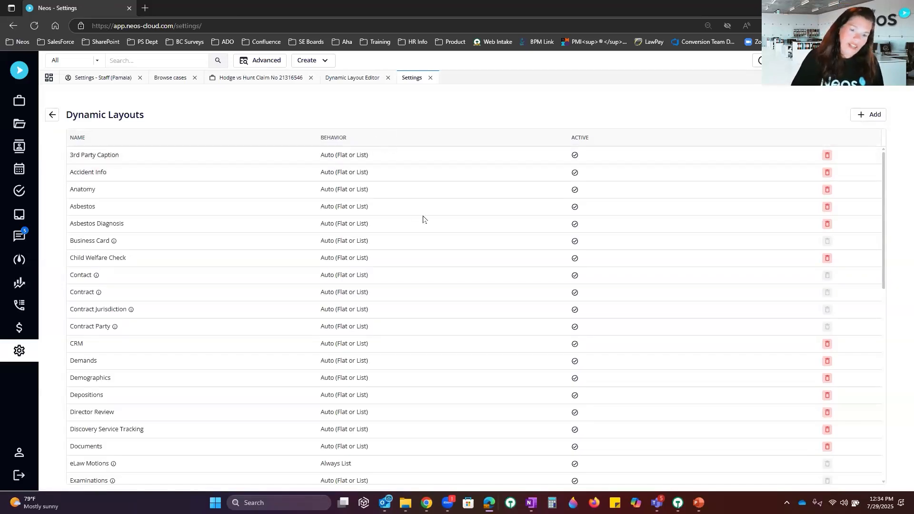
pyautogui.scroll(-5, 422, 218)
pyautogui.scroll(5, 423, 216)
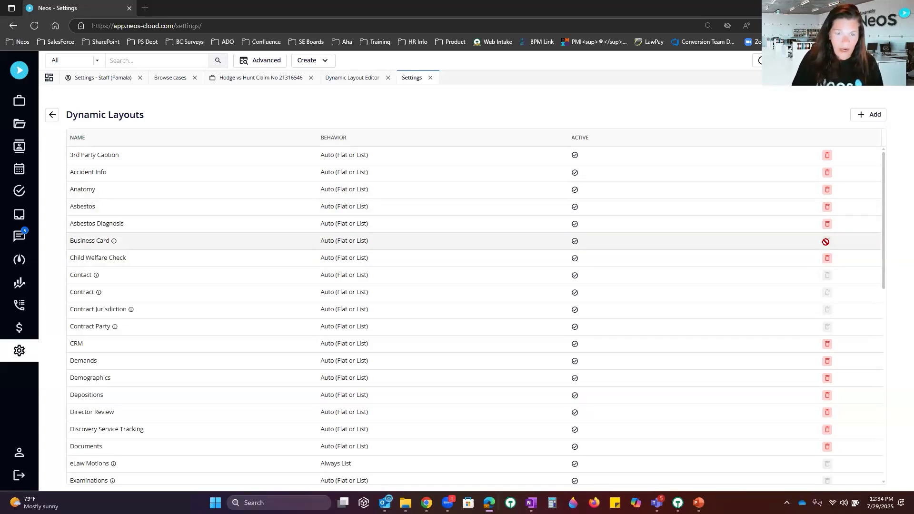
pyautogui.doubleClick(610, 241)
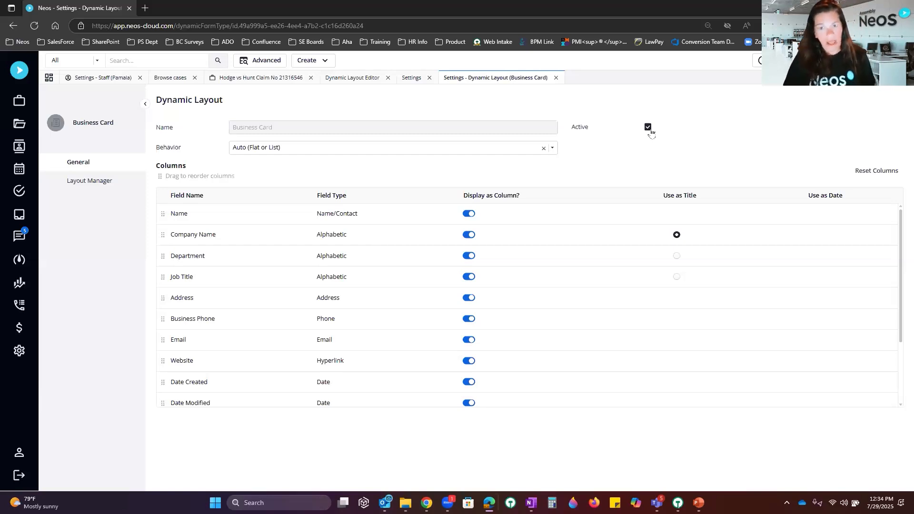
pyautogui.click(556, 77)
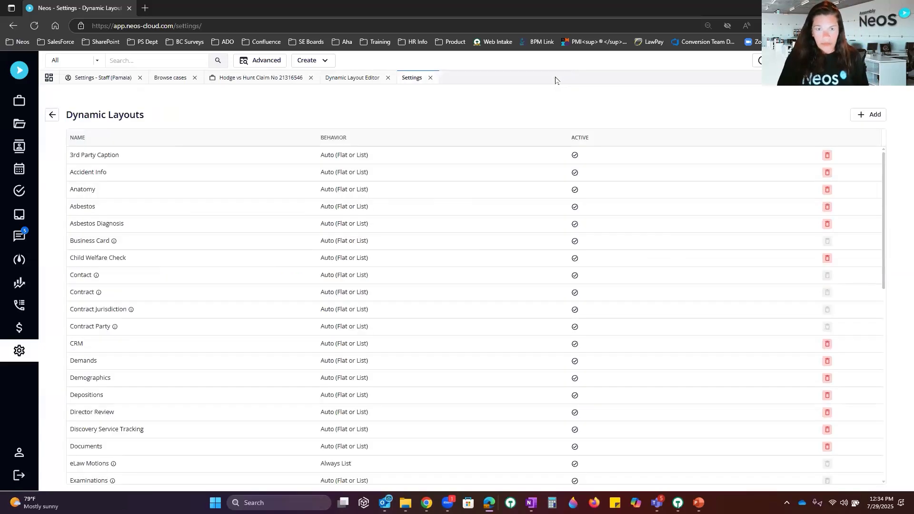
# Step: Switch back to Hodge vs Hunt and step back from the case expense and invoice to Documents
pyautogui.click(261, 78)
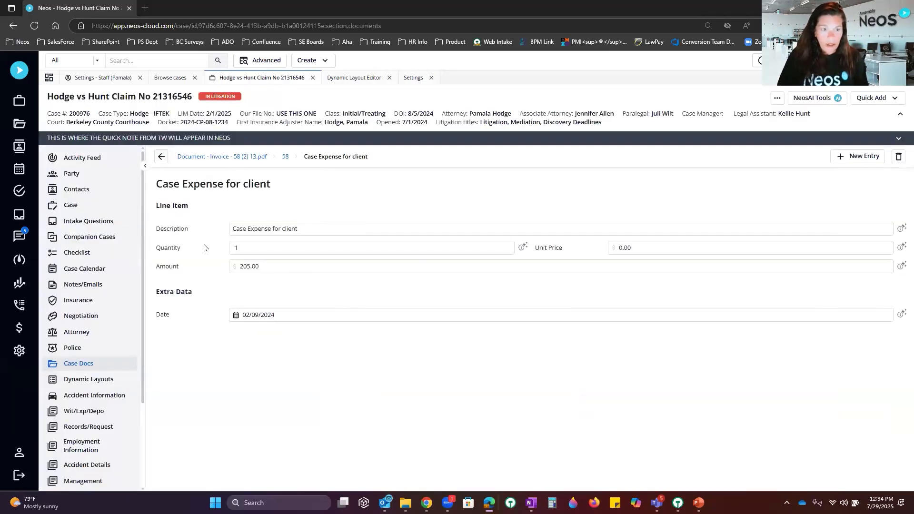
pyautogui.click(162, 158)
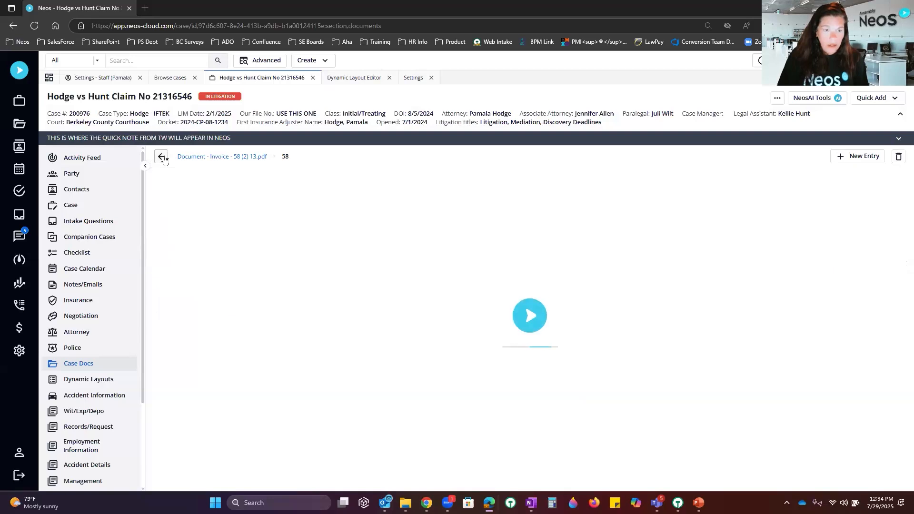
pyautogui.click(164, 158)
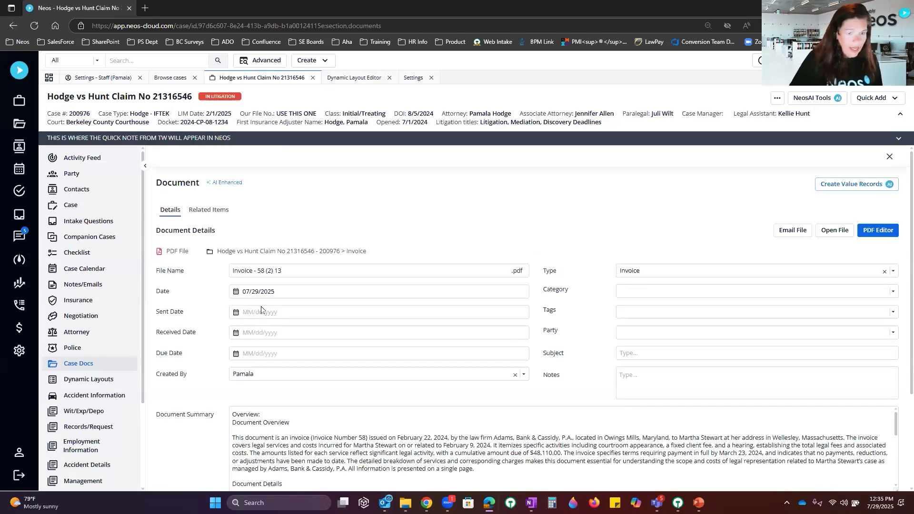
pyautogui.click(889, 156)
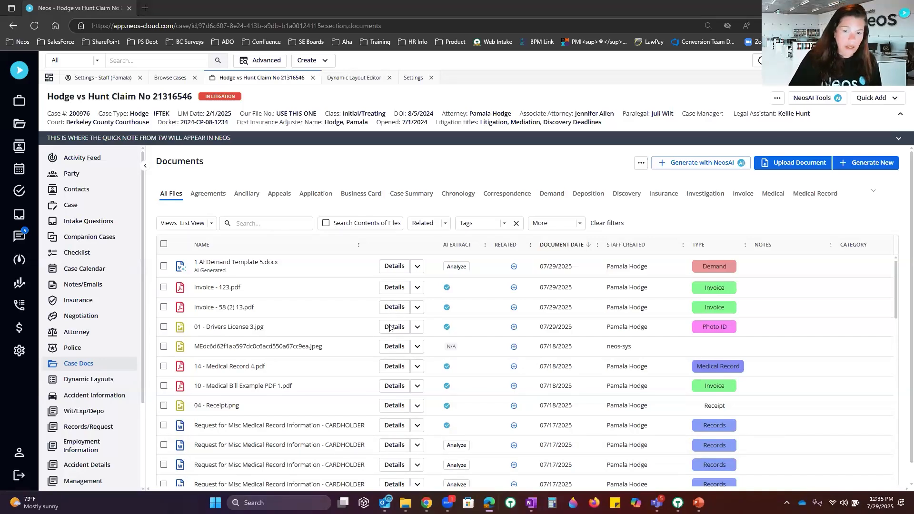
# Step: Upload 13 - Medical Record Example.pdf as document type Medical Record with NeosAI analysis enabled
pyautogui.moveTo(389, 327); pyautogui.dragTo(677, 239)
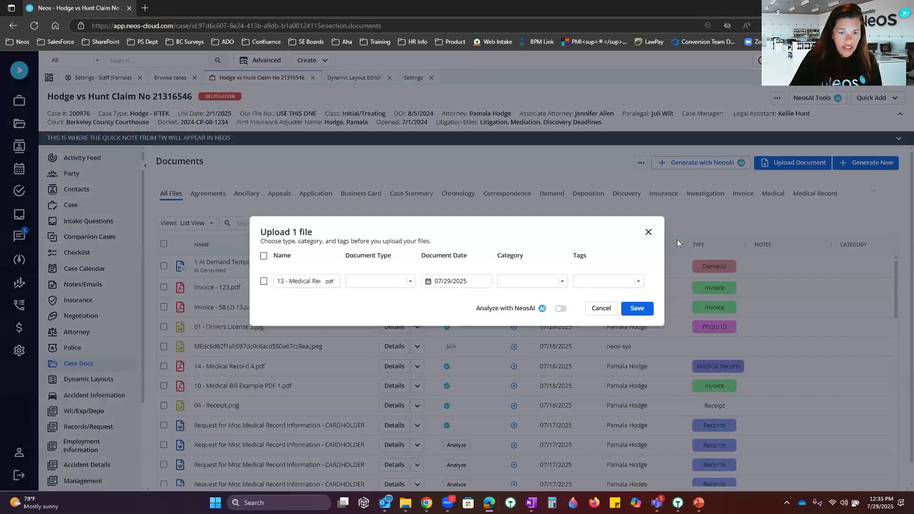
pyautogui.click(385, 282)
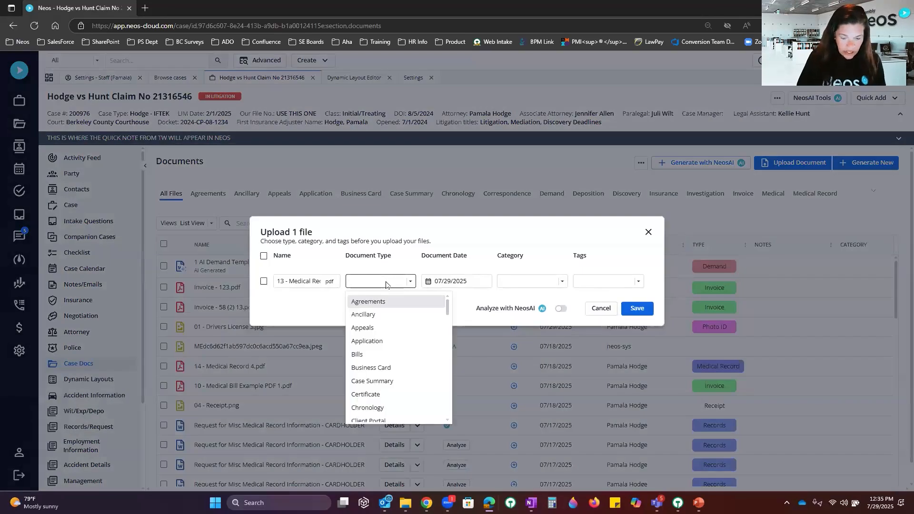
pyautogui.write('med')
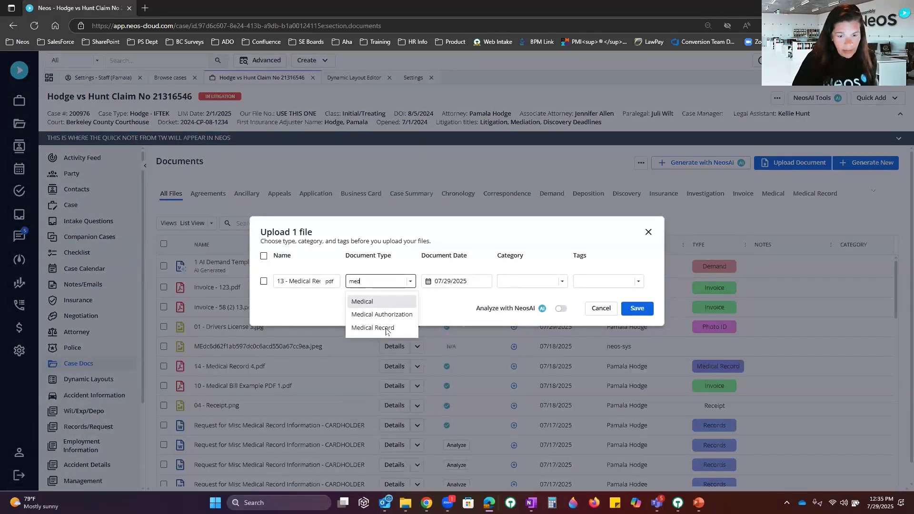
pyautogui.click(386, 328)
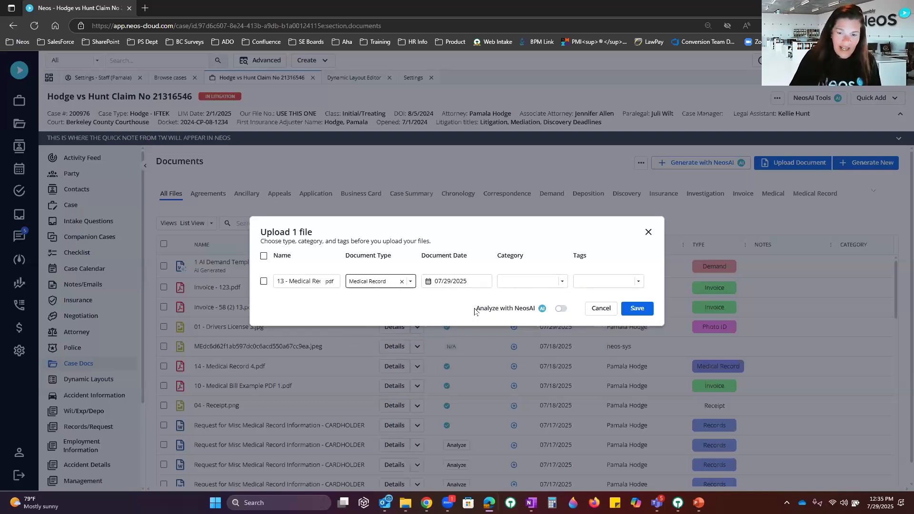
pyautogui.moveTo(476, 309); pyautogui.dragTo(537, 309)
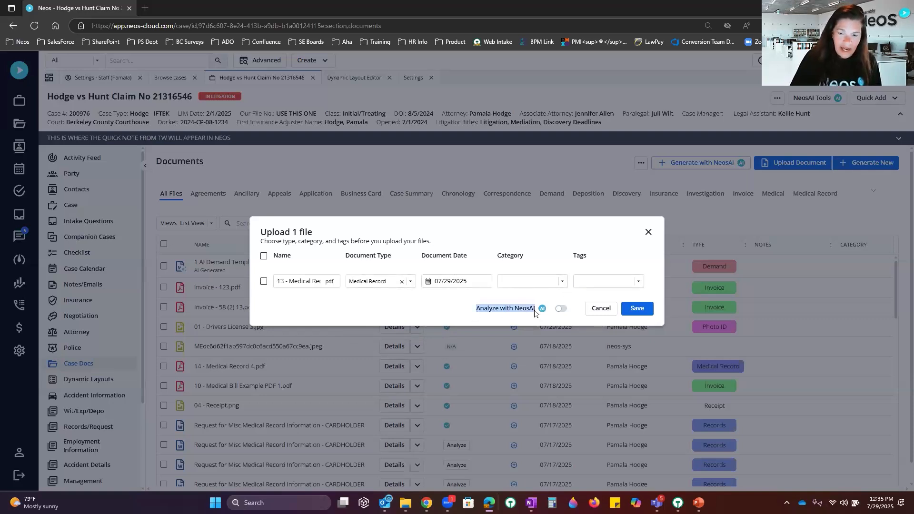
pyautogui.click(563, 310)
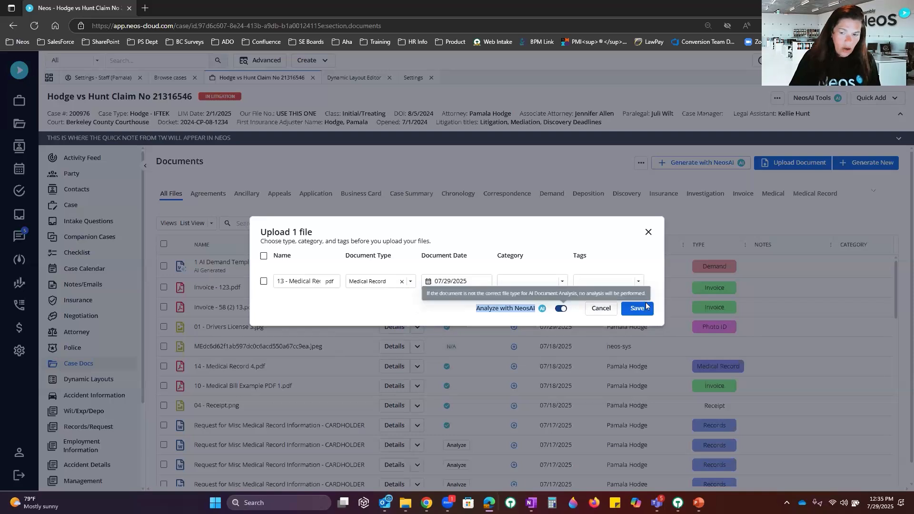
pyautogui.click(632, 309)
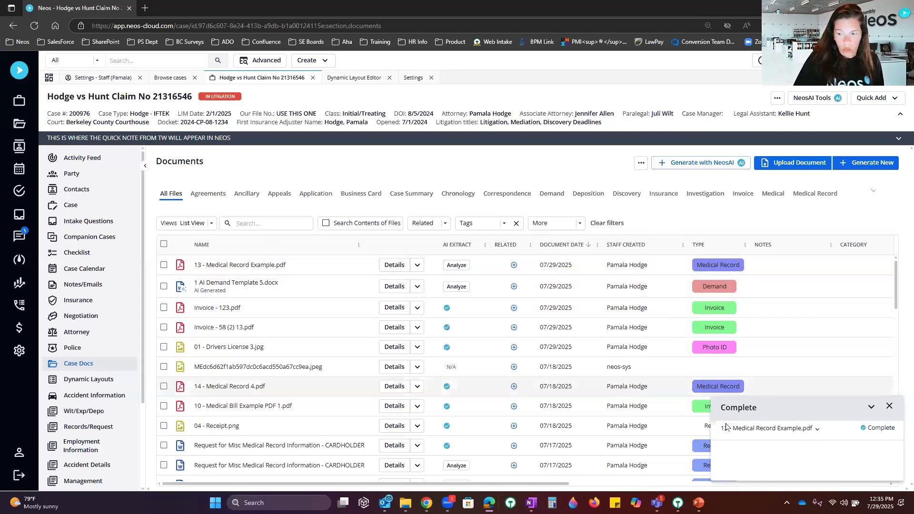
# Step: Open the new medical record's full view and read its AI-generated Document Summary
pyautogui.click(395, 265)
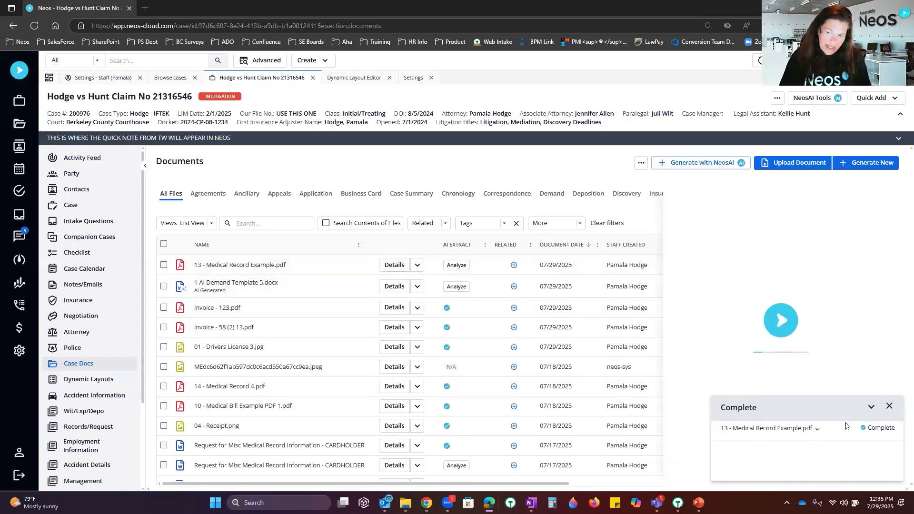
pyautogui.click(889, 406)
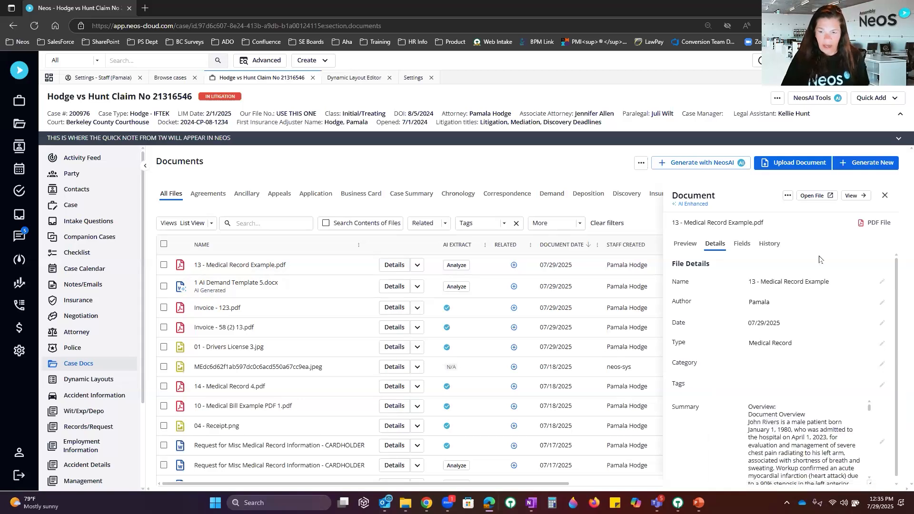
pyautogui.click(852, 196)
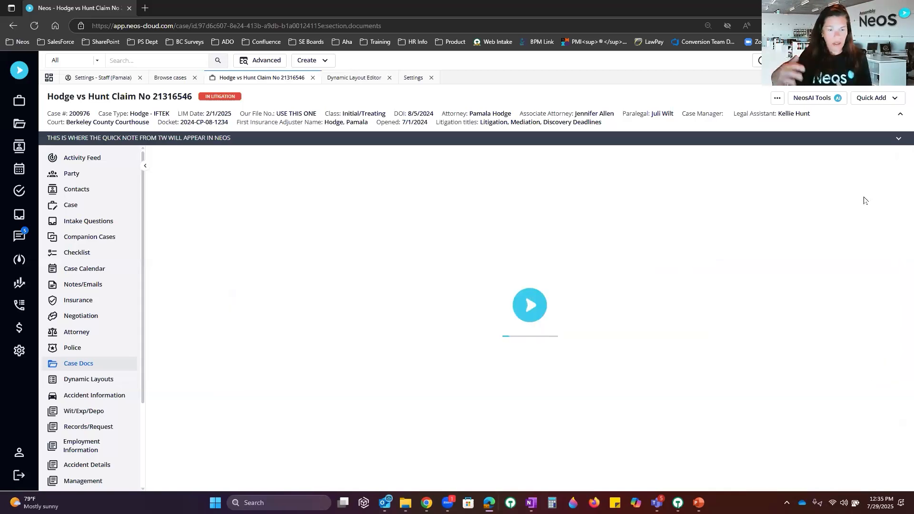
pyautogui.click(338, 428)
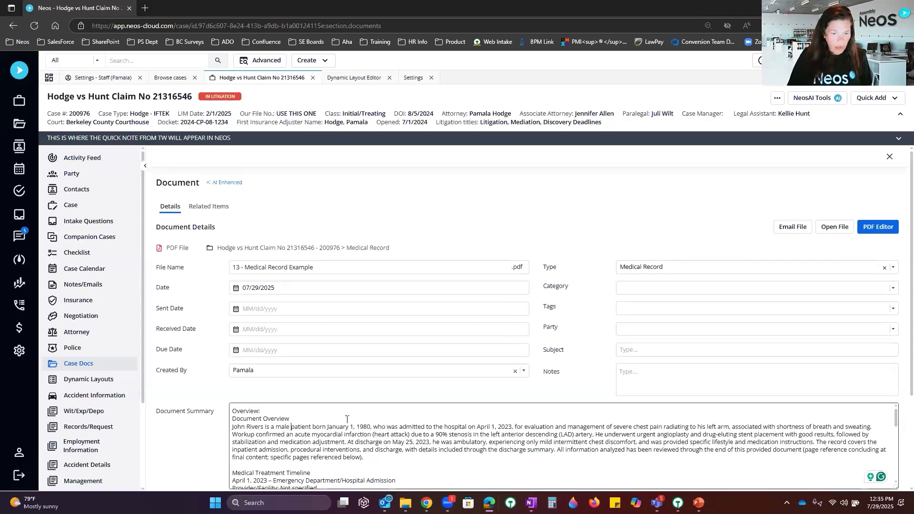
pyautogui.scroll(-15, 347, 420)
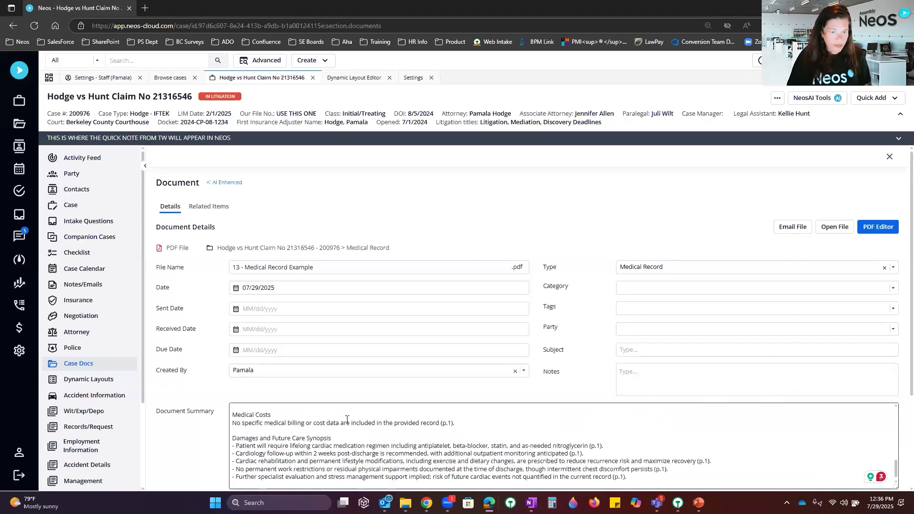
# Step: Review the medical record's Related Items, then close it back to the Documents list
pyautogui.click(220, 211)
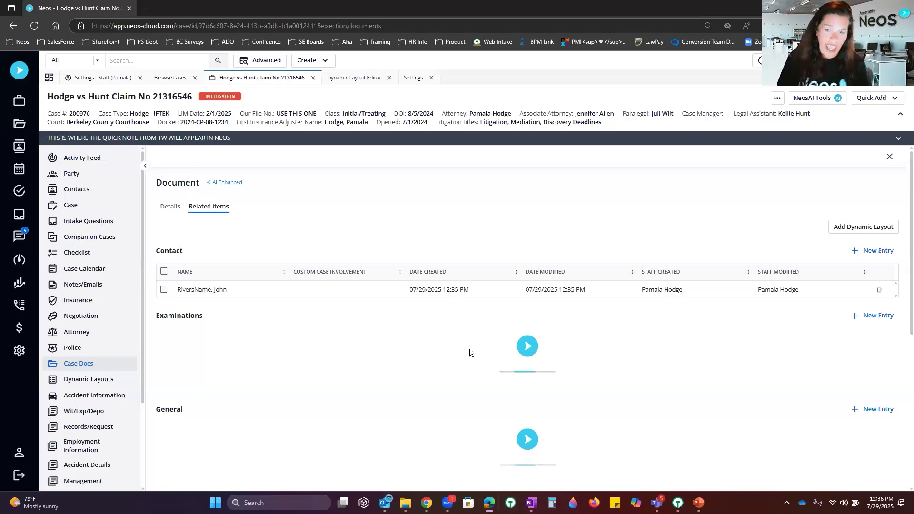
pyautogui.scroll(-5, 690, 336)
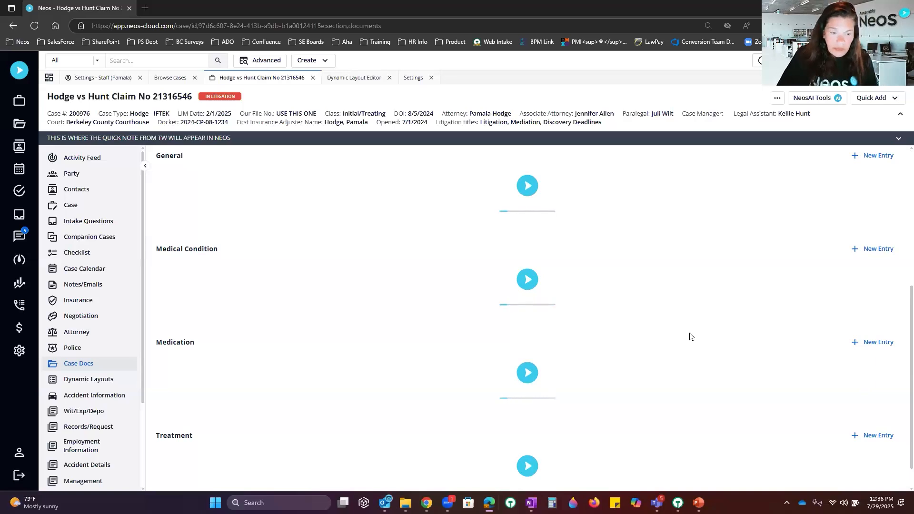
pyautogui.scroll(-1, 690, 336)
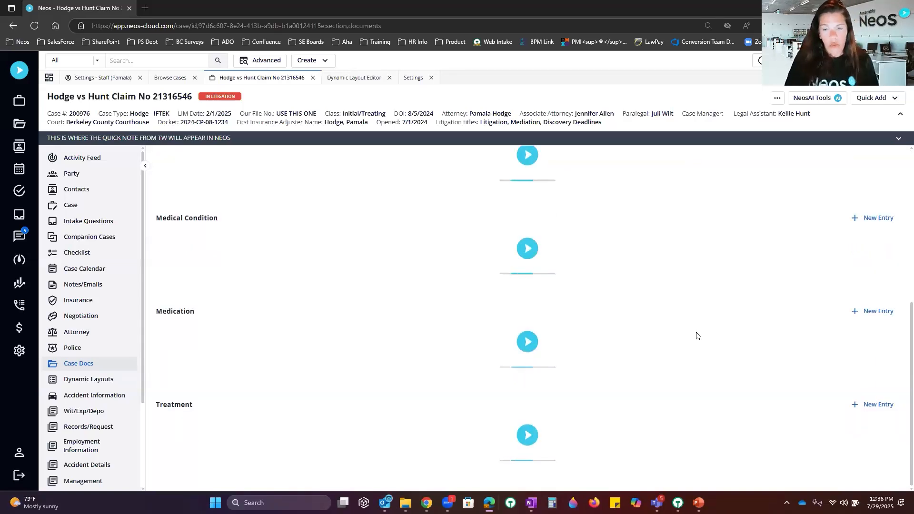
pyautogui.scroll(6, 697, 336)
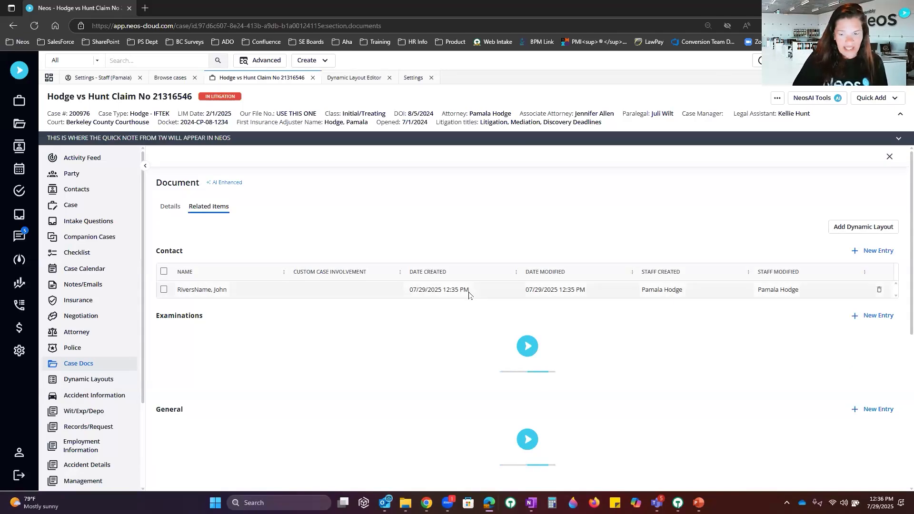
pyautogui.click(890, 158)
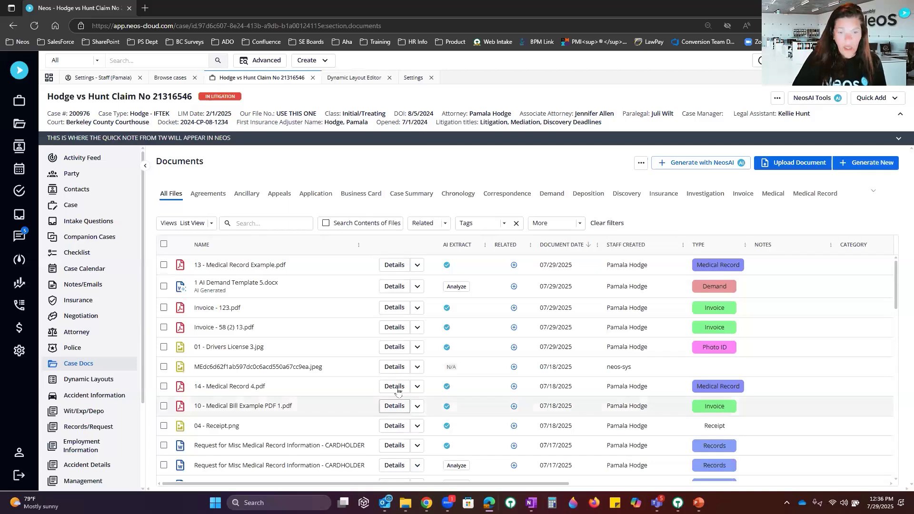
# Step: Open 14 - Medical Record 4.pdf and review its four extracted contacts, Examinations and General items
pyautogui.click(396, 388)
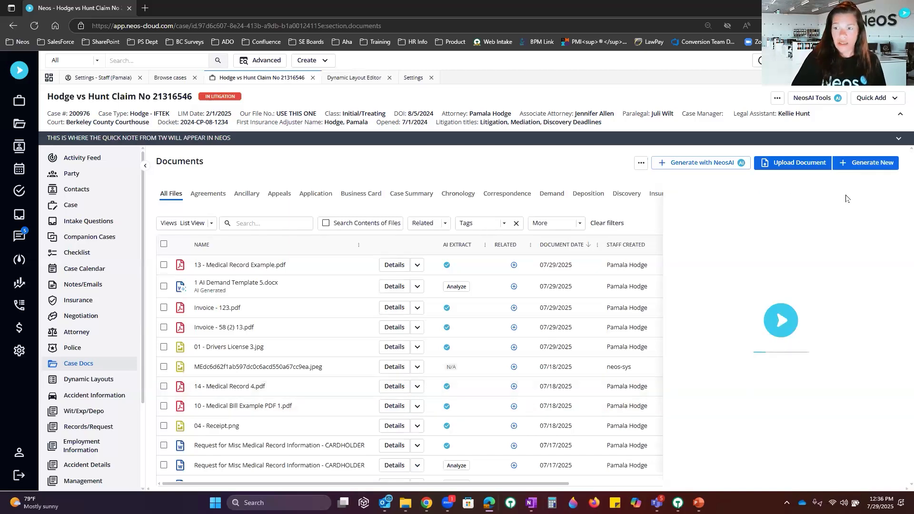
pyautogui.click(863, 198)
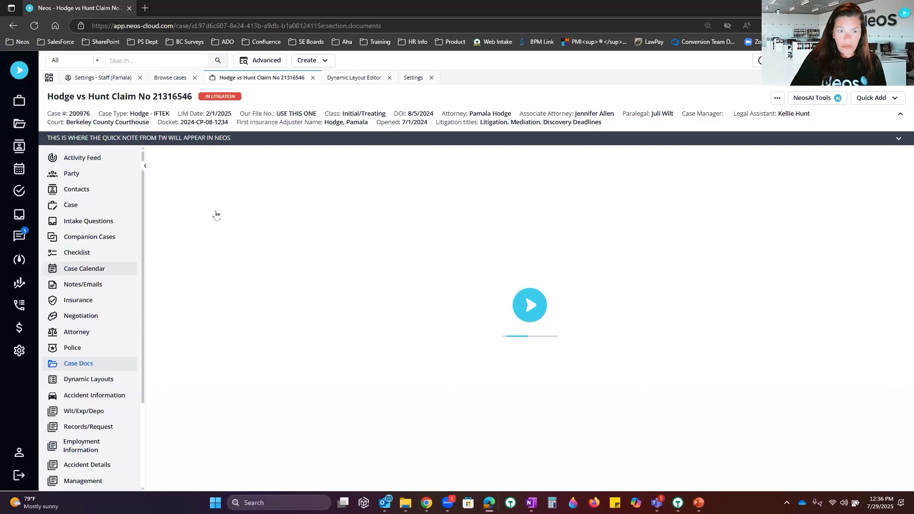
pyautogui.click(214, 209)
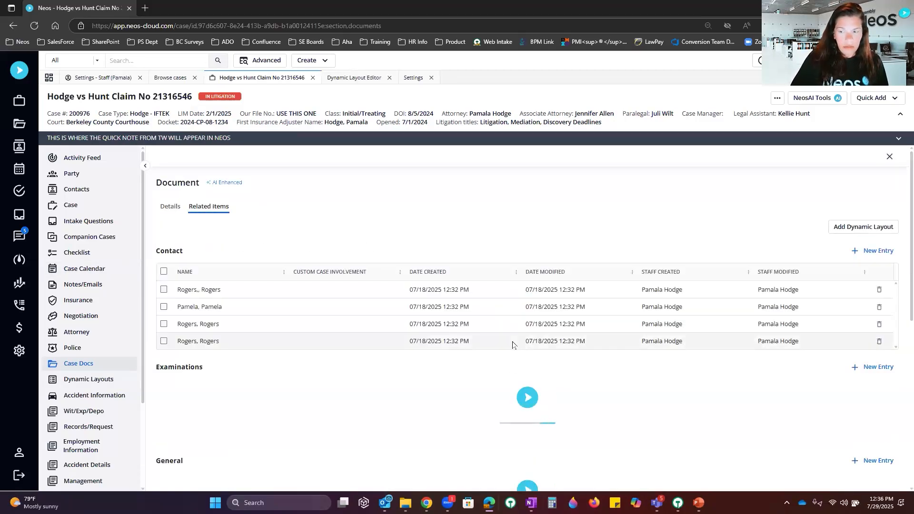
pyautogui.scroll(-10, 513, 344)
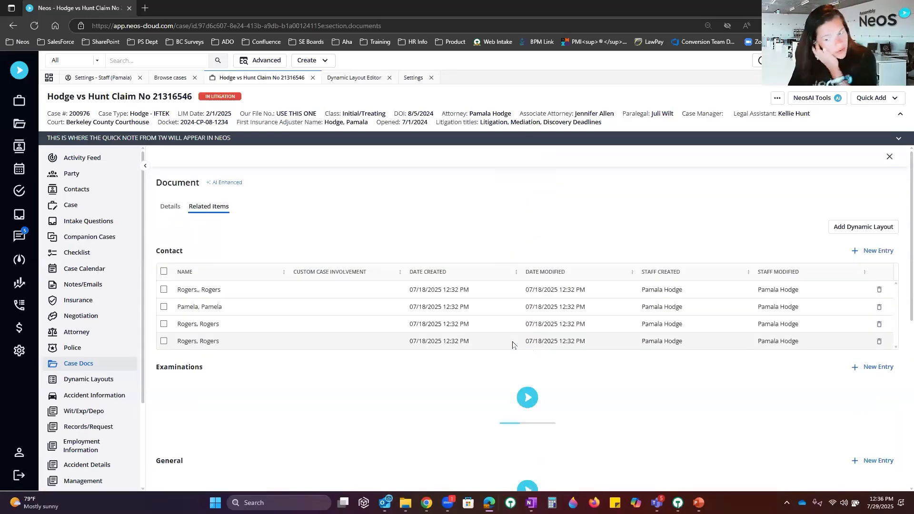
pyautogui.scroll(-1, 513, 344)
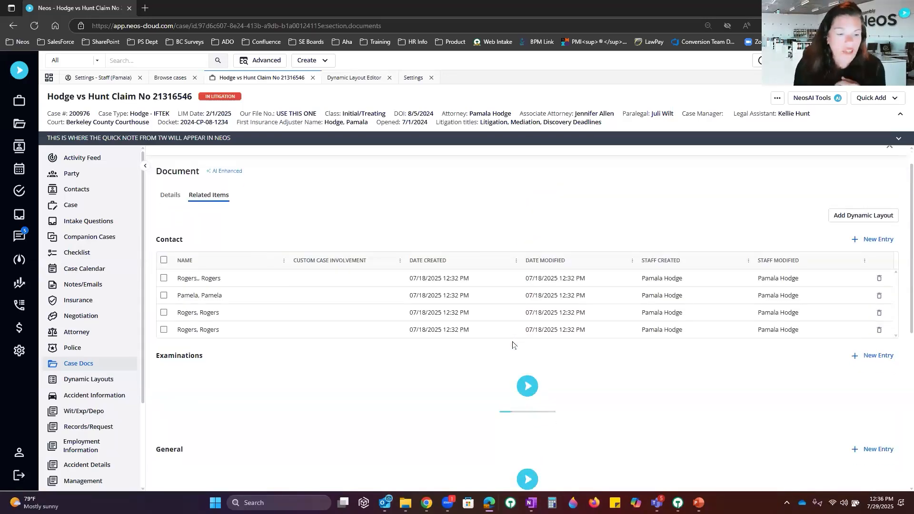
pyautogui.scroll(-3, 513, 345)
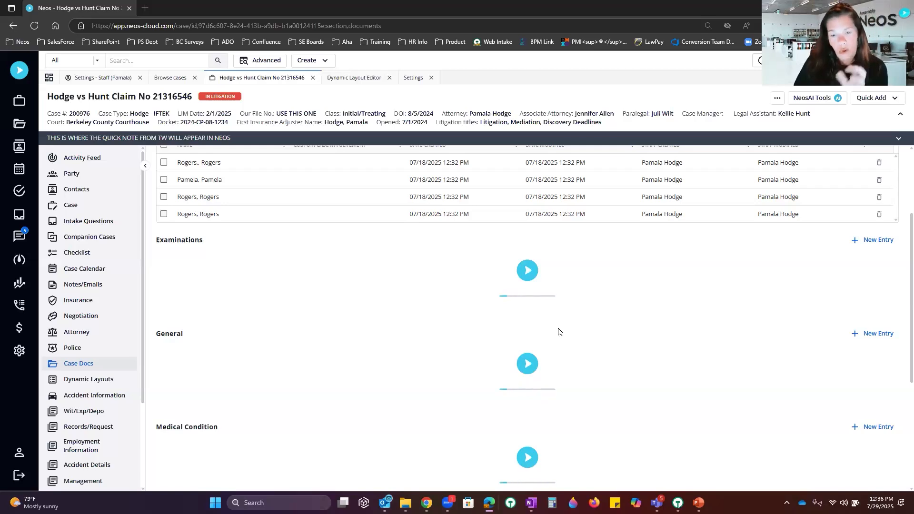
pyautogui.scroll(-4, 603, 357)
pyautogui.scroll(7, 603, 356)
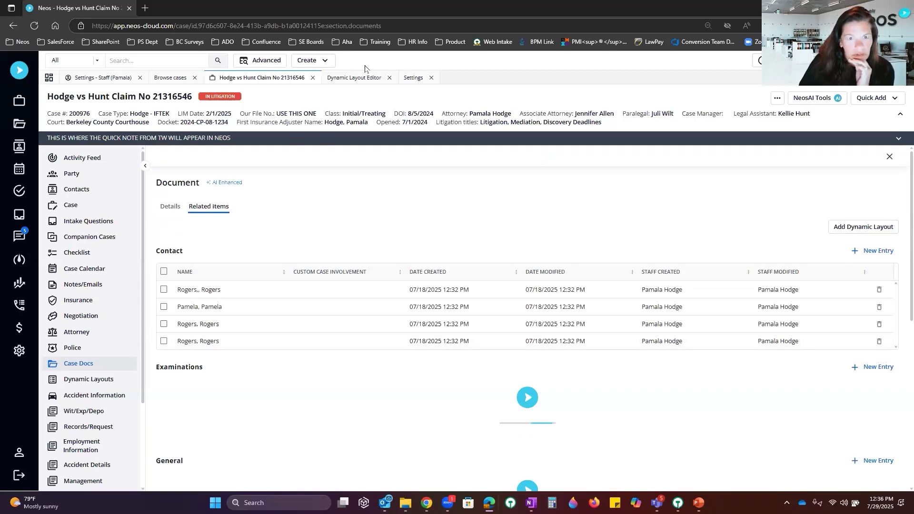
pyautogui.click(352, 78)
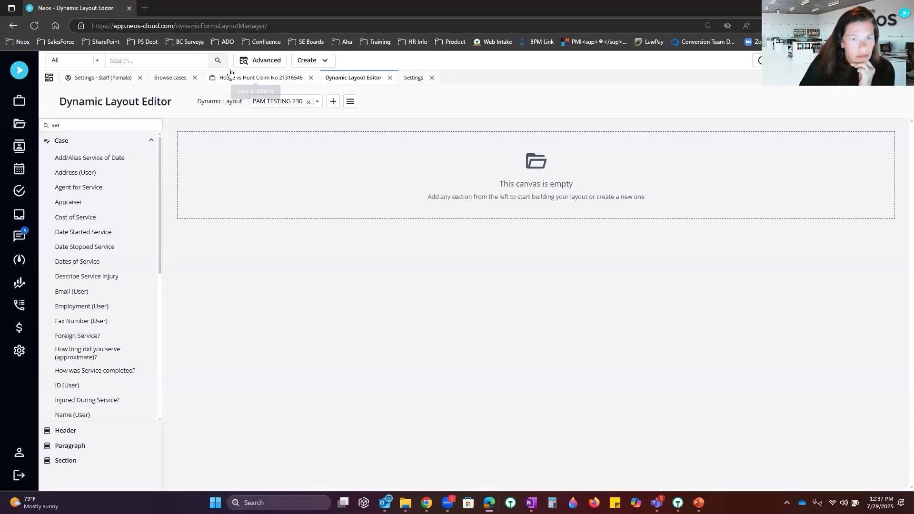
pyautogui.click(265, 78)
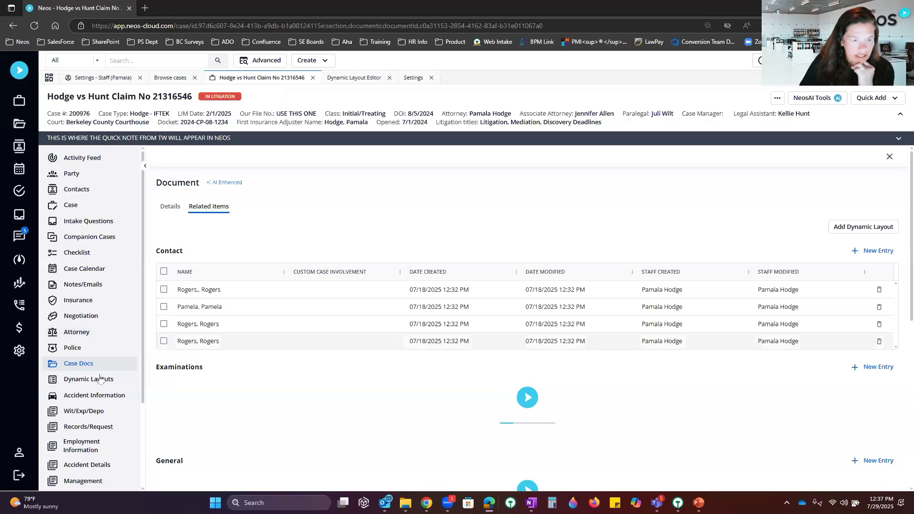
# Step: Start a NeosAI chat that includes the viewed medical record and ask it to 'Summarize the medical records'
pyautogui.click(812, 99)
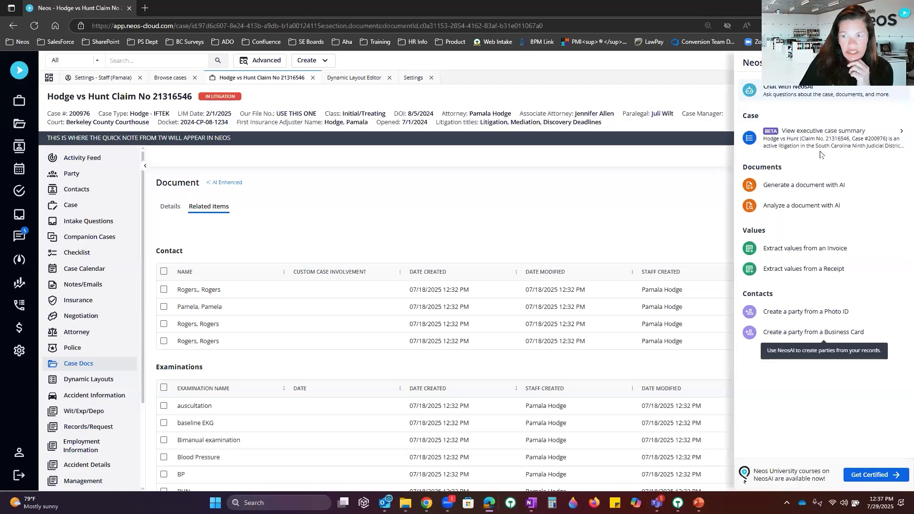
pyautogui.click(807, 97)
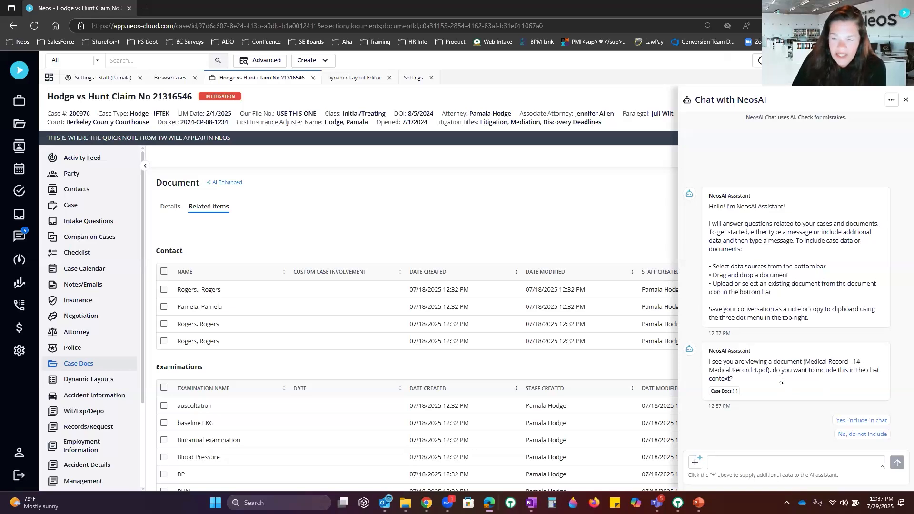
pyautogui.click(863, 421)
pyautogui.click(751, 457)
pyautogui.write('s')
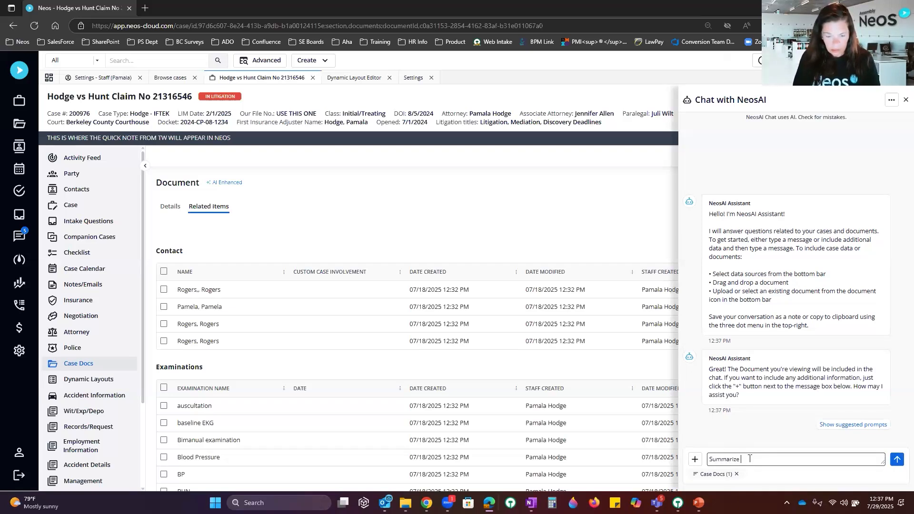
pyautogui.write('ummarize the medical records')
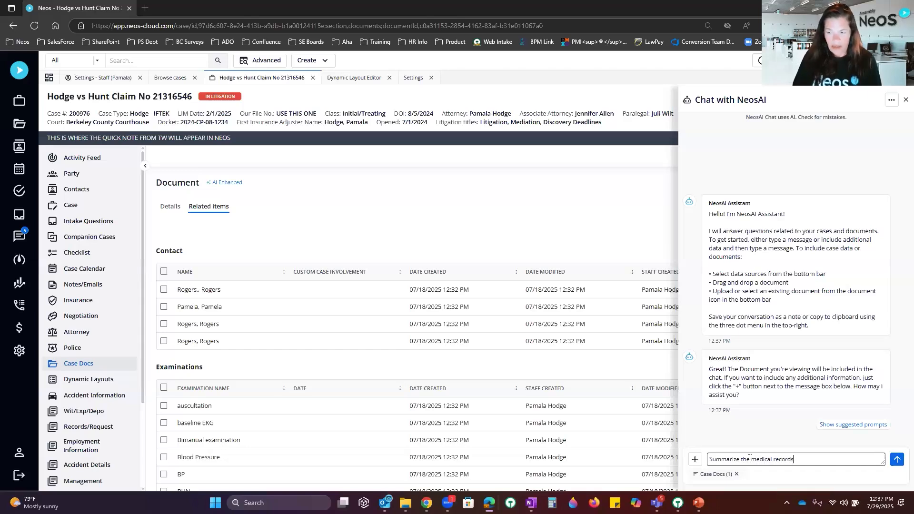
pyautogui.press('Return')
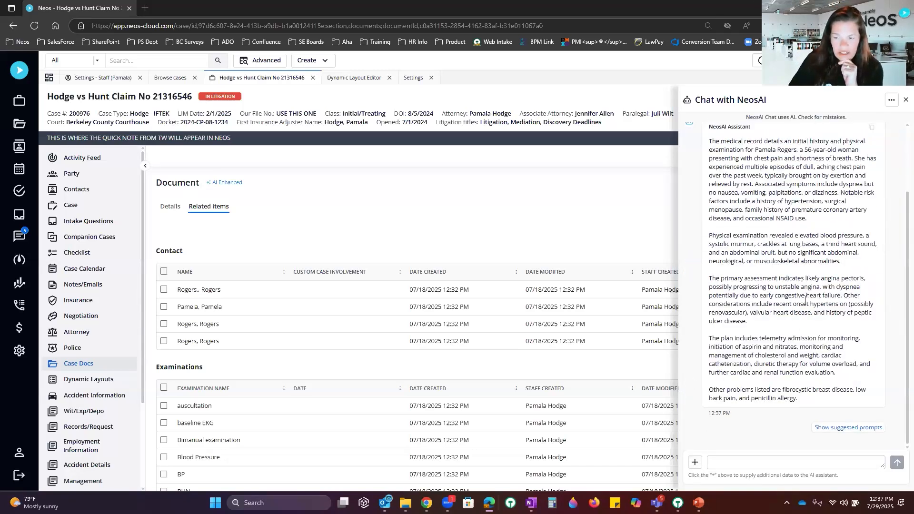
# Step: Review NeosAI's summary and the chat's save/restart options, then close the chat
pyautogui.scroll(2, 805, 299)
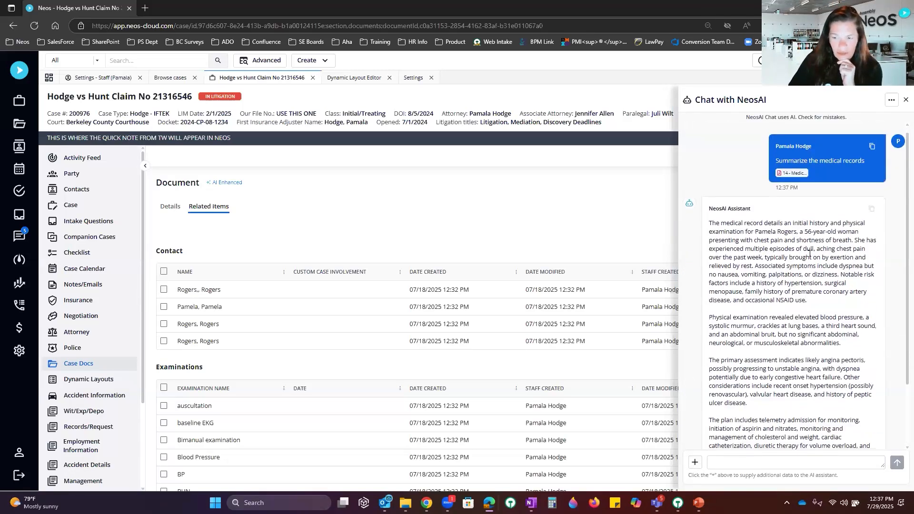
pyautogui.scroll(-2, 808, 238)
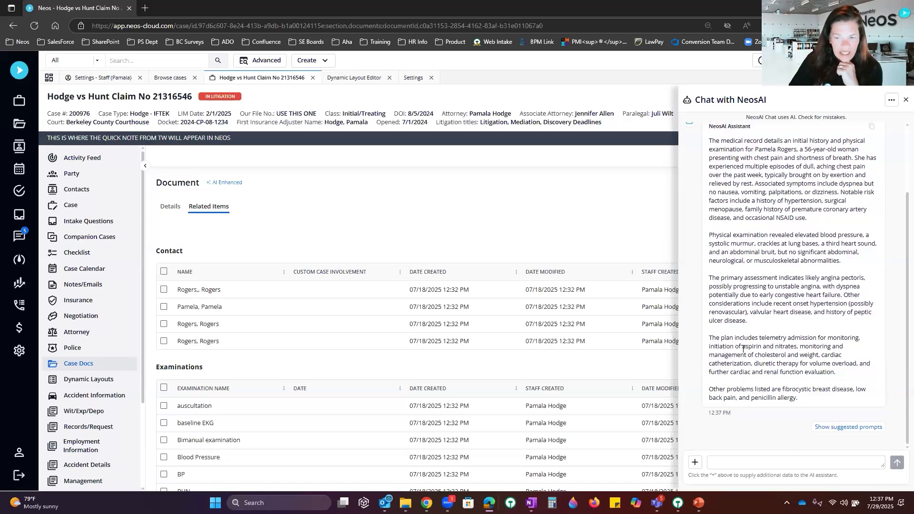
pyautogui.click(892, 101)
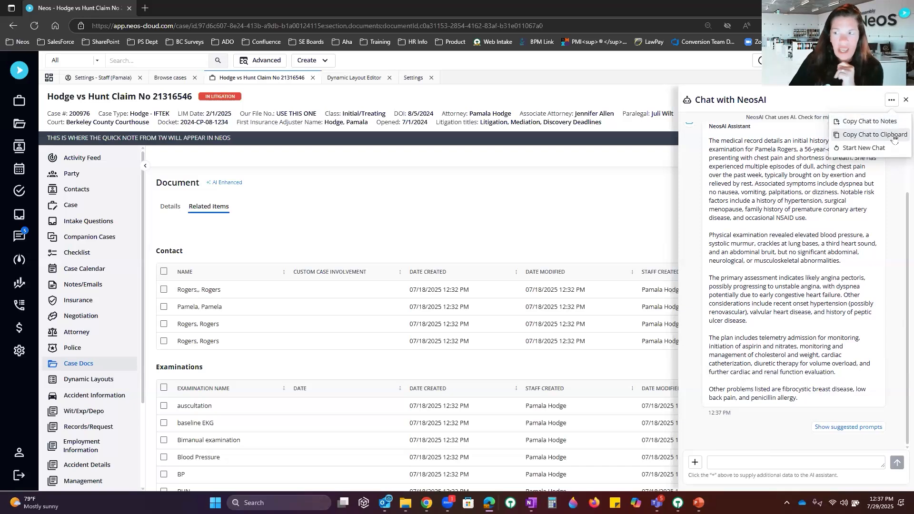
pyautogui.click(614, 191)
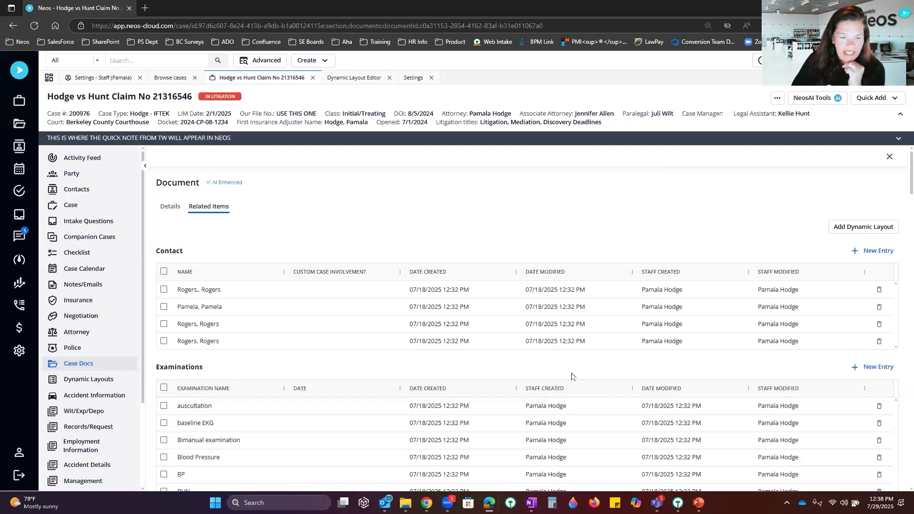
# Step: Open the angina pectoris diagnosis, view its AI extraction details, then go back to the medical record
pyautogui.scroll(-10, 571, 376)
pyautogui.scroll(-8, 571, 375)
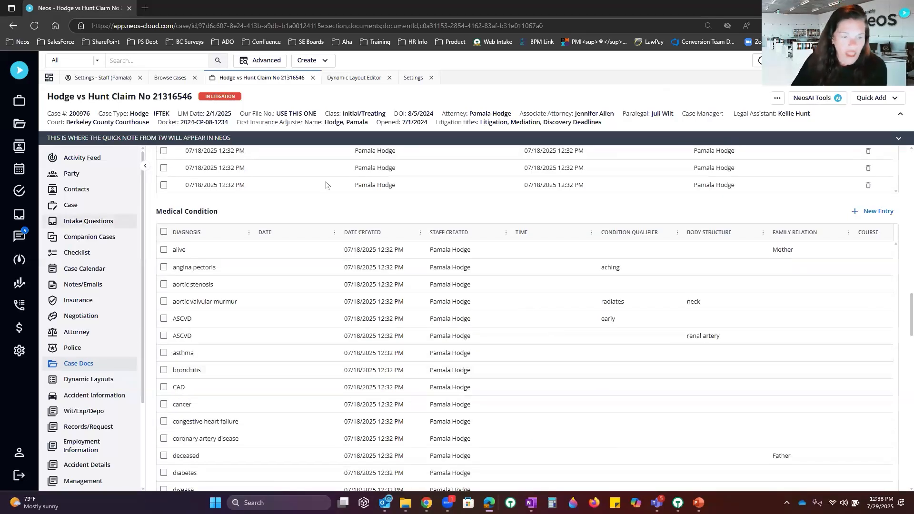
pyautogui.click(229, 272)
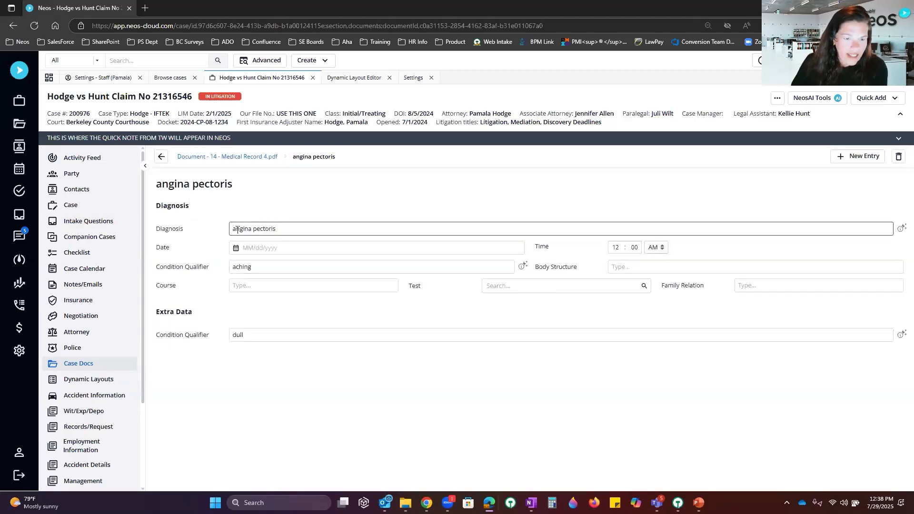
pyautogui.click(902, 231)
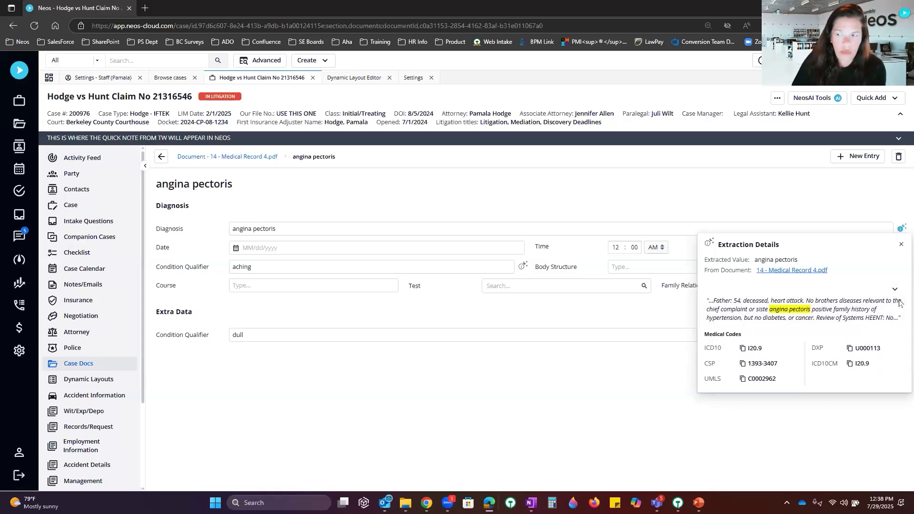
pyautogui.click(900, 246)
pyautogui.click(161, 158)
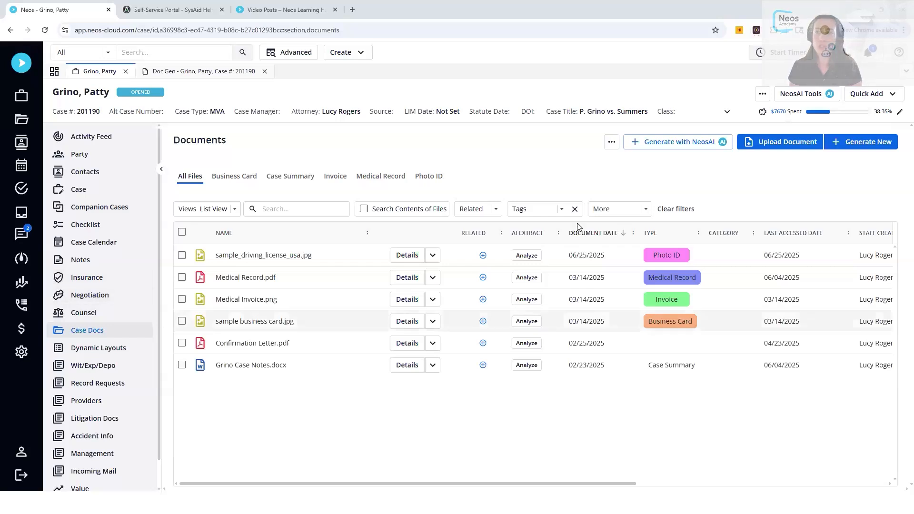
# Step: Dismiss the NeosAI tools list and switch to the Doc Gen review of the AI Demand Template
pyautogui.click(812, 94)
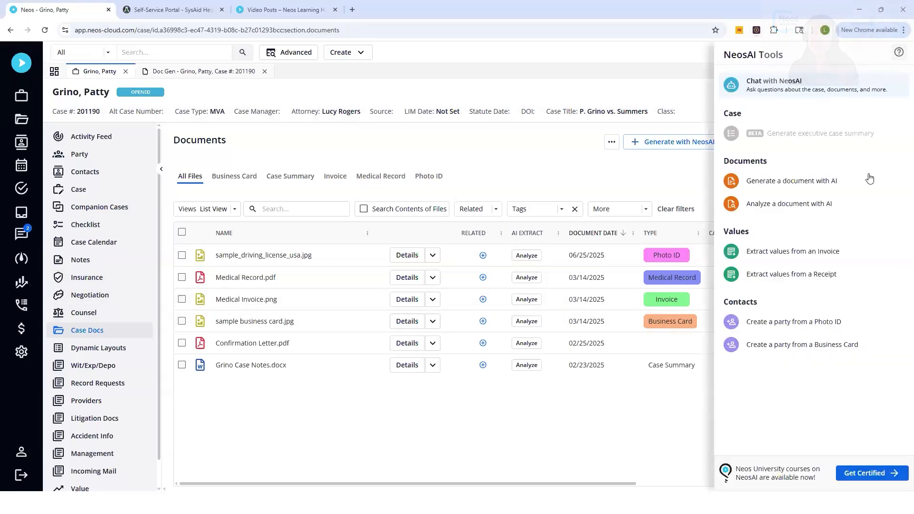
pyautogui.click(655, 85)
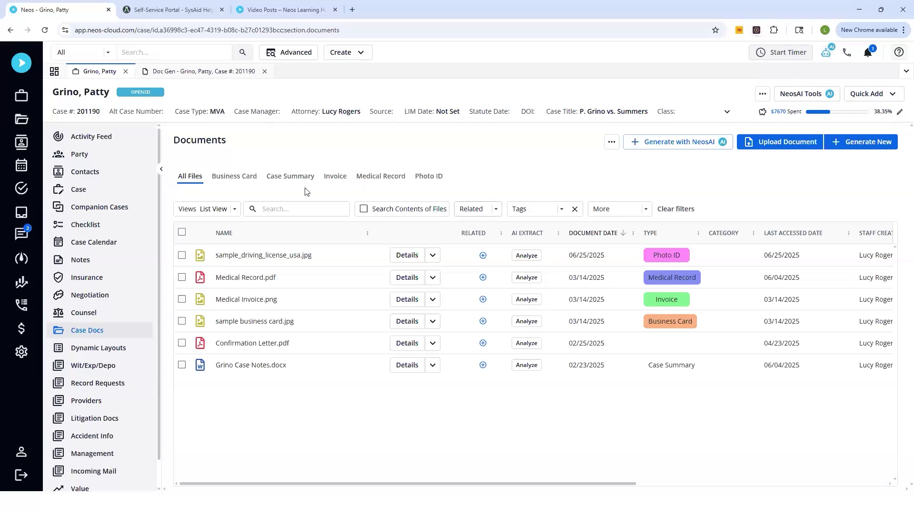
pyautogui.click(185, 72)
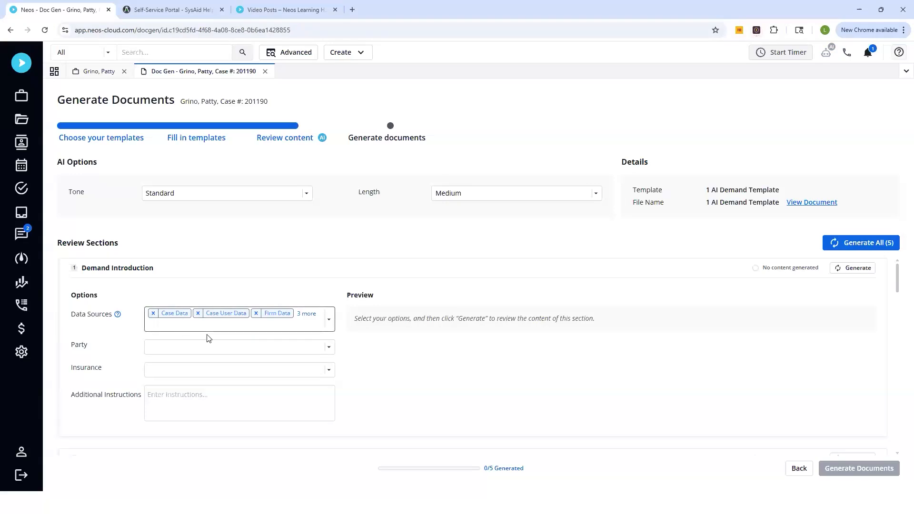
pyautogui.click(329, 321)
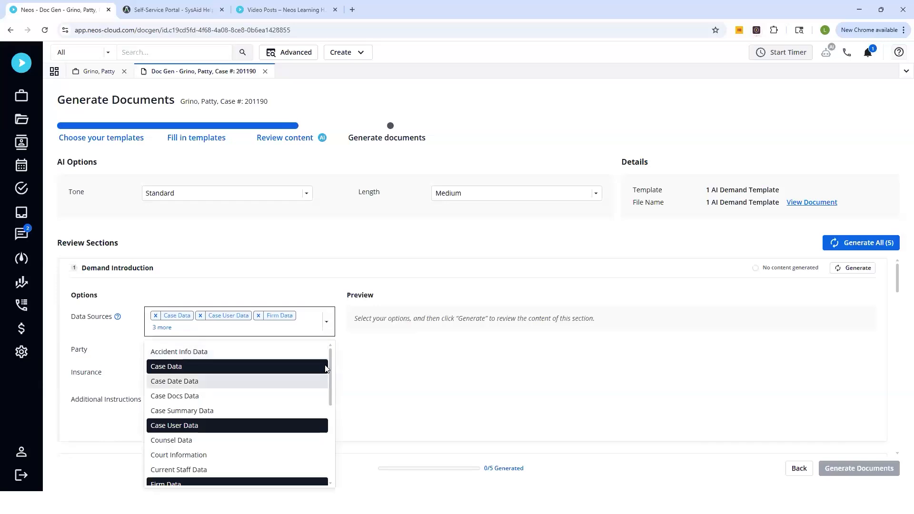
pyautogui.click(388, 384)
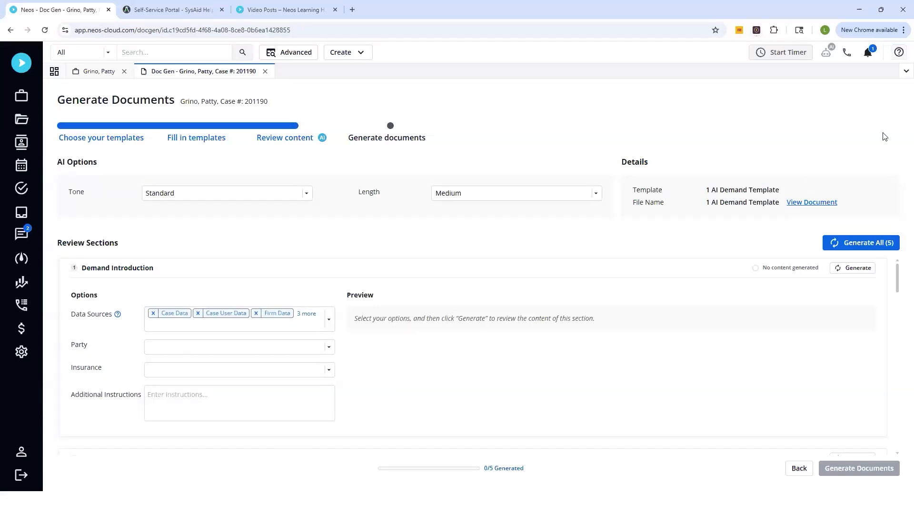
# Step: Open the Support Portal from the ? help popover to show its What's New feed
pyautogui.click(900, 54)
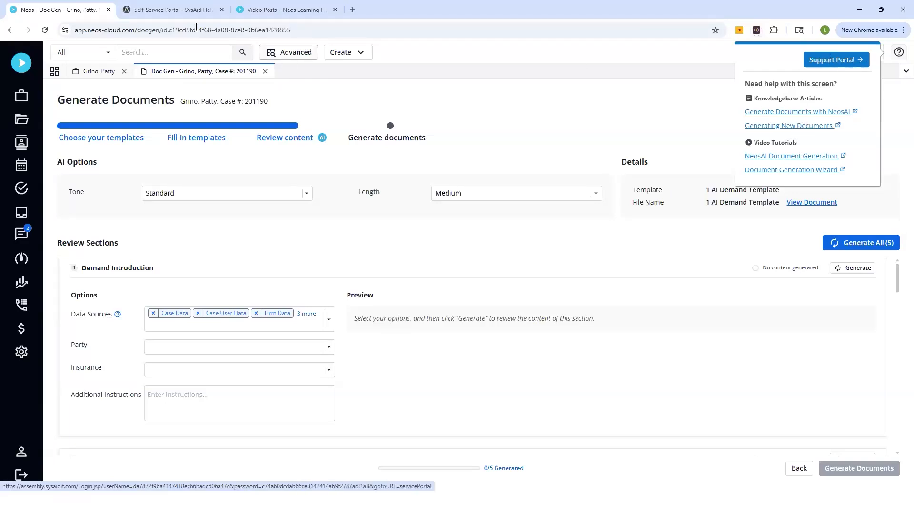
pyautogui.click(165, 10)
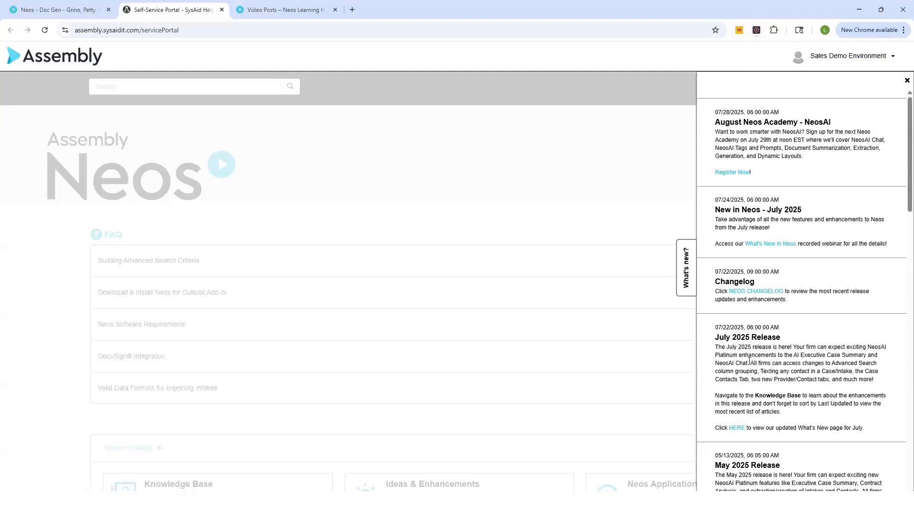
# Step: Close the What's new panel and scroll down to the Service Catalog cards
pyautogui.click(672, 196)
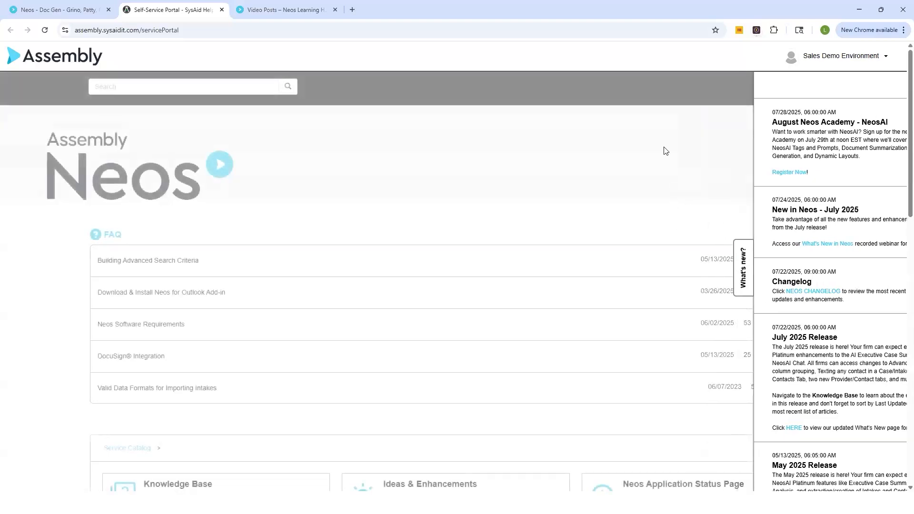
pyautogui.scroll(-1, 656, 163)
pyautogui.scroll(-6, 656, 163)
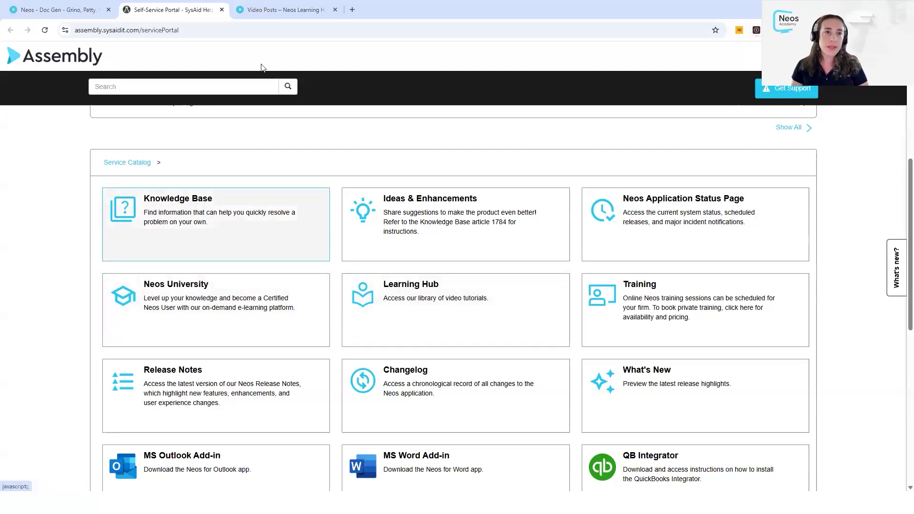
# Step: Look over the Neos Learning Hub video posts, then switch back to the Self-Service Portal catalog
pyautogui.click(248, 10)
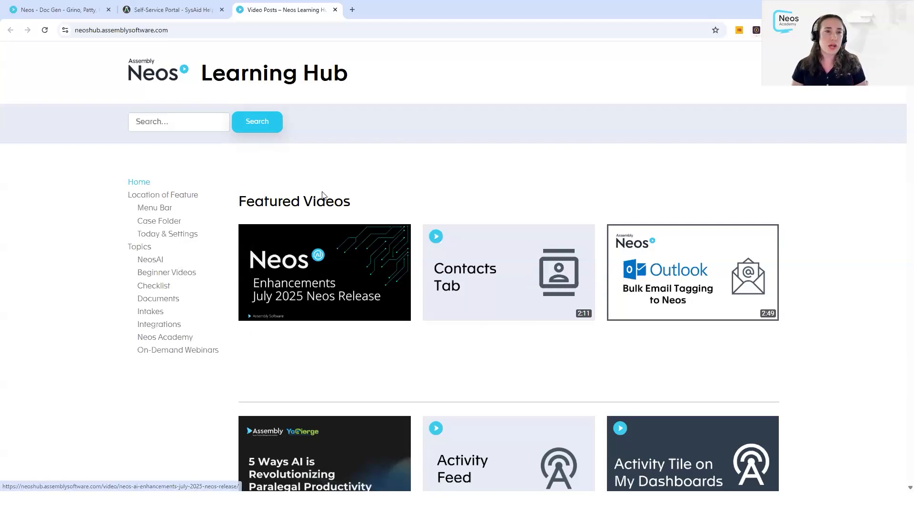
pyautogui.click(162, 14)
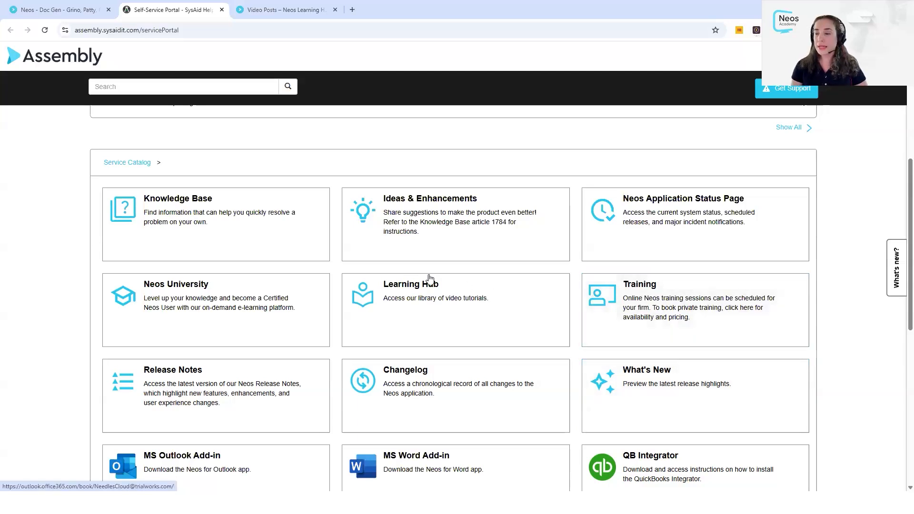
# Step: Open the Knowledge Base and list the articles in the Neos > AI category
pyautogui.click(227, 221)
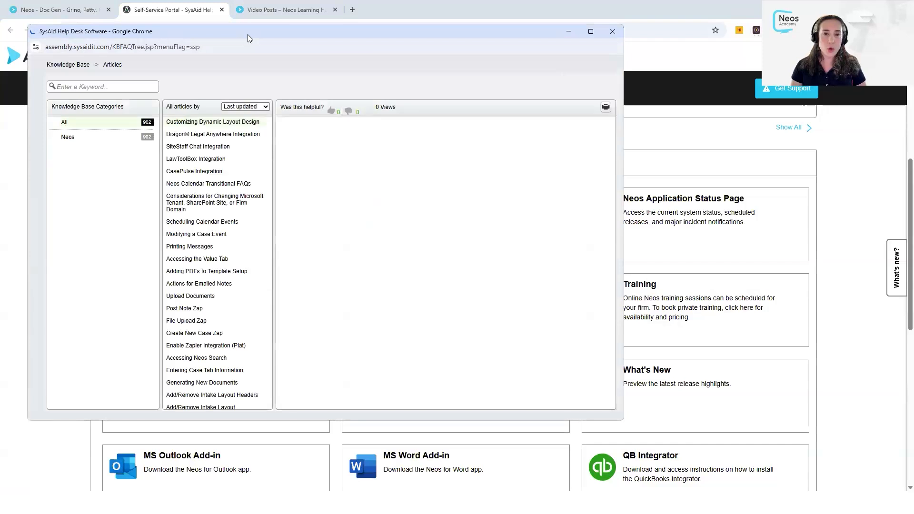
pyautogui.moveTo(248, 34); pyautogui.dragTo(371, 81)
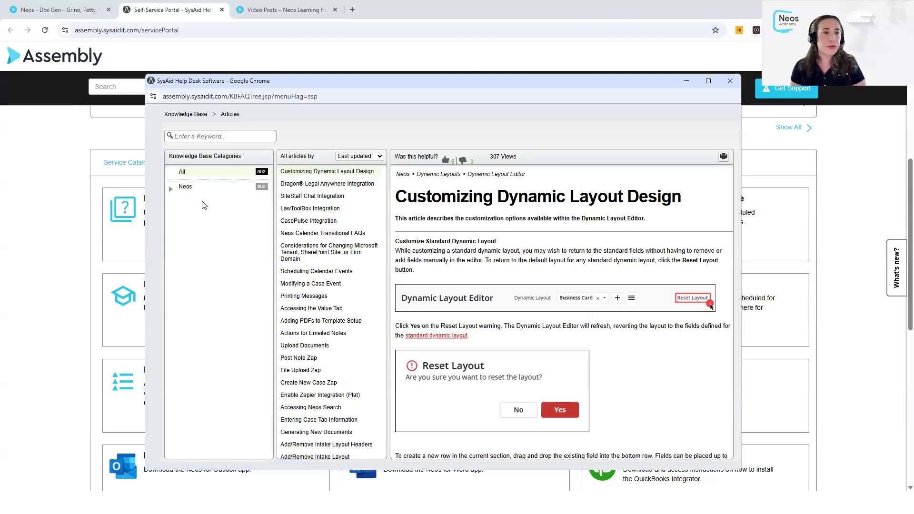
pyautogui.click(172, 191)
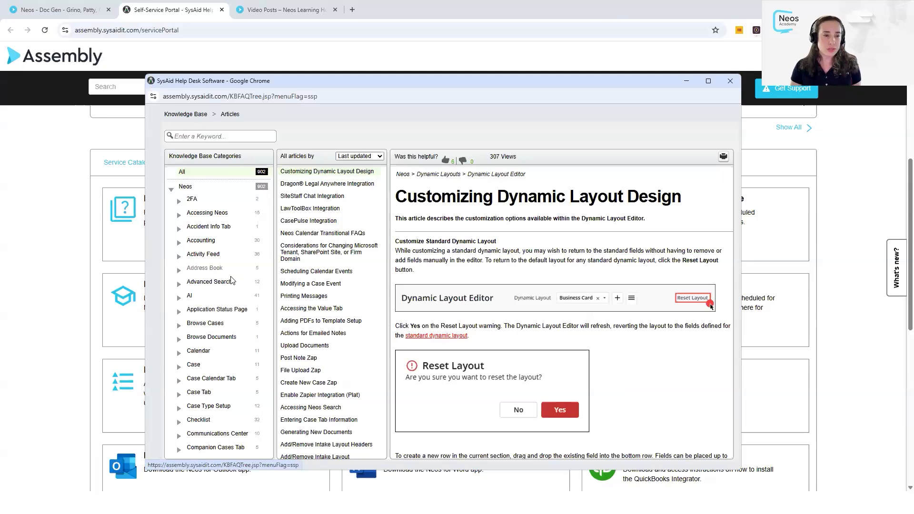
pyautogui.click(189, 297)
pyautogui.scroll(-1, 231, 288)
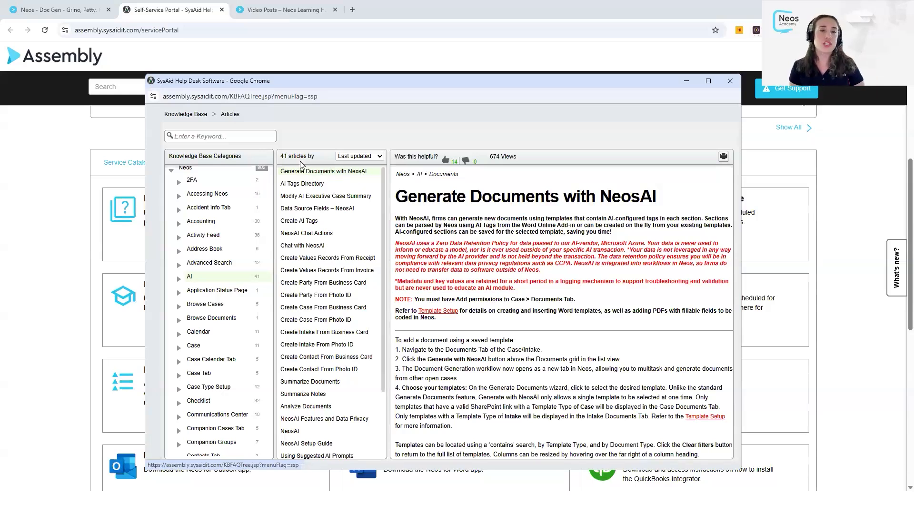
# Step: Check the sort options unchanged, expand the AI subcategories, and select the keyword search box
pyautogui.click(379, 157)
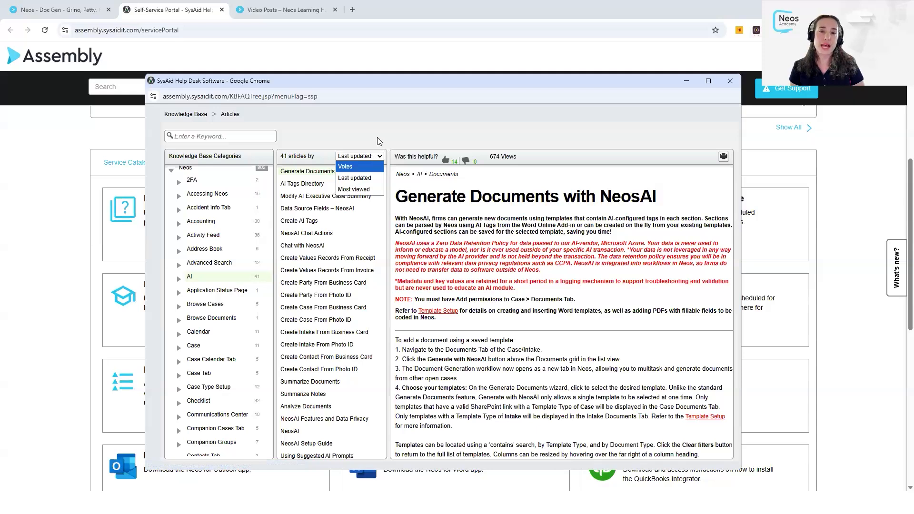
pyautogui.click(377, 141)
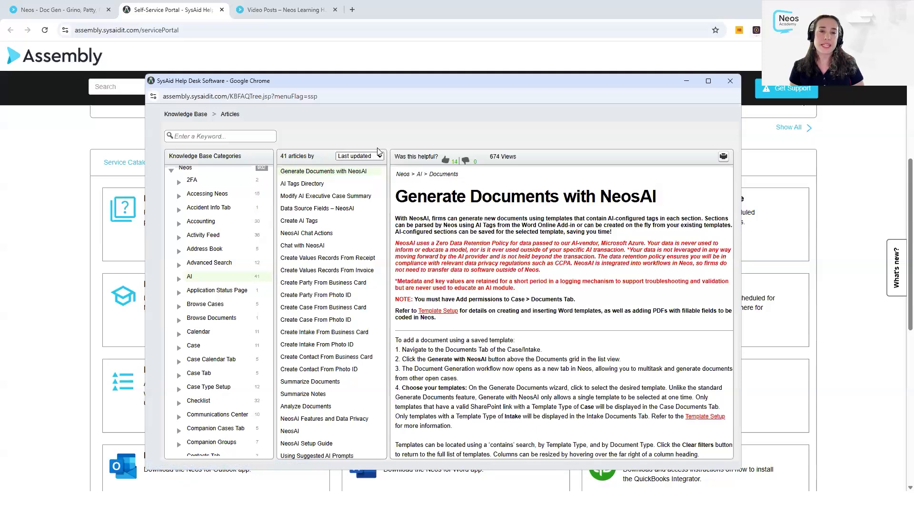
pyautogui.click(180, 280)
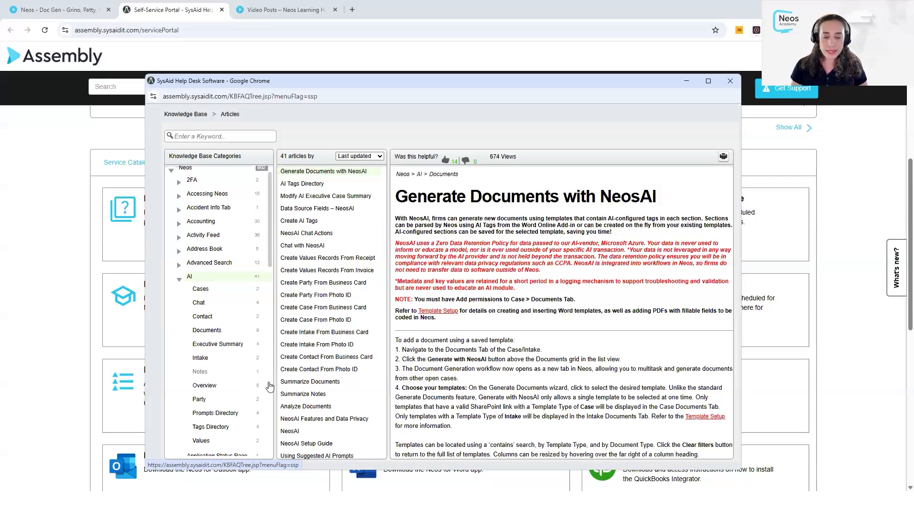
pyautogui.click(225, 136)
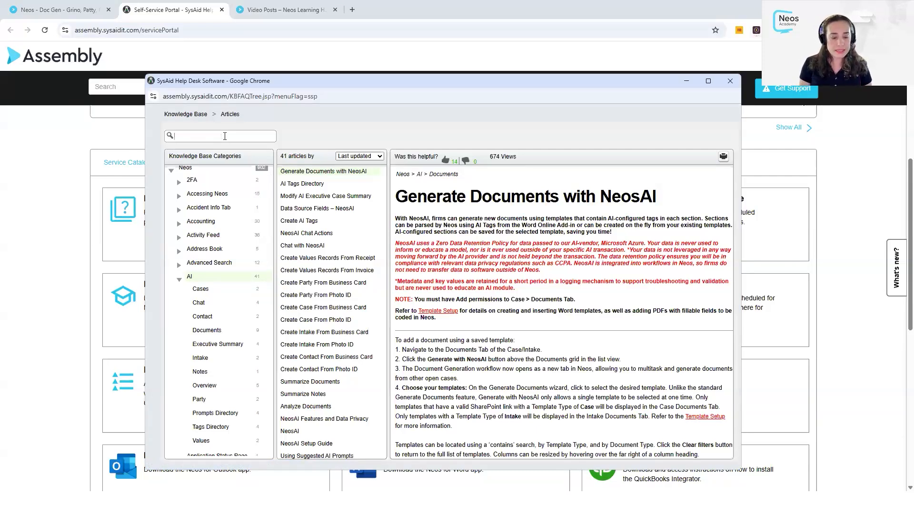
# Step: Search the knowledge base for 'document', narrow results to Neos > AI, then clear the search
pyautogui.write('document')
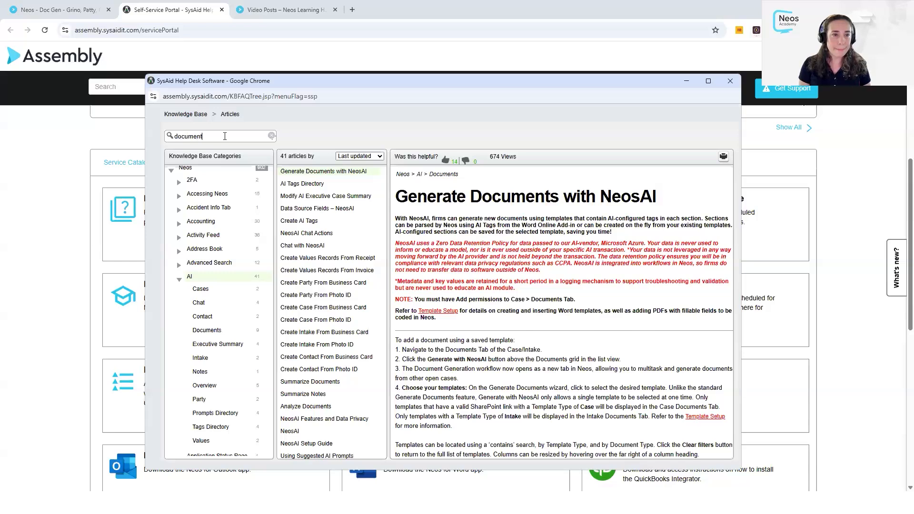
pyautogui.press('Return')
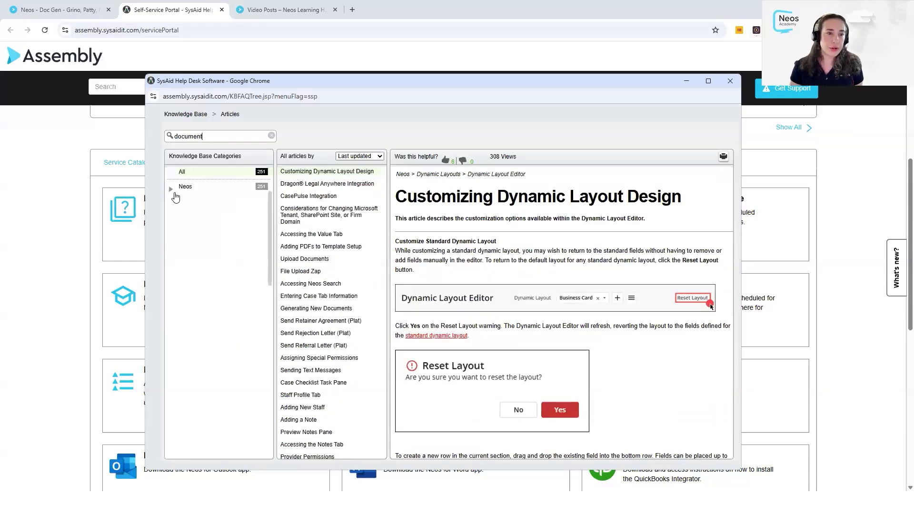
pyautogui.click(172, 189)
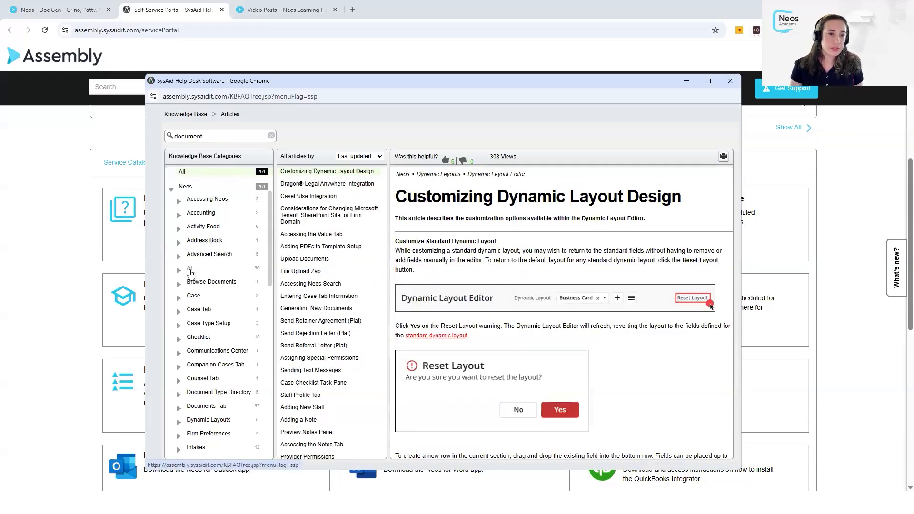
pyautogui.click(189, 269)
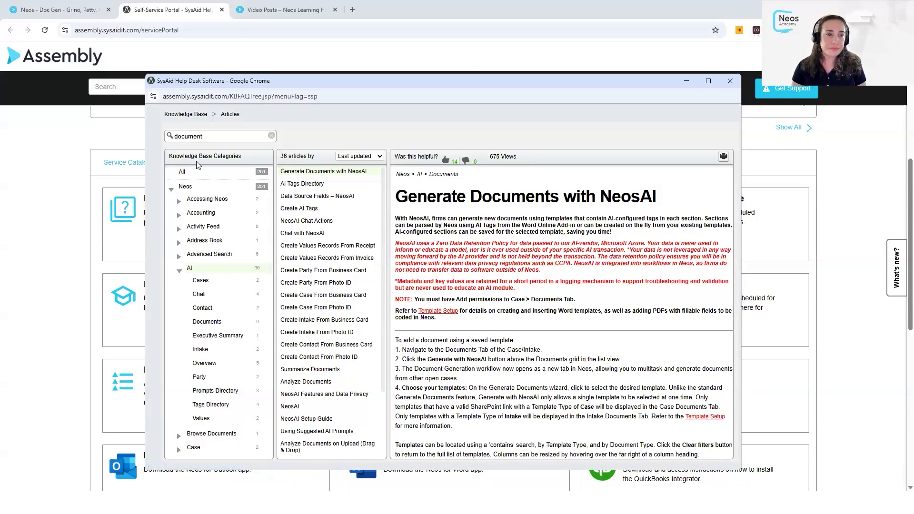
pyautogui.click(271, 137)
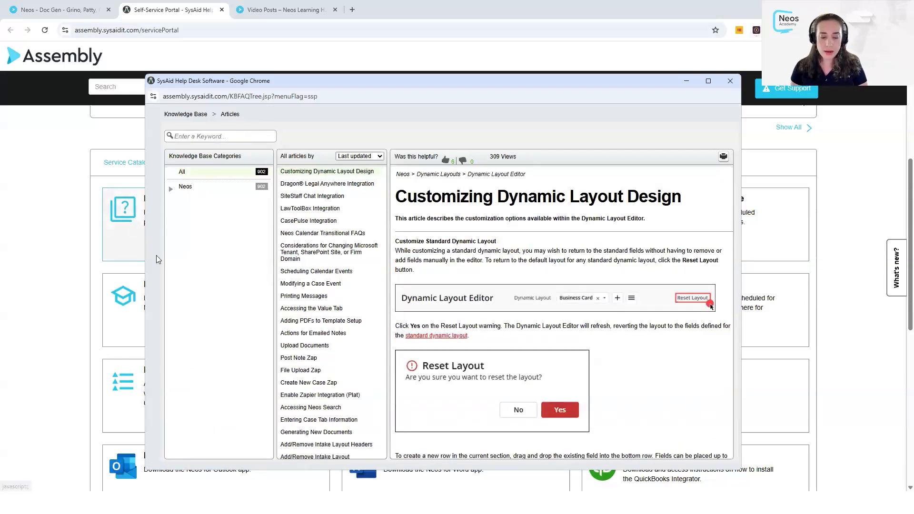
# Step: Filter the knowledge base to the Neos Dynamic Layouts category and expand its subcategories
pyautogui.click(171, 189)
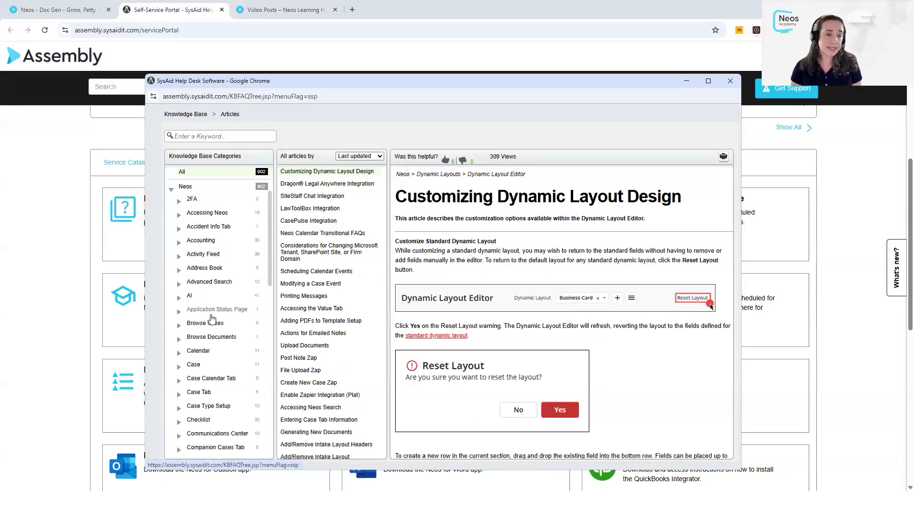
pyautogui.scroll(-3, 209, 329)
pyautogui.scroll(-2, 221, 342)
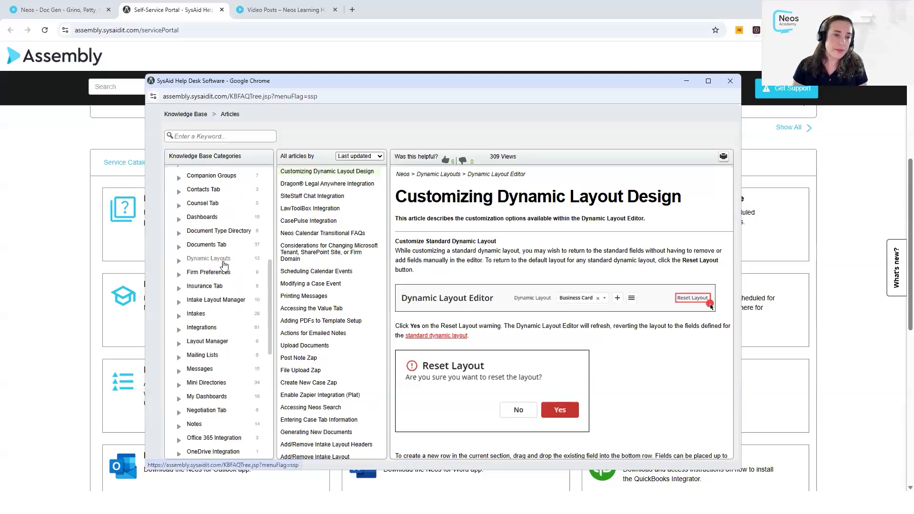
pyautogui.click(190, 262)
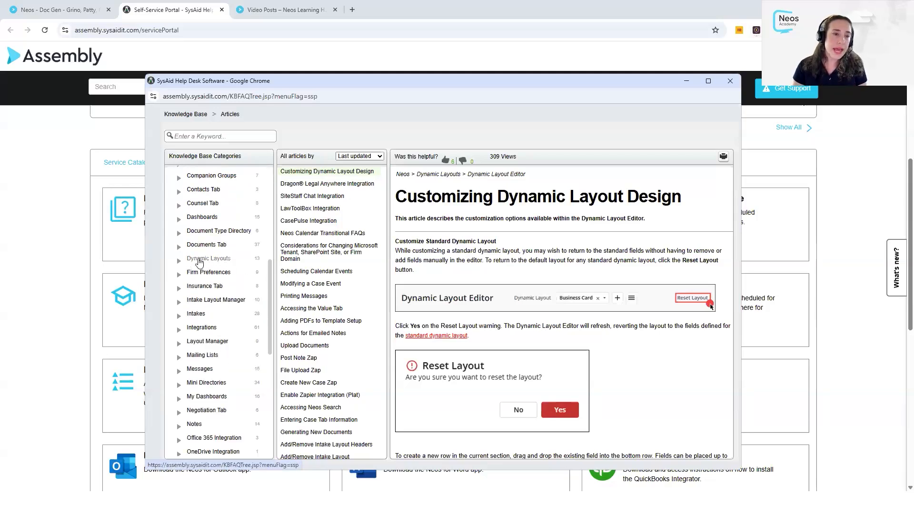
pyautogui.click(211, 263)
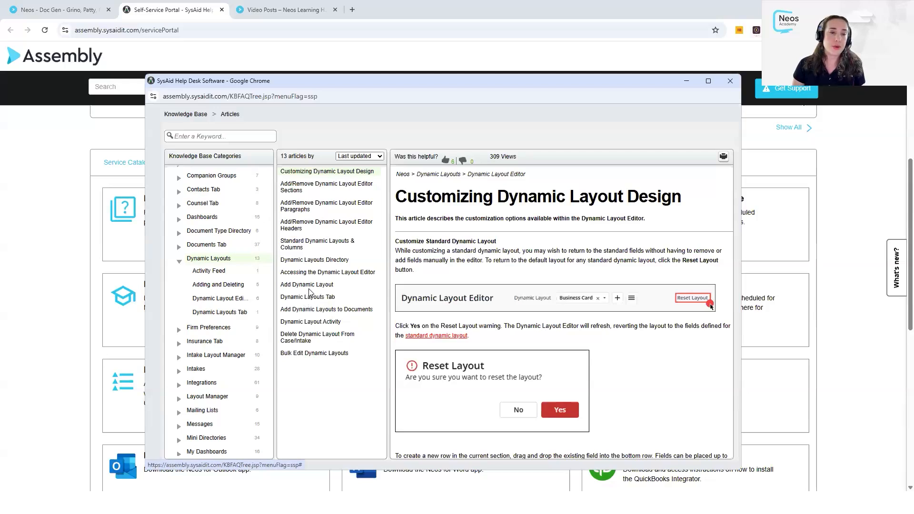
# Step: Read the Dynamic Layouts Directory and Add Dynamic Layout articles, then close the knowledge base and open Submit Incident
pyautogui.click(314, 260)
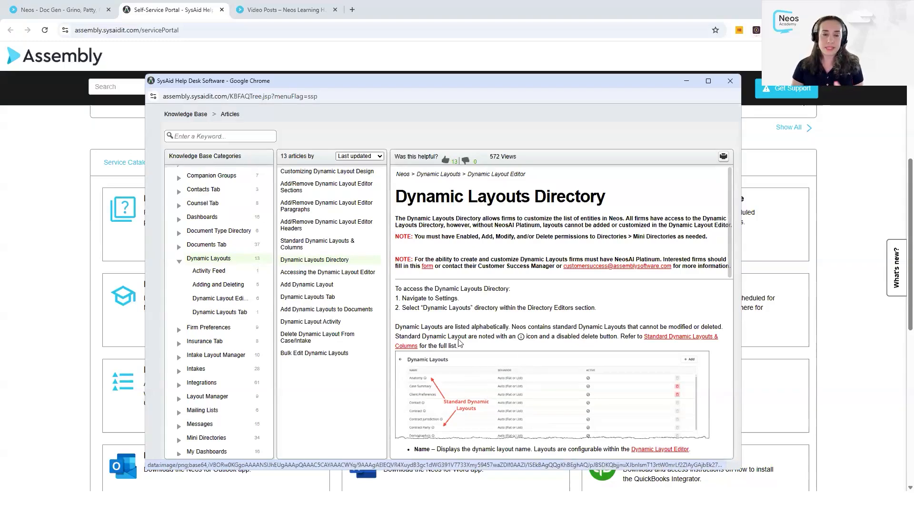
pyautogui.click(307, 284)
pyautogui.scroll(-2, 494, 283)
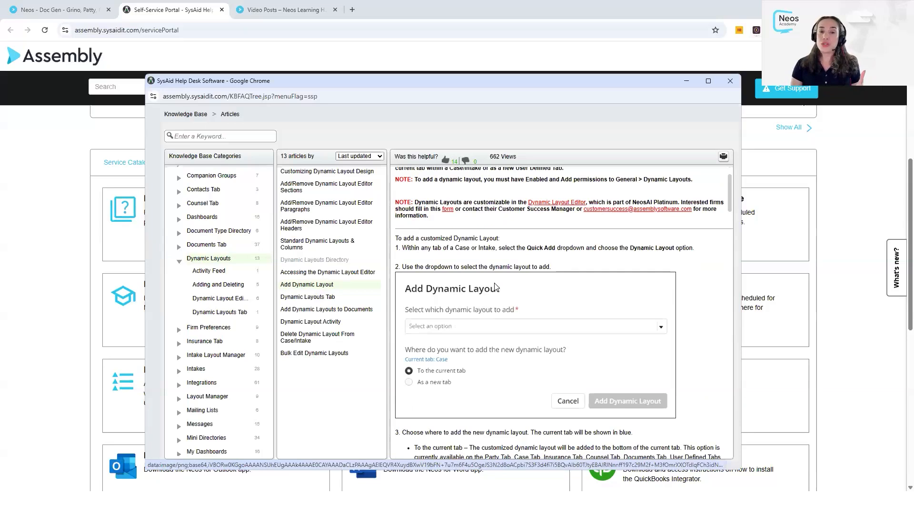
pyautogui.scroll(-1, 494, 283)
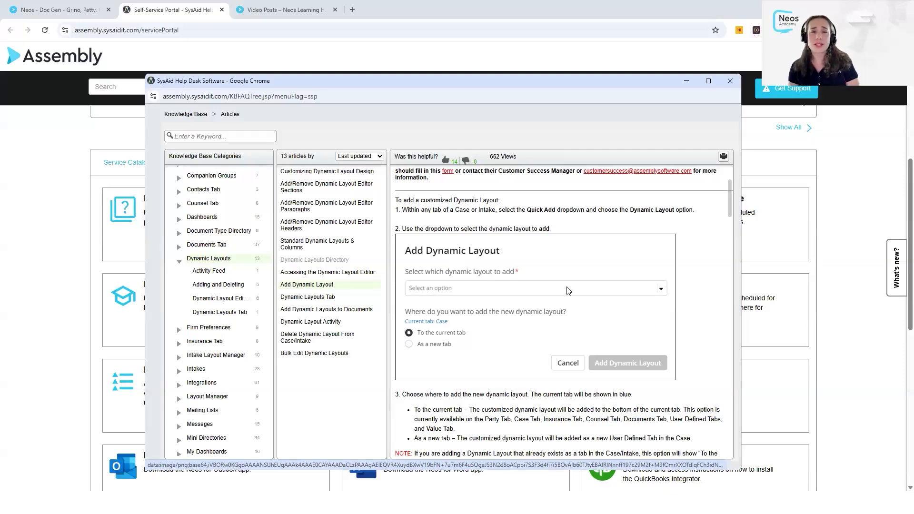
pyautogui.click(730, 80)
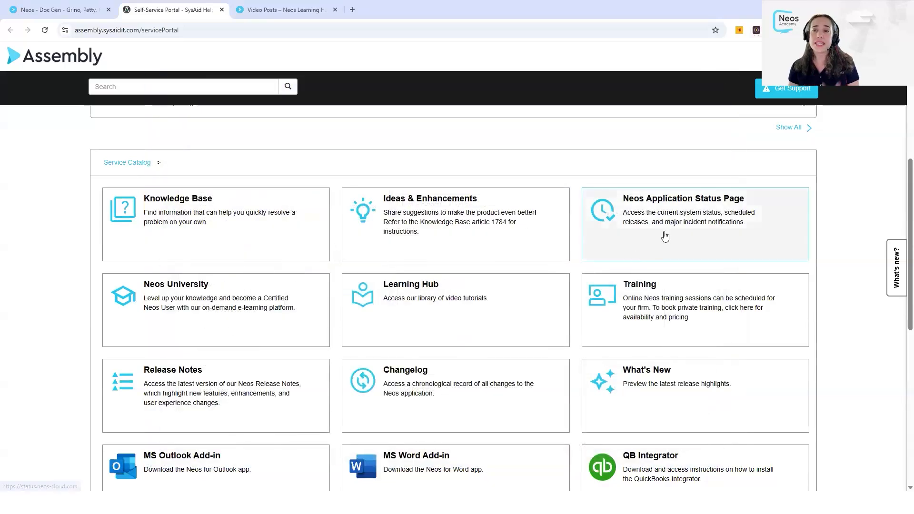
pyautogui.click(769, 94)
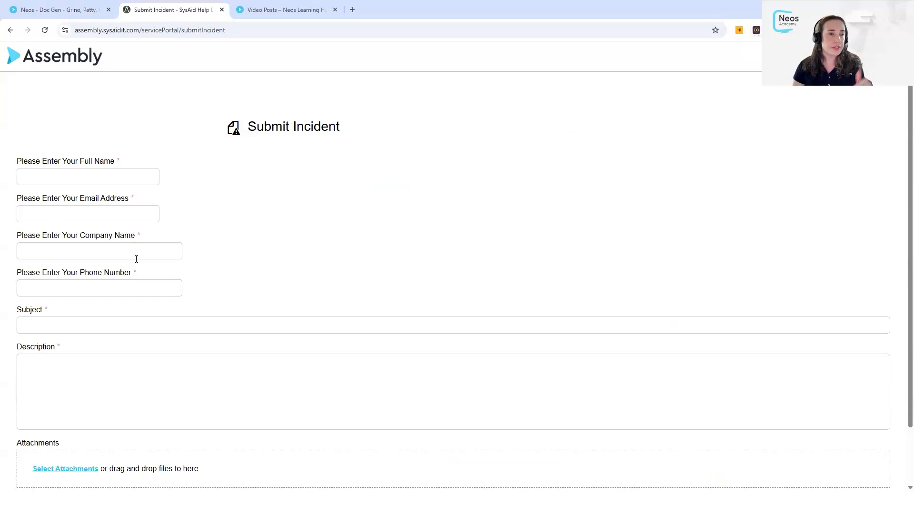
# Step: Type 'summ' into the incident Subject to surface articles like Summarize Documents
pyautogui.click(125, 324)
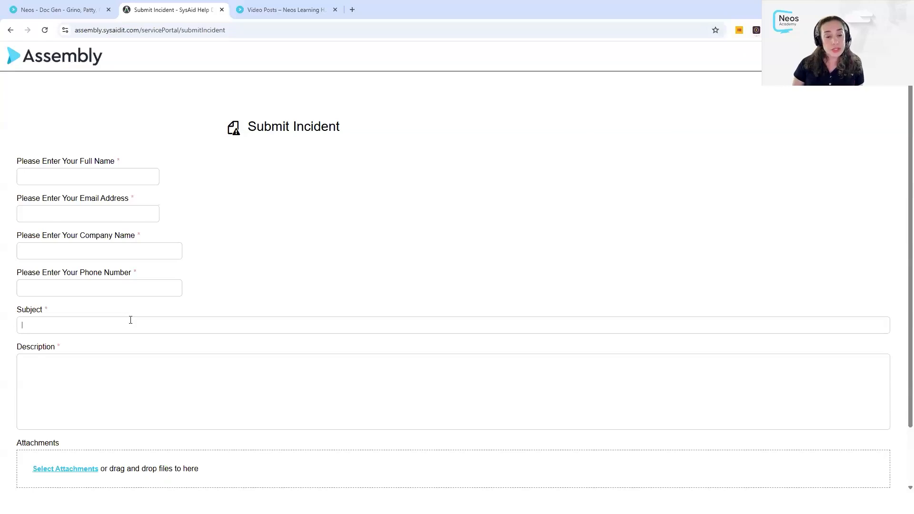
pyautogui.write('summar')
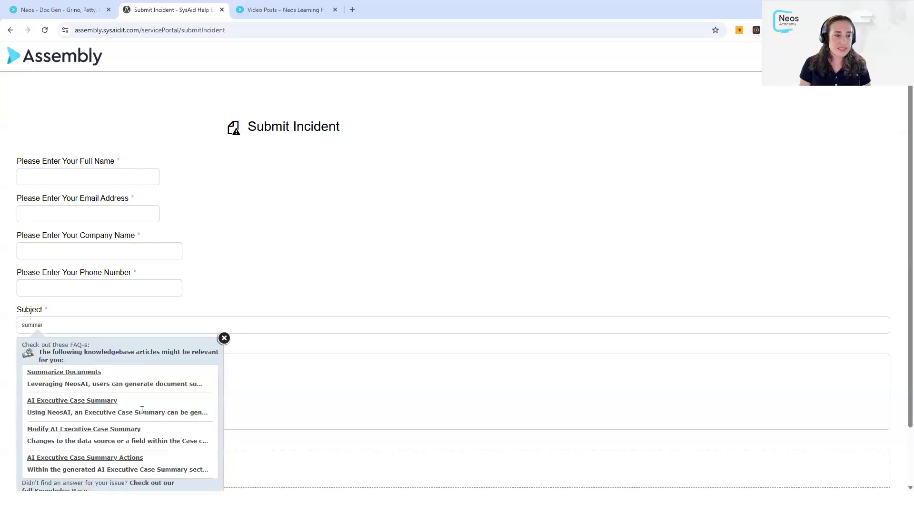
# Step: Correct the incident Subject to read 'summariz' and dismiss the suggested knowledge base articles
pyautogui.press('BackSpace')
pyautogui.press('BackSpace')
pyautogui.press('BackSpace')
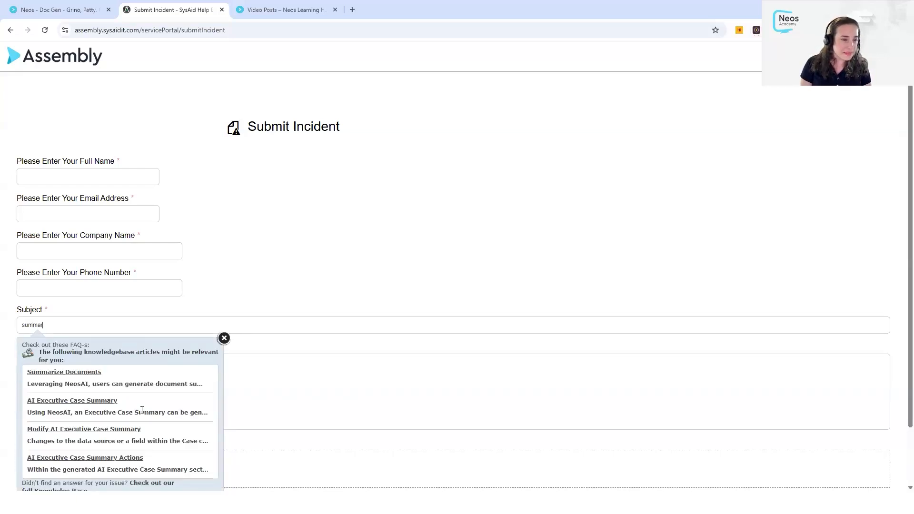
pyautogui.write('iz')
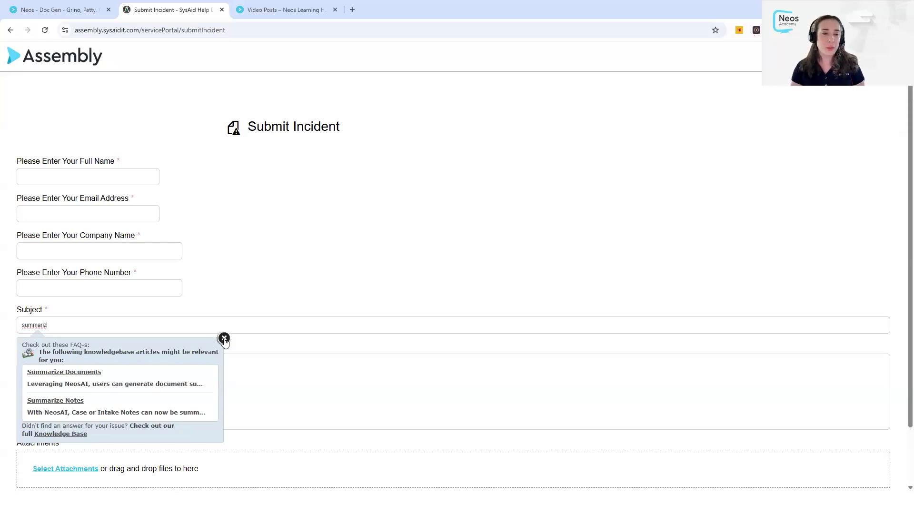
pyautogui.click(259, 339)
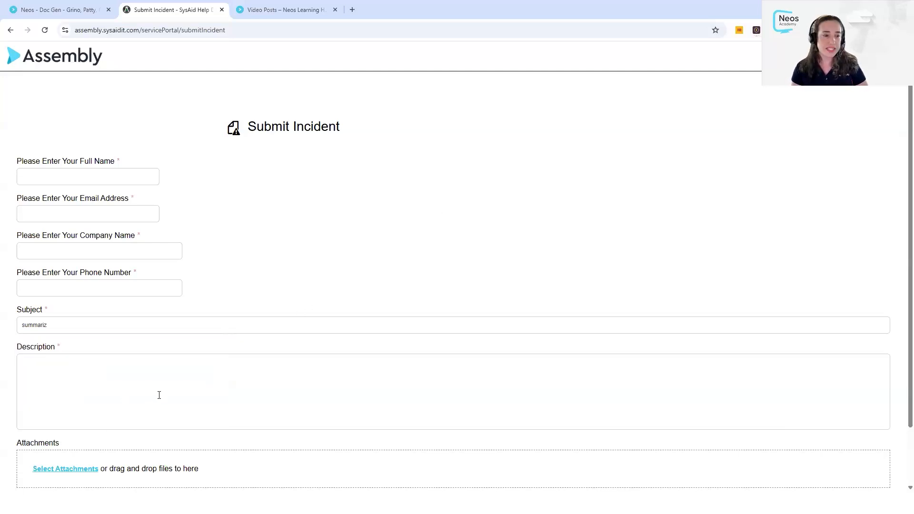
# Step: Cancel the Submit Incident form and bring up the 'Thank you for joining our webinar!' slide
pyautogui.scroll(-2, 487, 457)
pyautogui.click(824, 460)
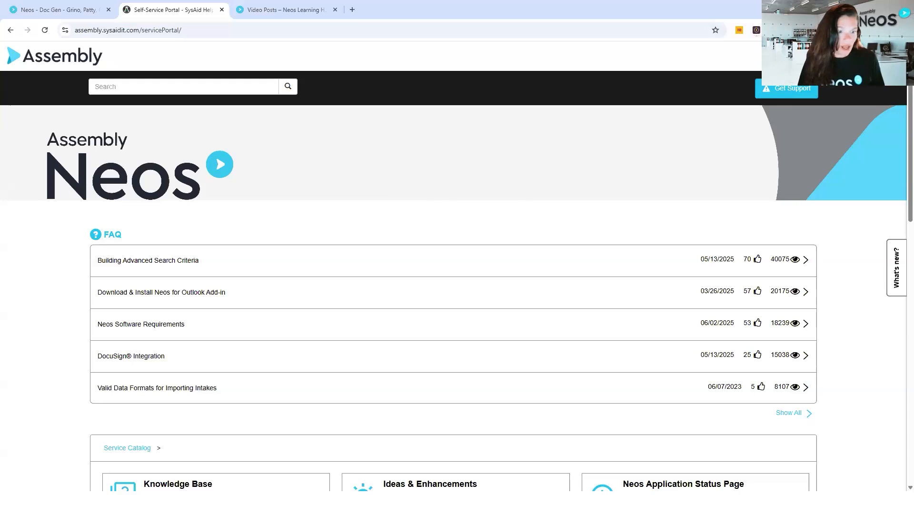
pyautogui.hotkey('alt', 'Tab')
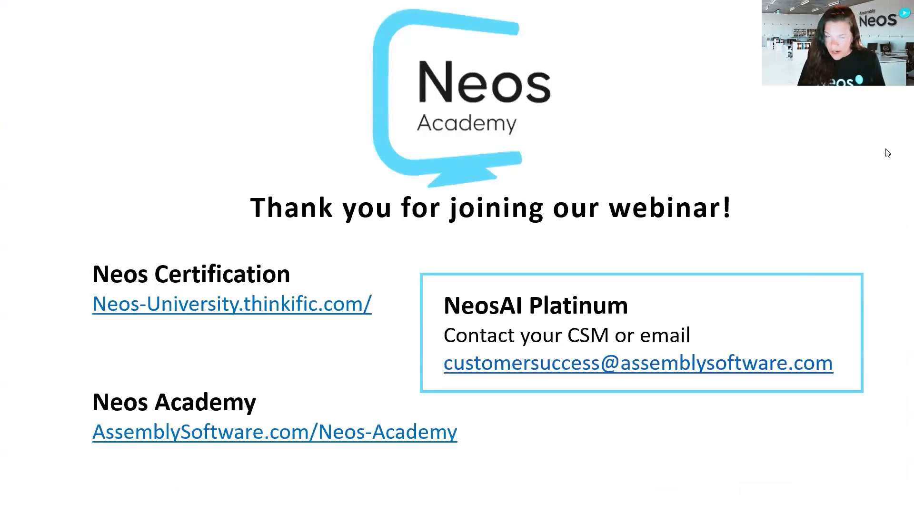